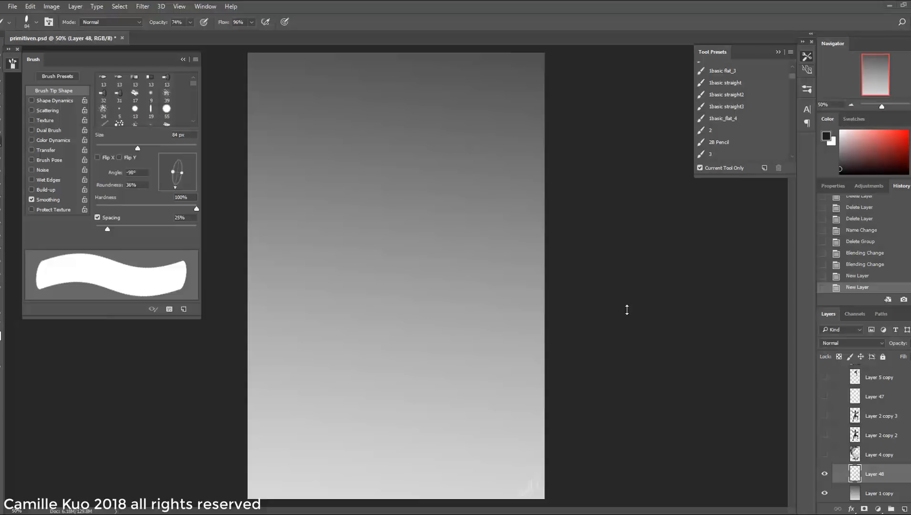
# Step: Choose a hard round brush and shape its tip to a 29° angle, 32% roundness and 15% spacing
pyautogui.click(37, 22)
pyautogui.click(21, 197)
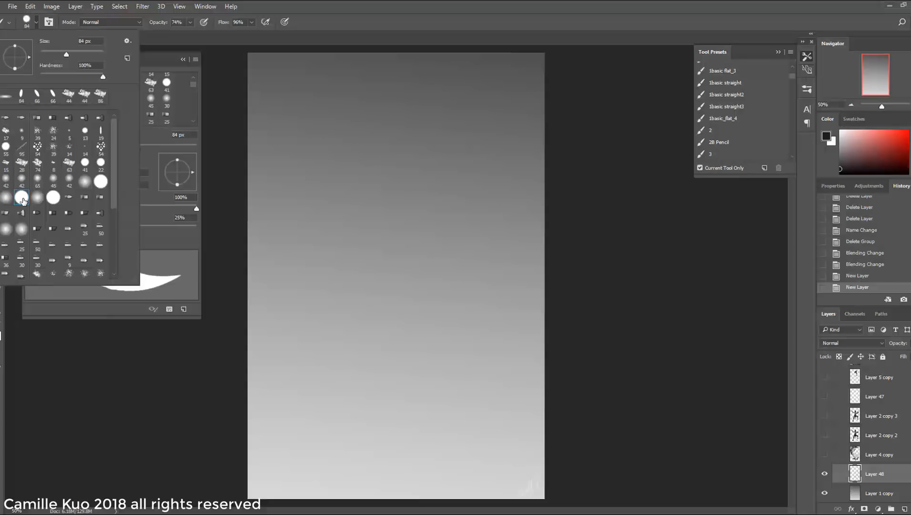
pyautogui.click(221, 123)
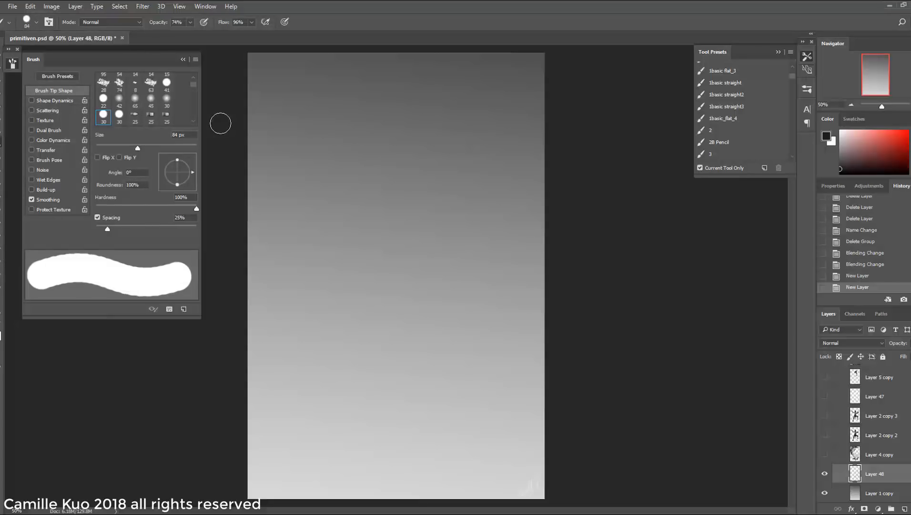
pyautogui.moveTo(107, 229); pyautogui.dragTo(102, 229)
pyautogui.moveTo(178, 160)
pyautogui.mouseDown()
pyautogui.moveTo(177, 170)
pyautogui.moveTo(192, 164)
pyautogui.moveTo(176, 172)
pyautogui.mouseUp()
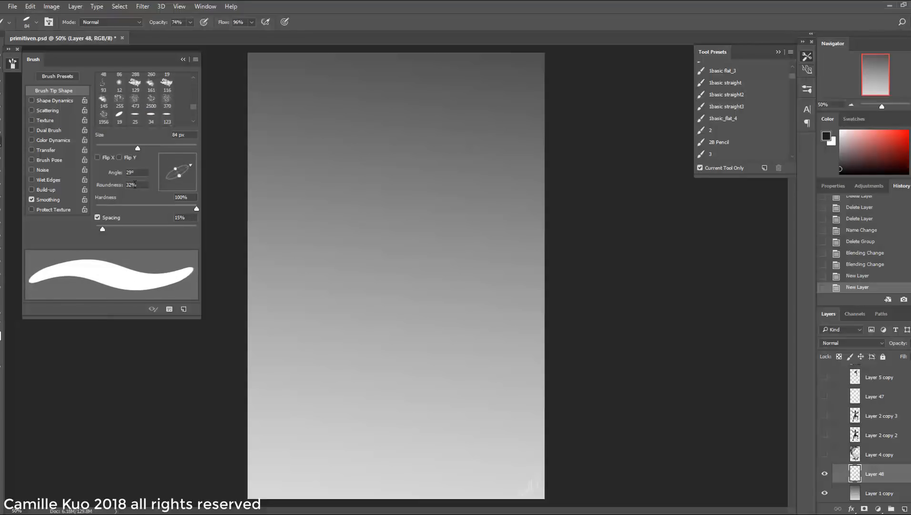
# Step: Set the brush opacity to 71% and its size to 117 px
pyautogui.click(190, 22)
pyautogui.click(189, 35)
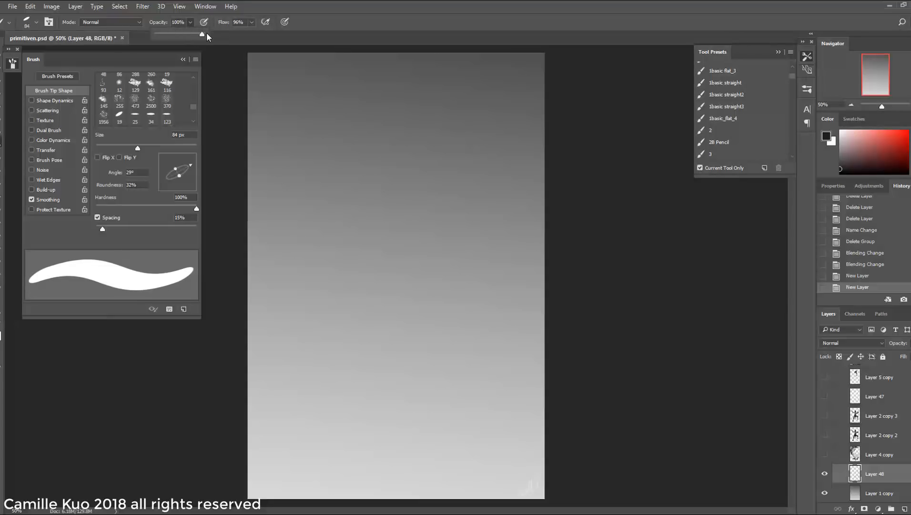
pyautogui.moveTo(188, 34); pyautogui.dragTo(185, 33)
pyautogui.rightClick(403, 202)
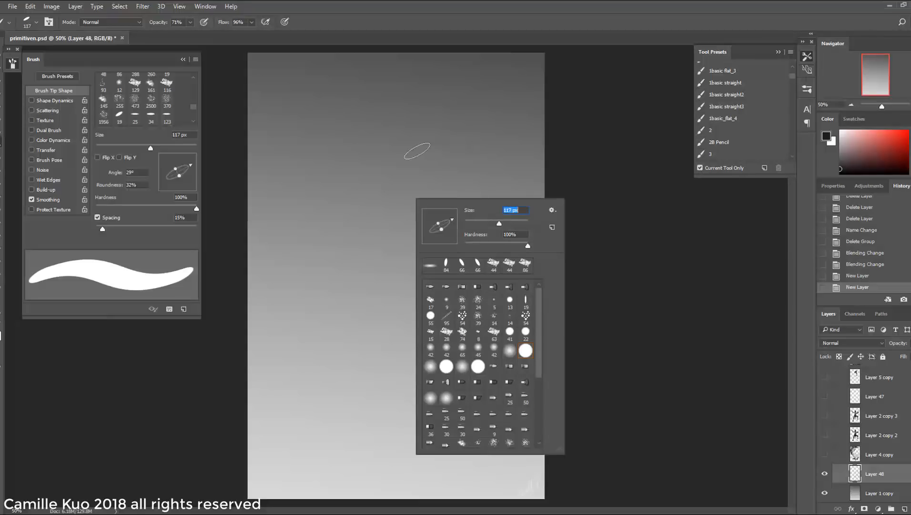
pyautogui.press('Return')
# Step: Block in the dark foreground tree trunk, foliage clumps and roots along the right side of the canvas
pyautogui.moveTo(534, 103); pyautogui.dragTo(470, 397)
pyautogui.moveTo(534, 330); pyautogui.dragTo(455, 425)
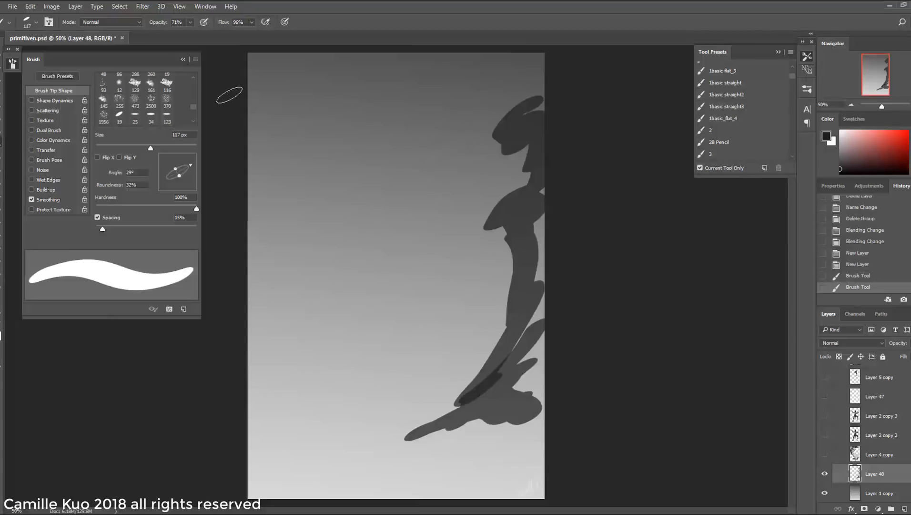
pyautogui.moveTo(532, 407)
pyautogui.mouseDown()
pyautogui.moveTo(423, 467)
pyautogui.moveTo(543, 420)
pyautogui.moveTo(528, 428)
pyautogui.moveTo(524, 446)
pyautogui.moveTo(533, 455)
pyautogui.mouseUp()
pyautogui.moveTo(510, 430)
pyautogui.mouseDown()
pyautogui.moveTo(422, 478)
pyautogui.moveTo(476, 494)
pyautogui.mouseUp()
pyautogui.moveTo(529, 368)
pyautogui.mouseDown()
pyautogui.moveTo(533, 405)
pyautogui.moveTo(540, 371)
pyautogui.mouseUp()
# Step: Paint the dark left trunk and the ground mass along the bottom, using a smaller, flatter brush for the ground strokes
pyautogui.moveTo(263, 216)
pyautogui.mouseDown()
pyautogui.moveTo(272, 353)
pyautogui.moveTo(286, 377)
pyautogui.moveTo(296, 365)
pyautogui.moveTo(267, 420)
pyautogui.moveTo(360, 439)
pyautogui.mouseUp()
pyautogui.rightClick(375, 342)
pyautogui.click(409, 285)
pyautogui.press('[')
pyautogui.press('[')
pyautogui.press('[')
pyautogui.press('[')
pyautogui.click(322, 418)
pyautogui.moveTo(321, 417); pyautogui.dragTo(250, 457)
pyautogui.moveTo(269, 495); pyautogui.dragTo(396, 452)
# Step: Paint dark arching branches in the canvas's upper-left corner, adjusting the brush tip's angle and size for the foliage
pyautogui.moveTo(274, 183); pyautogui.dragTo(417, 59)
pyautogui.moveTo(281, 124); pyautogui.dragTo(309, 76)
pyautogui.rightClick(327, 142)
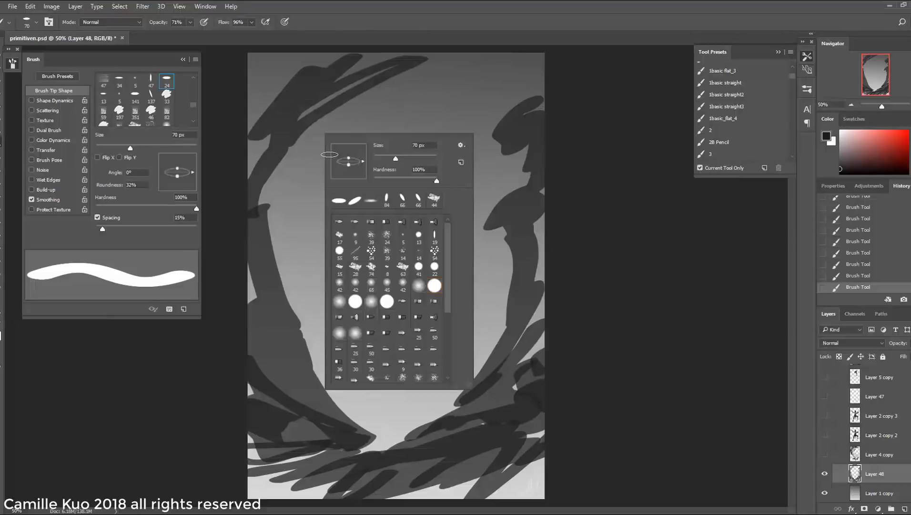
pyautogui.click(351, 174)
pyautogui.click(407, 158)
pyautogui.click(299, 96)
# Step: Readjust the brush tip and paint a thin dark branch stretching across the top of the canvas
pyautogui.rightClick(353, 132)
pyautogui.click(388, 150)
pyautogui.click(422, 147)
pyautogui.click(329, 96)
pyautogui.moveTo(331, 95)
pyautogui.mouseDown()
pyautogui.moveTo(504, 64)
pyautogui.moveTo(502, 71)
pyautogui.mouseUp()
# Step: Angle the 73 px brush tip to -41° and thicken the dark foliage in the canvas's upper-left corner
pyautogui.rightClick(387, 202)
pyautogui.click(421, 233)
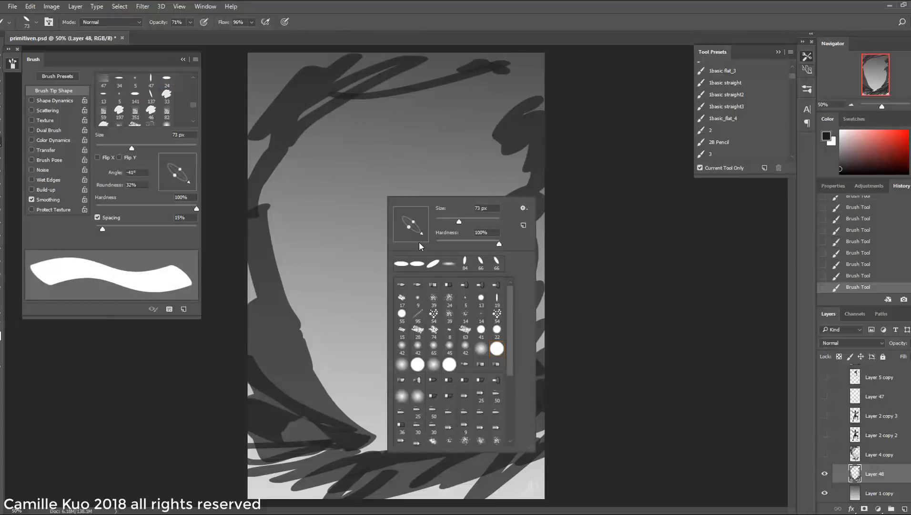
pyautogui.click(303, 97)
pyautogui.moveTo(292, 69)
pyautogui.mouseDown()
pyautogui.moveTo(259, 122)
pyautogui.moveTo(329, 86)
pyautogui.mouseUp()
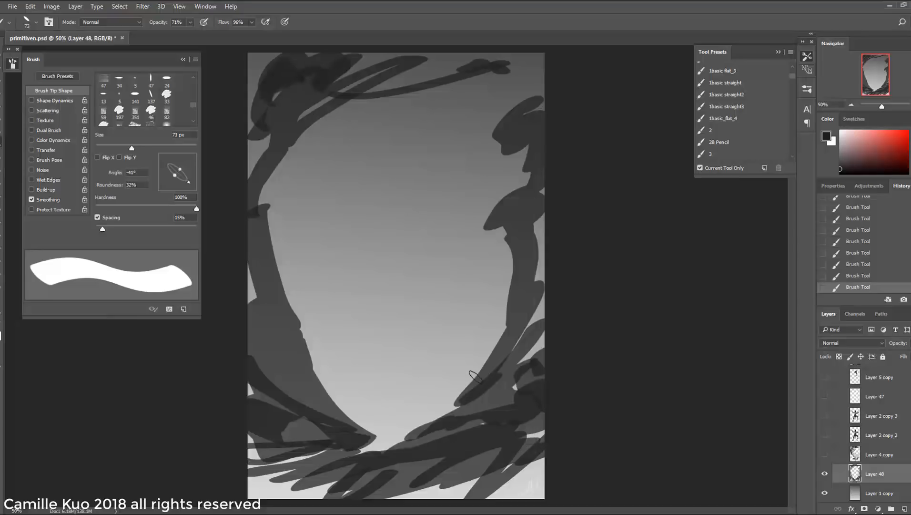
# Step: Set the brush to 108 px at -7° and darken the right trunk's outer edge and the lower-right ground
pyautogui.rightClick(463, 343)
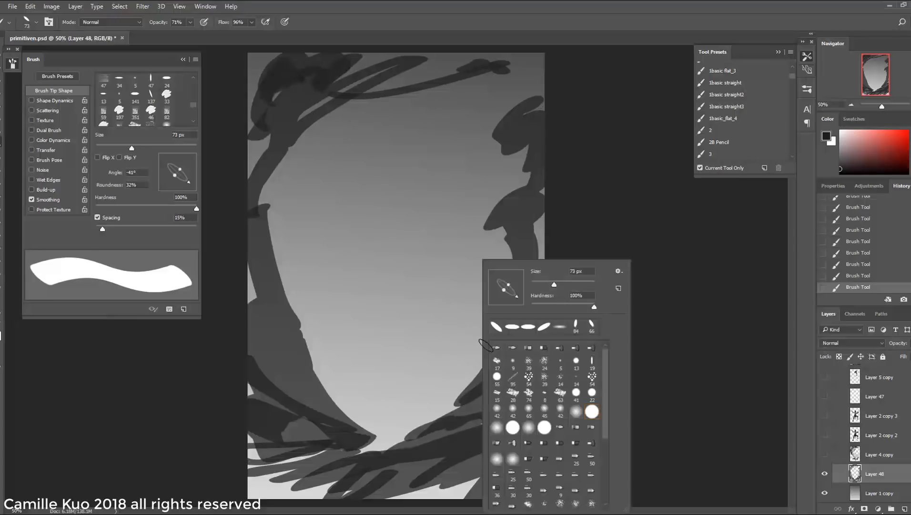
pyautogui.click(514, 289)
pyautogui.click(564, 283)
pyautogui.click(538, 238)
pyautogui.moveTo(547, 208); pyautogui.dragTo(543, 324)
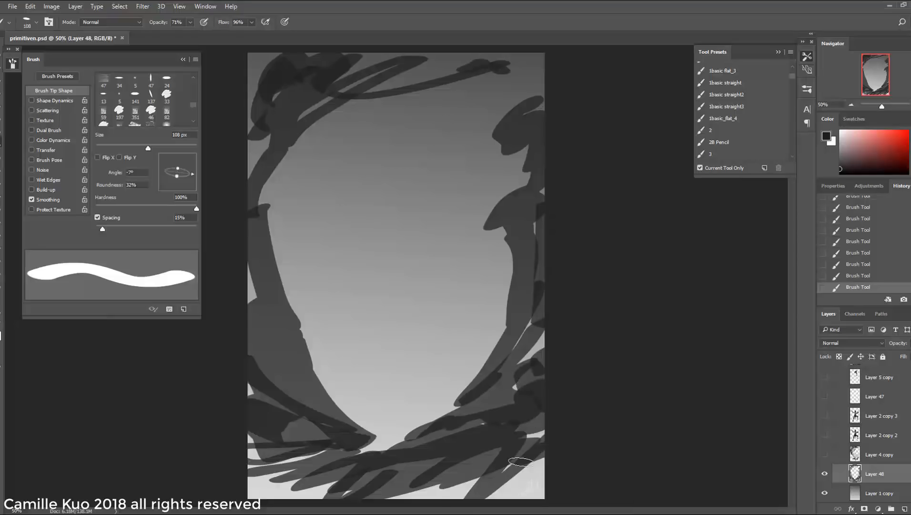
pyautogui.moveTo(536, 454); pyautogui.dragTo(534, 483)
pyautogui.scroll(1, 875, 433)
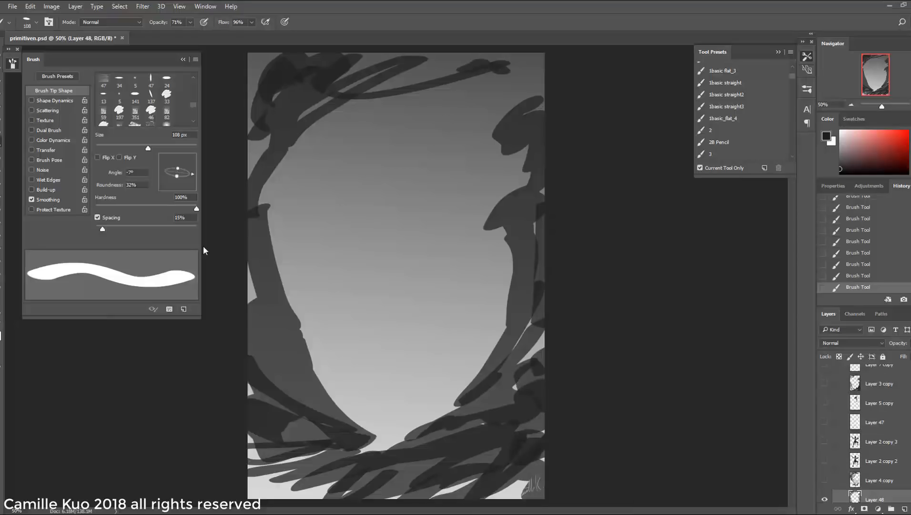
# Step: Switch to the Eraser with a hard elliptical tip of 66 px, angled at -15° with 32% roundness
pyautogui.press('e')
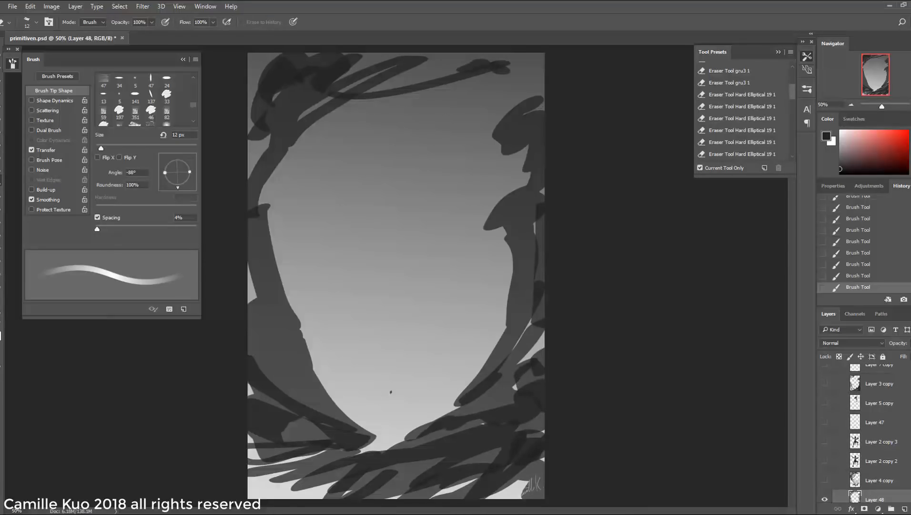
pyautogui.rightClick(379, 398)
pyautogui.click(430, 327)
pyautogui.click(460, 285)
pyautogui.click(469, 284)
pyautogui.click(437, 290)
pyautogui.click(357, 441)
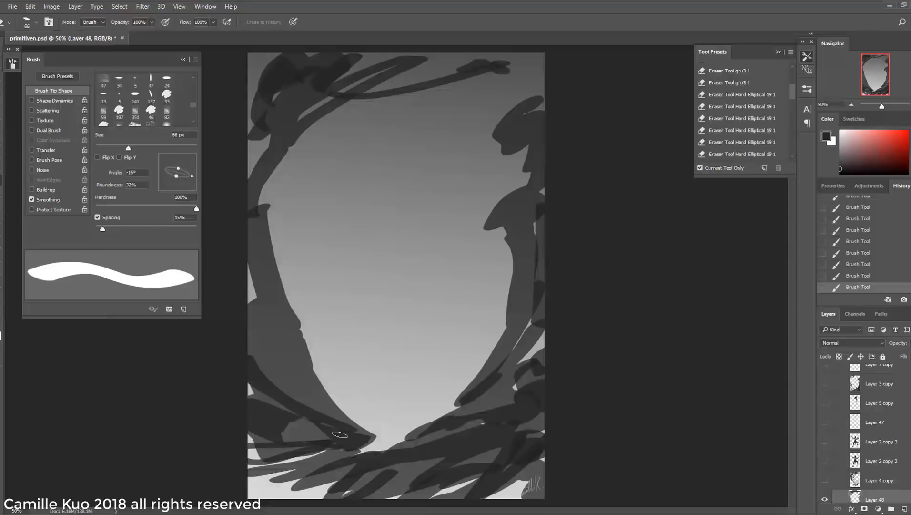
# Step: Erase criss-crossing light streaks through the lower-left ground, shrinking the eraser for finer lines
pyautogui.moveTo(308, 404); pyautogui.dragTo(358, 442)
pyautogui.moveTo(296, 422); pyautogui.dragTo(333, 437)
pyautogui.moveTo(257, 416); pyautogui.dragTo(332, 438)
pyautogui.moveTo(278, 417); pyautogui.dragTo(329, 434)
pyautogui.press('[')
pyautogui.press('[')
pyautogui.press('[')
pyautogui.press('[')
pyautogui.press('[')
pyautogui.moveTo(285, 380)
pyautogui.mouseDown()
pyautogui.moveTo(335, 422)
pyautogui.moveTo(278, 441)
pyautogui.moveTo(353, 440)
pyautogui.mouseUp()
pyautogui.moveTo(286, 465); pyautogui.dragTo(324, 440)
pyautogui.moveTo(252, 441); pyautogui.dragTo(288, 455)
pyautogui.moveTo(362, 448); pyautogui.dragTo(349, 452)
# Step: Readjust the eraser tip and cut short light streaks at the base of the left trunk
pyautogui.rightClick(368, 388)
pyautogui.click(426, 286)
pyautogui.moveTo(278, 374); pyautogui.dragTo(299, 369)
pyautogui.moveTo(249, 396); pyautogui.dragTo(300, 387)
pyautogui.moveTo(299, 390)
pyautogui.mouseDown()
pyautogui.moveTo(254, 415)
pyautogui.moveTo(287, 398)
pyautogui.mouseUp()
# Step: Set the eraser tip to 64 px at -43° and erase broad diagonal strokes across the lower-left corner
pyautogui.rightClick(286, 407)
pyautogui.click(418, 286)
pyautogui.rightClick(274, 405)
pyautogui.rightClick(294, 419)
pyautogui.click(452, 286)
pyautogui.moveTo(414, 286); pyautogui.dragTo(411, 292)
pyautogui.moveTo(253, 432); pyautogui.dragTo(351, 476)
# Step: Add a new layer and place it beneath Layer 48
pyautogui.scroll(-2, 901, 469)
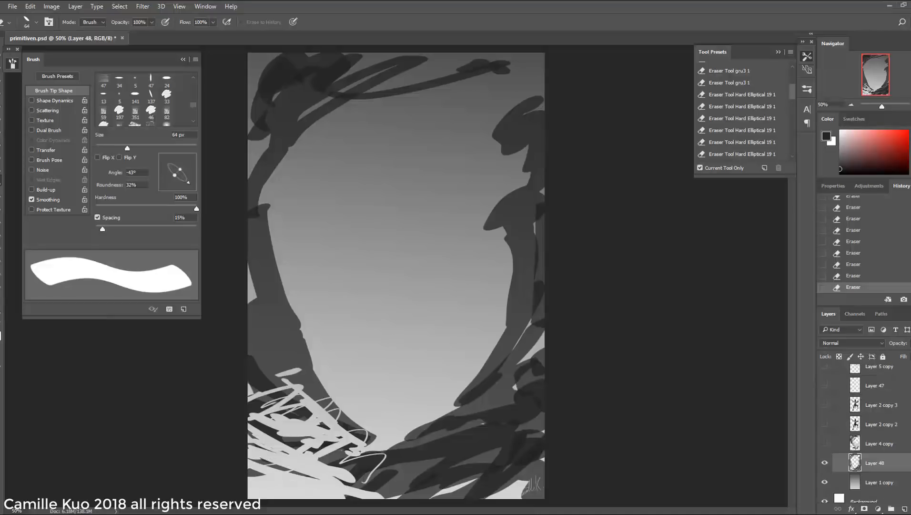
pyautogui.click(905, 508)
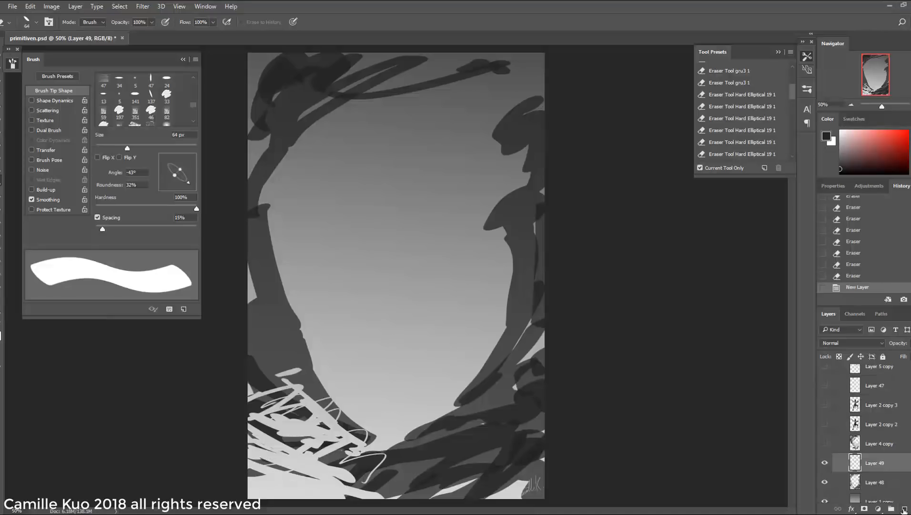
pyautogui.moveTo(887, 464); pyautogui.dragTo(883, 486)
pyautogui.rightClick(386, 265)
pyautogui.click(472, 284)
pyautogui.click(426, 294)
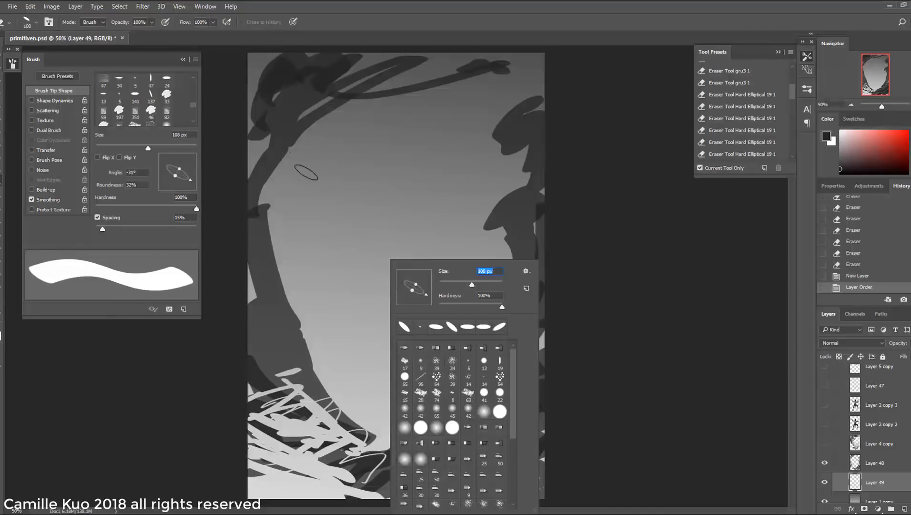
pyautogui.click(472, 285)
pyautogui.click(144, 32)
# Step: Return to the Brush tool, angle its tip to -48°, lower its opacity to 23% and undo the test stroke
pyautogui.press('b')
pyautogui.rightClick(347, 188)
pyautogui.click(381, 227)
pyautogui.click(180, 34)
pyautogui.click(190, 22)
pyautogui.moveTo(191, 33); pyautogui.dragTo(178, 34)
pyautogui.moveTo(281, 229); pyautogui.dragTo(366, 258)
pyautogui.click(190, 22)
pyautogui.moveTo(190, 34); pyautogui.dragTo(179, 34)
pyautogui.click(848, 276)
# Step: Paint translucent background foliage, diagonal branches and a hill mass between the two dark trunks
pyautogui.moveTo(258, 185); pyautogui.dragTo(338, 244)
pyautogui.moveTo(291, 228); pyautogui.dragTo(390, 328)
pyautogui.moveTo(329, 286); pyautogui.dragTo(395, 374)
pyautogui.moveTo(379, 331)
pyautogui.mouseDown()
pyautogui.moveTo(495, 287)
pyautogui.moveTo(512, 334)
pyautogui.moveTo(536, 333)
pyautogui.mouseUp()
pyautogui.moveTo(487, 274); pyautogui.dragTo(522, 315)
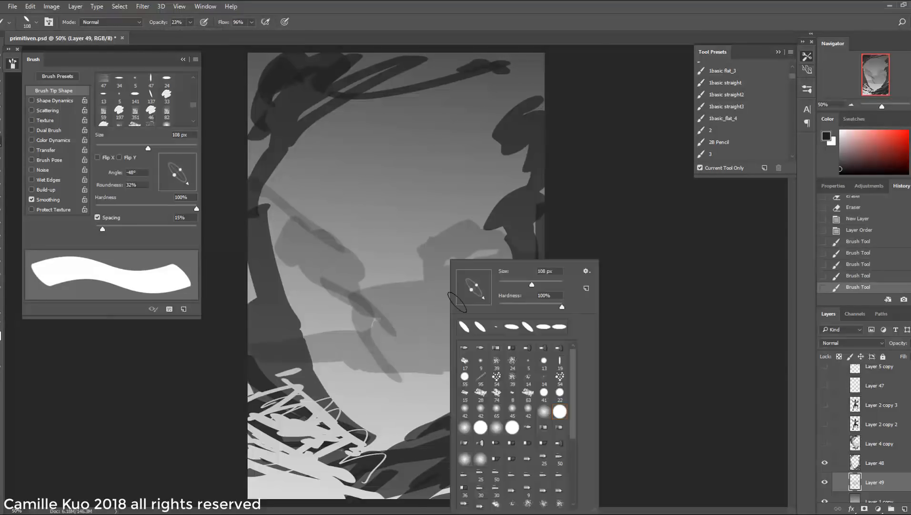
# Step: Set the brush to 50 px at -5° and paint thin horizontal streaks across the area below the hill
pyautogui.rightClick(455, 298)
pyautogui.click(488, 290)
pyautogui.press('[')
pyautogui.press('[')
pyautogui.press('[')
pyautogui.press('[')
pyautogui.press('[')
pyautogui.press('[')
pyautogui.moveTo(331, 376); pyautogui.dragTo(448, 378)
pyautogui.moveTo(336, 385); pyautogui.dragTo(410, 386)
pyautogui.moveTo(327, 398); pyautogui.dragTo(456, 397)
pyautogui.moveTo(296, 418); pyautogui.dragTo(440, 421)
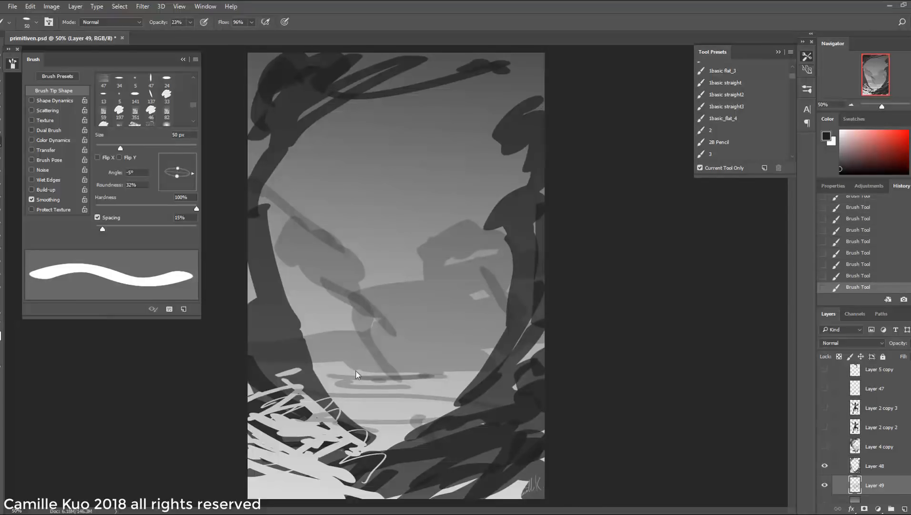
# Step: Enlarge the brush and fill the streaked area below the hill with a translucent darker tone
pyautogui.rightClick(370, 387)
pyautogui.press(']')
pyautogui.press(']')
pyautogui.press(']')
pyautogui.press(']')
pyautogui.press(']')
pyautogui.press(']')
pyautogui.press(']')
pyautogui.press(']')
pyautogui.press('Return')
pyautogui.moveTo(368, 379); pyautogui.dragTo(487, 386)
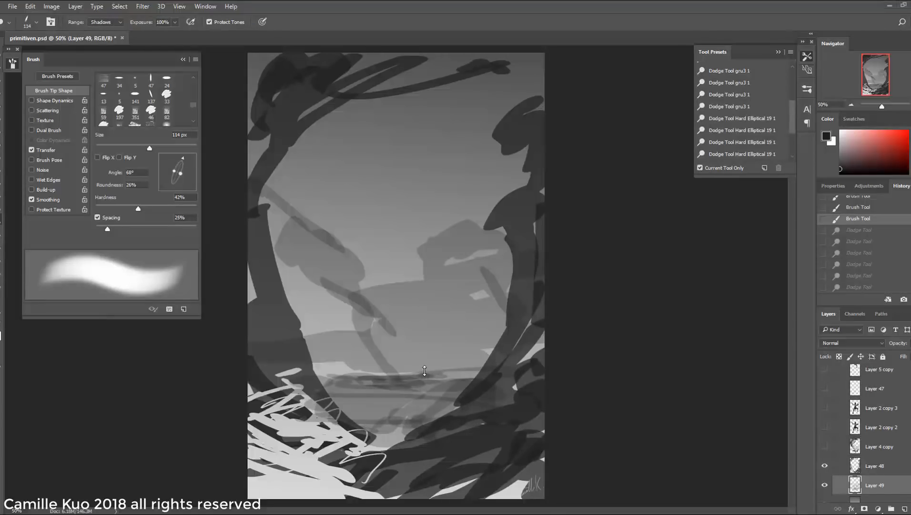
# Step: Angle the 114 px Dodge tool tip to 79° and lighten a near-vertical glow in the centre of the lower background
pyautogui.rightClick(453, 371)
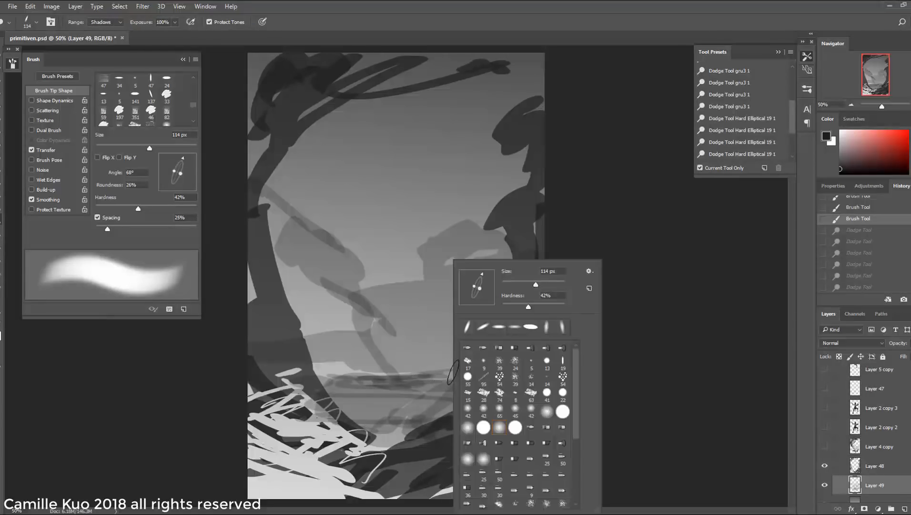
pyautogui.press('Return')
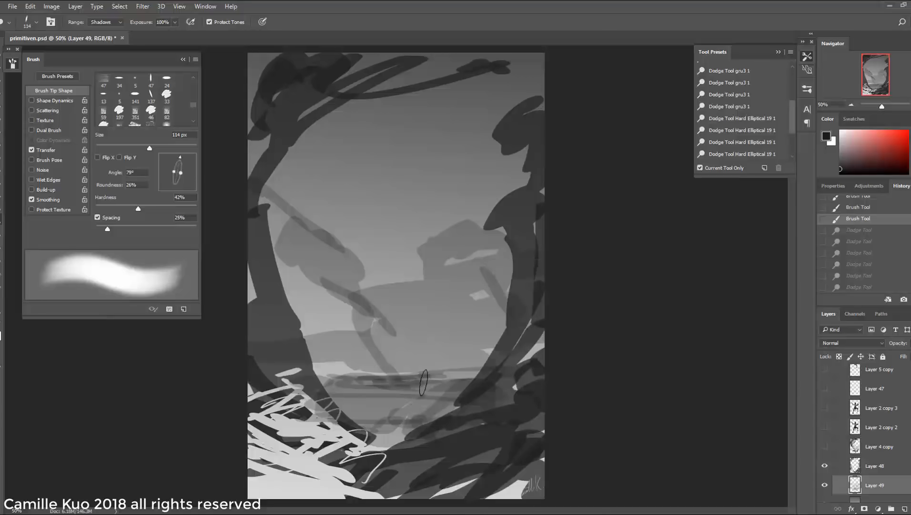
pyautogui.moveTo(432, 364)
pyautogui.mouseDown()
pyautogui.moveTo(405, 370)
pyautogui.moveTo(404, 384)
pyautogui.moveTo(430, 366)
pyautogui.moveTo(420, 405)
pyautogui.moveTo(425, 381)
pyautogui.moveTo(436, 386)
pyautogui.moveTo(407, 374)
pyautogui.moveTo(401, 383)
pyautogui.moveTo(409, 382)
pyautogui.moveTo(409, 408)
pyautogui.moveTo(407, 385)
pyautogui.moveTo(429, 395)
pyautogui.mouseUp()
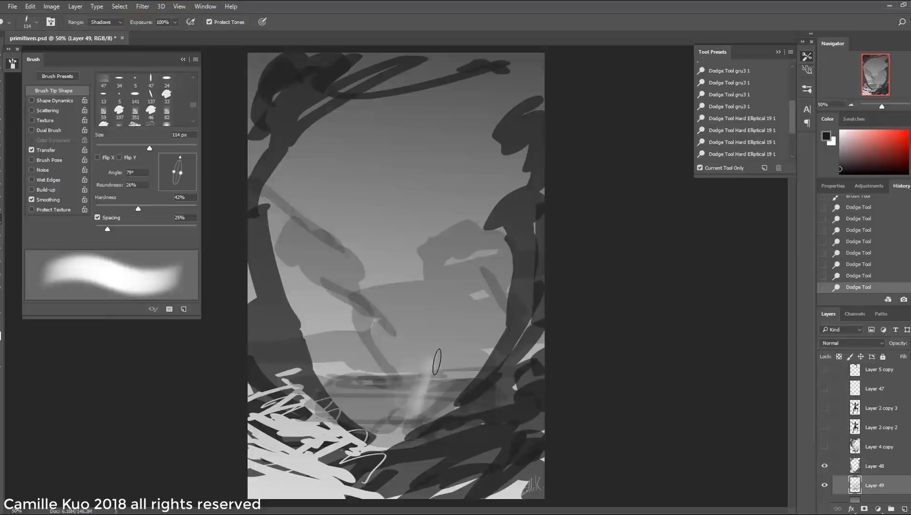
pyautogui.moveTo(429, 375)
pyautogui.mouseDown()
pyautogui.moveTo(428, 349)
pyautogui.moveTo(418, 354)
pyautogui.moveTo(408, 384)
pyautogui.mouseUp()
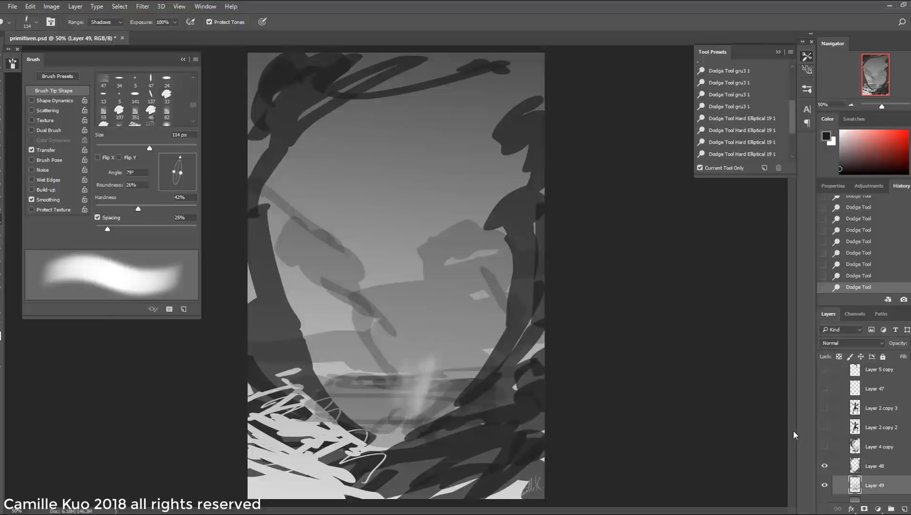
# Step: Duplicate Layer 49 and merge the copy down to strengthen its tones
pyautogui.rightClick(844, 480)
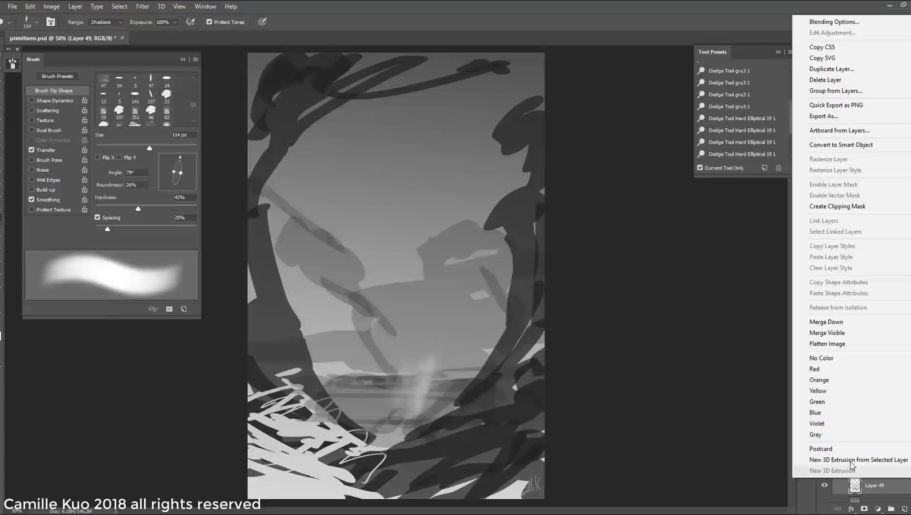
pyautogui.click(835, 69)
pyautogui.press('Return')
pyautogui.hotkey('ctrl', 'e')
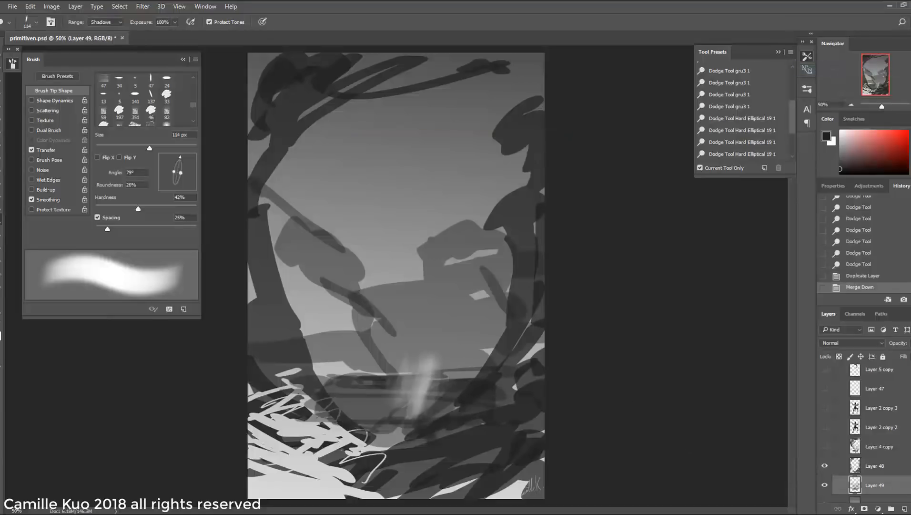
# Step: Apply Levels to Layer 49, raising the output black level to about 29
pyautogui.hotkey('ctrl', 'l')
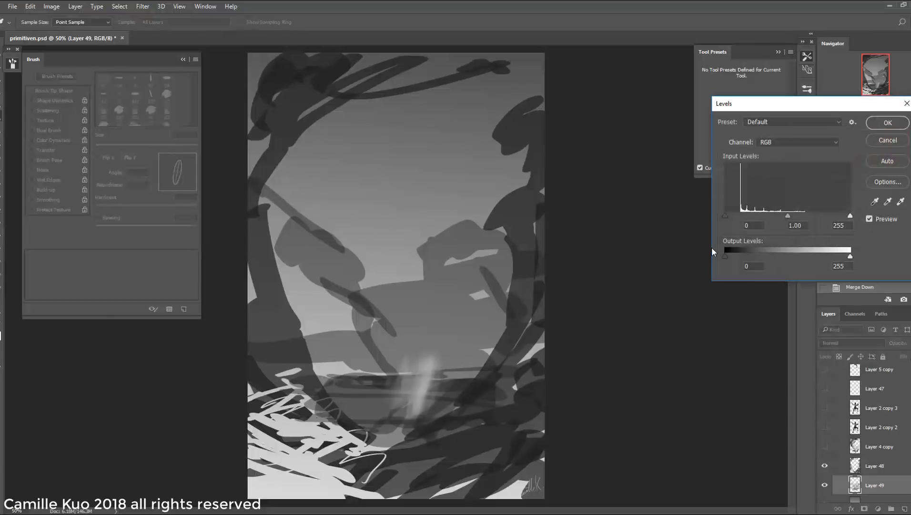
pyautogui.moveTo(725, 256); pyautogui.dragTo(734, 257)
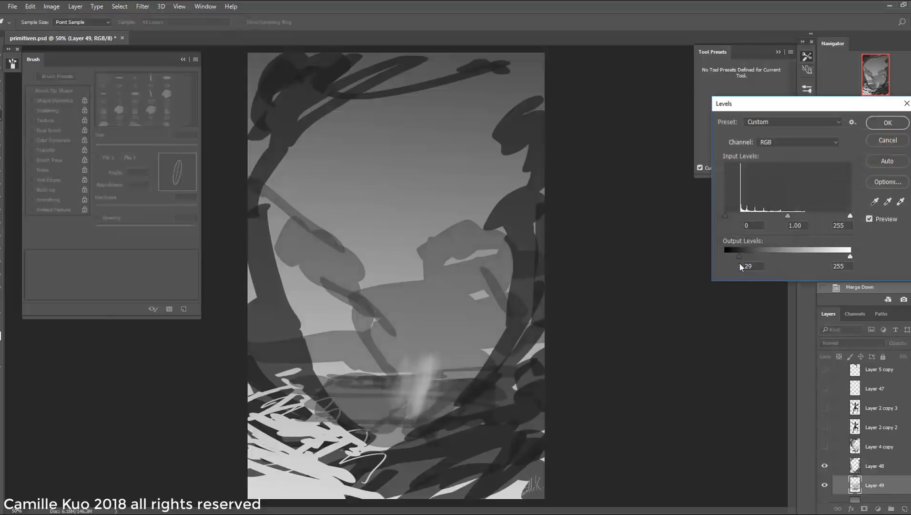
pyautogui.click(888, 124)
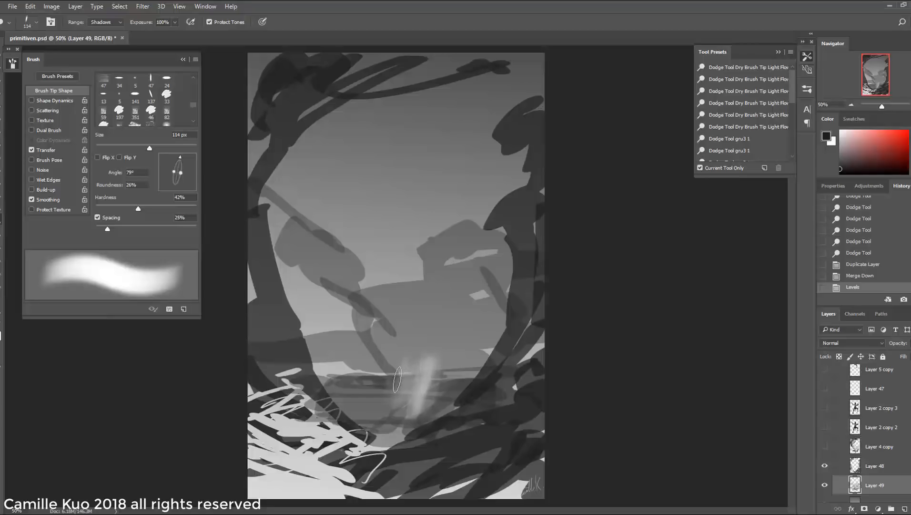
# Step: Broaden the central glow with more Dodge strokes, and change the Dodge range to Highlights
pyautogui.moveTo(418, 361); pyautogui.dragTo(408, 400)
pyautogui.moveTo(409, 358)
pyautogui.mouseDown()
pyautogui.moveTo(392, 398)
pyautogui.moveTo(414, 405)
pyautogui.mouseUp()
pyautogui.click(101, 23)
pyautogui.click(98, 42)
pyautogui.click(113, 24)
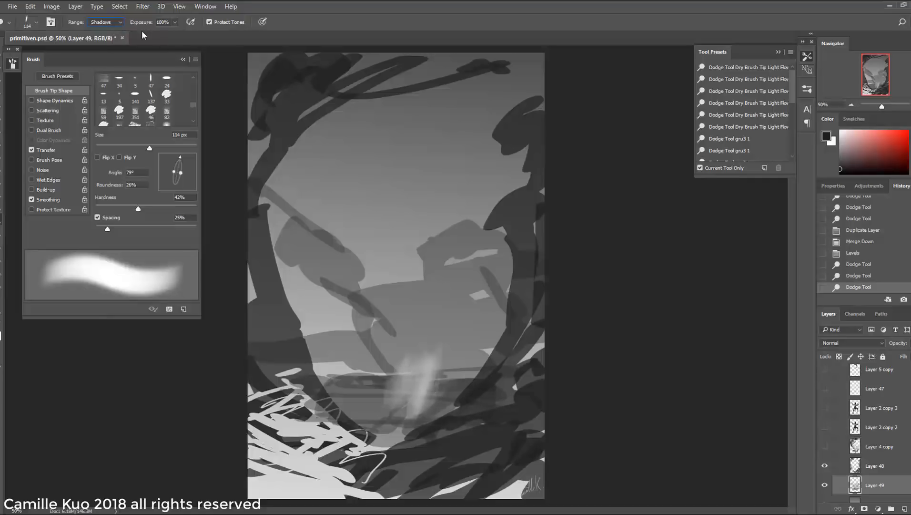
pyautogui.click(120, 22)
pyautogui.click(101, 42)
# Step: Try a Highlights Dodge stroke on the glow, undo it, and enlarge the Dodge tip to 174 px
pyautogui.click(416, 403)
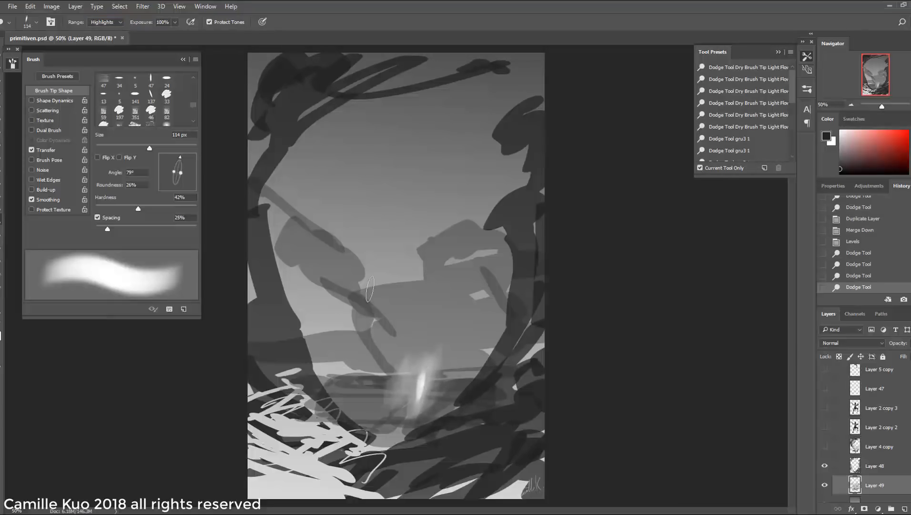
pyautogui.click(858, 276)
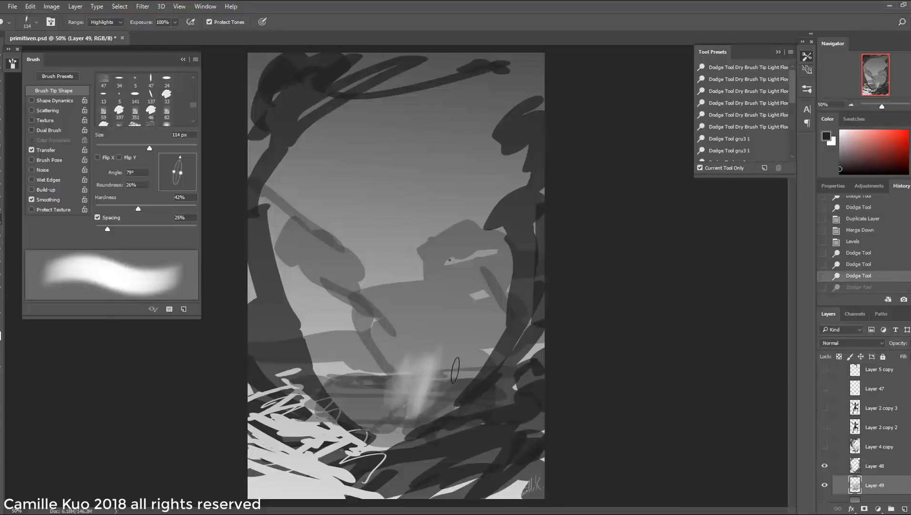
pyautogui.rightClick(453, 372)
pyautogui.moveTo(530, 285); pyautogui.dragTo(541, 285)
# Step: Try brightening the whole glow with several large Highlights Dodge strokes, and undo them
pyautogui.click(414, 399)
pyautogui.moveTo(414, 399)
pyautogui.mouseDown()
pyautogui.moveTo(421, 369)
pyautogui.moveTo(418, 395)
pyautogui.mouseUp()
pyautogui.moveTo(420, 353); pyautogui.dragTo(420, 372)
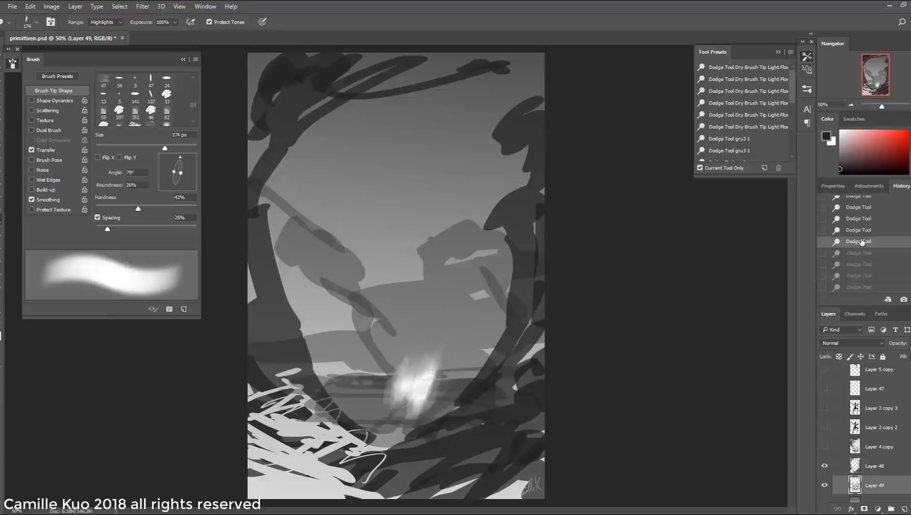
pyautogui.click(881, 209)
pyautogui.scroll(2, 862, 238)
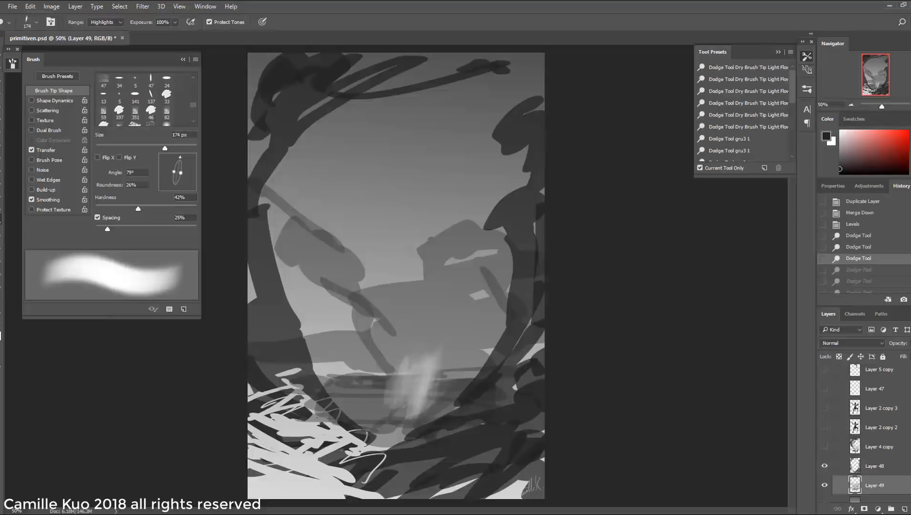
# Step: Dodge a bright highlight streak through the core of the central glow
pyautogui.moveTo(428, 364); pyautogui.dragTo(415, 393)
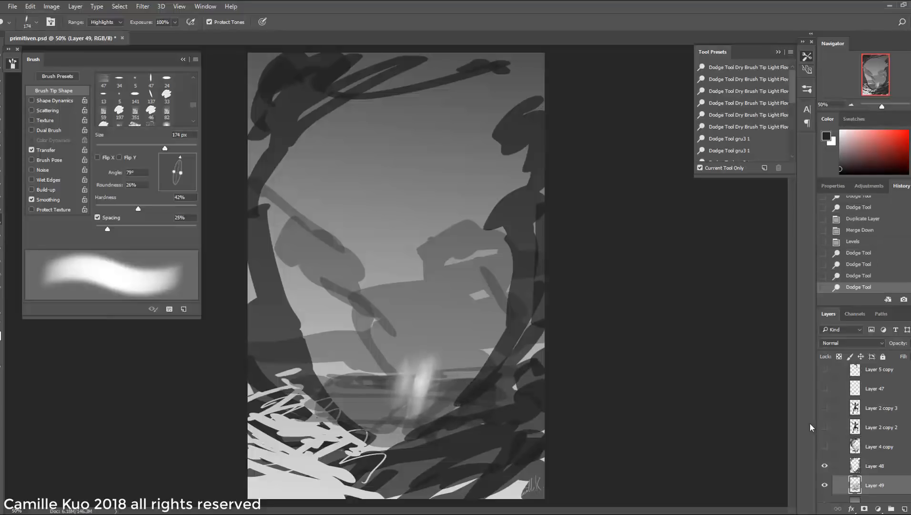
# Step: Switch the Dodge range to Shadows and brush soft vertical light streaks on either side of the central glow
pyautogui.hotkey('alt', 'shift', 's')
pyautogui.moveTo(370, 352); pyautogui.dragTo(360, 412)
pyautogui.moveTo(464, 372); pyautogui.dragTo(445, 395)
pyautogui.moveTo(385, 355); pyautogui.dragTo(374, 370)
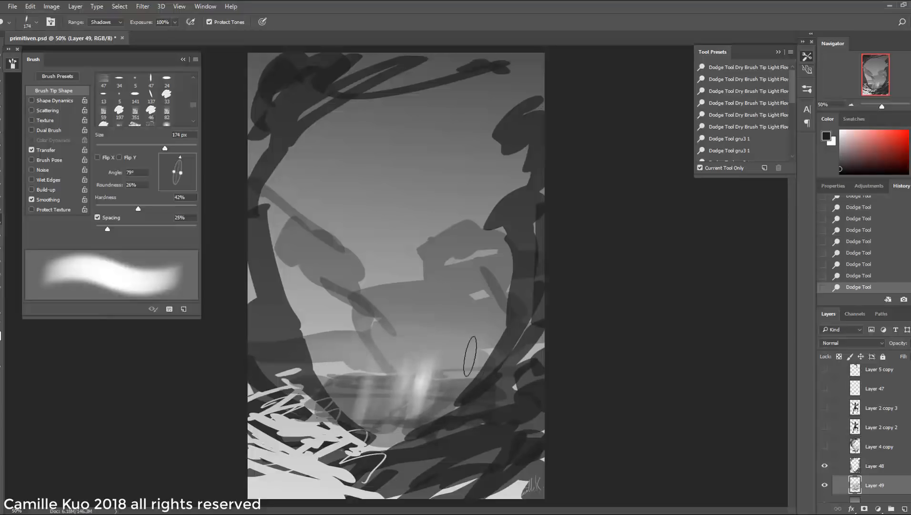
# Step: Set the Dodge tip to 114 px at a 4° angle
pyautogui.rightClick(474, 330)
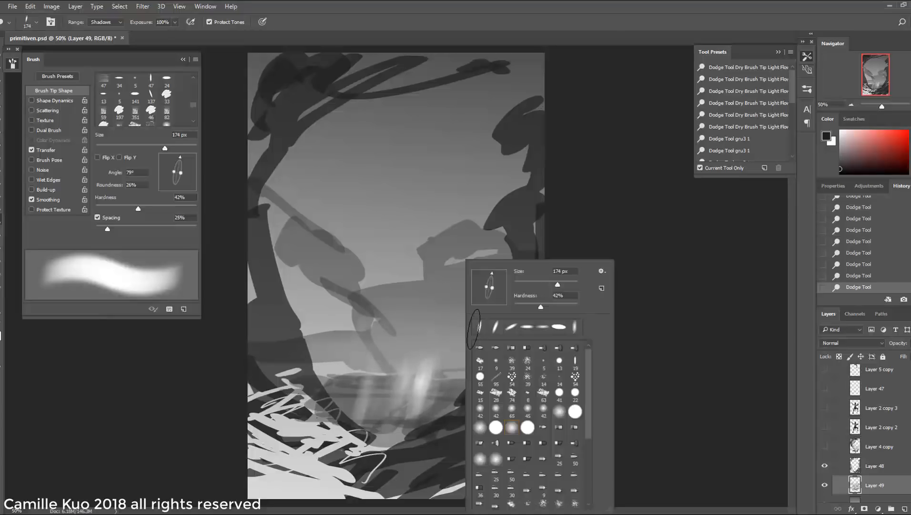
pyautogui.click(505, 286)
pyautogui.click(549, 284)
pyautogui.click(444, 365)
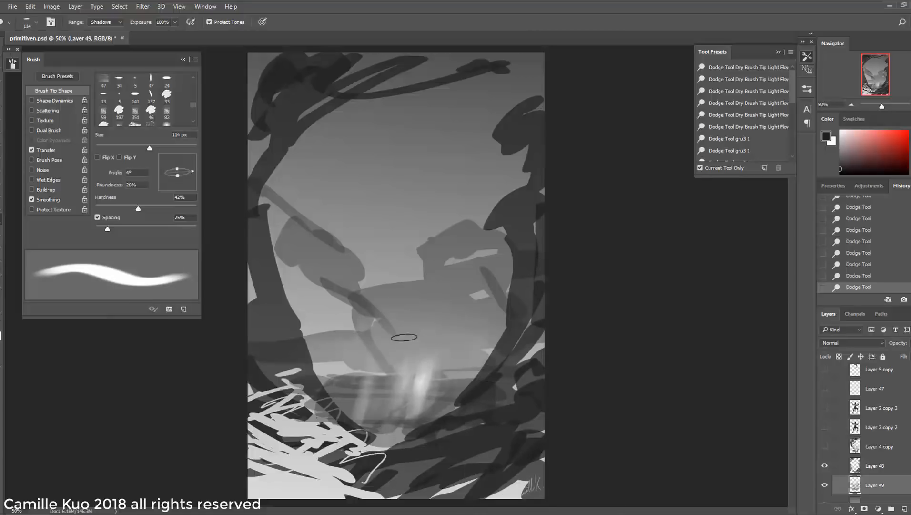
# Step: Switch to the Brush and reduce its flattened tip to 18 px
pyautogui.press('b')
pyautogui.rightClick(444, 342)
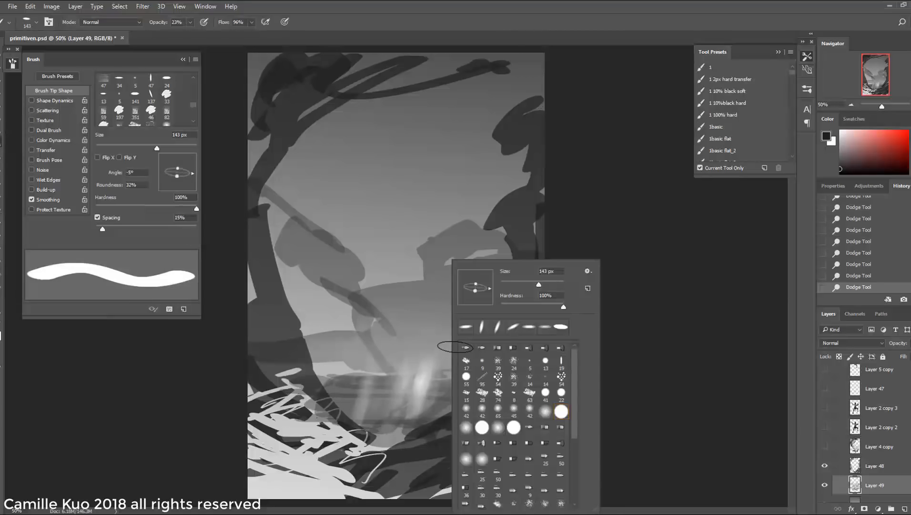
pyautogui.moveTo(539, 281); pyautogui.dragTo(506, 285)
pyautogui.click(351, 370)
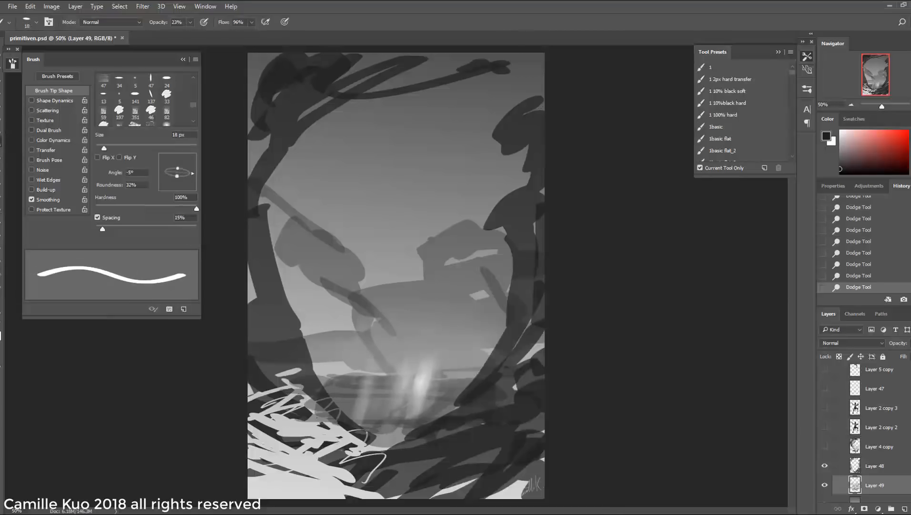
# Step: Try thin horizontal ripple lines across the water in front of the glow, and undo them
pyautogui.moveTo(353, 370)
pyautogui.mouseDown()
pyautogui.moveTo(483, 369)
pyautogui.moveTo(419, 369)
pyautogui.mouseUp()
pyautogui.moveTo(430, 373)
pyautogui.mouseDown()
pyautogui.moveTo(367, 380)
pyautogui.moveTo(436, 384)
pyautogui.mouseUp()
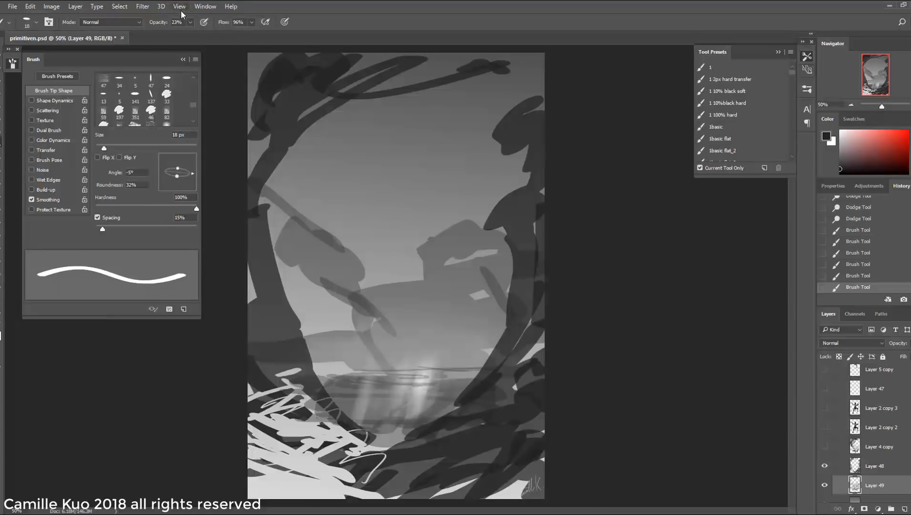
pyautogui.click(189, 23)
pyautogui.hotkey('ctrl', 'alt', 'z')
pyautogui.hotkey('ctrl', 'alt', 'z')
pyautogui.hotkey('ctrl', 'alt', 'z')
# Step: Raise the Brush opacity to 55% and paint thin horizontal ripple lines across the water
pyautogui.click(190, 22)
pyautogui.moveTo(191, 34); pyautogui.dragTo(198, 34)
pyautogui.moveTo(357, 373); pyautogui.dragTo(427, 368)
pyautogui.hotkey('ctrl', 'z')
pyautogui.moveTo(384, 371)
pyautogui.mouseDown()
pyautogui.moveTo(412, 374)
pyautogui.moveTo(381, 381)
pyautogui.mouseUp()
pyautogui.moveTo(341, 381); pyautogui.dragTo(472, 380)
pyautogui.moveTo(316, 388)
pyautogui.mouseDown()
pyautogui.moveTo(460, 397)
pyautogui.moveTo(334, 400)
pyautogui.mouseUp()
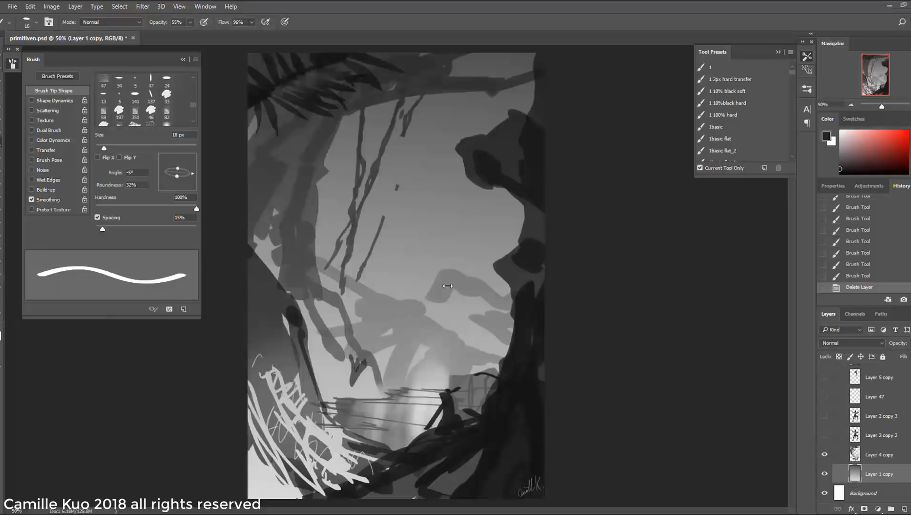
# Step: Create a new layer above Layer 4 copy and set the Brush to 62 px, 82° angle and 71% opacity
pyautogui.click(905, 509)
pyautogui.hotkey('ctrl', ']')
pyautogui.rightClick(435, 224)
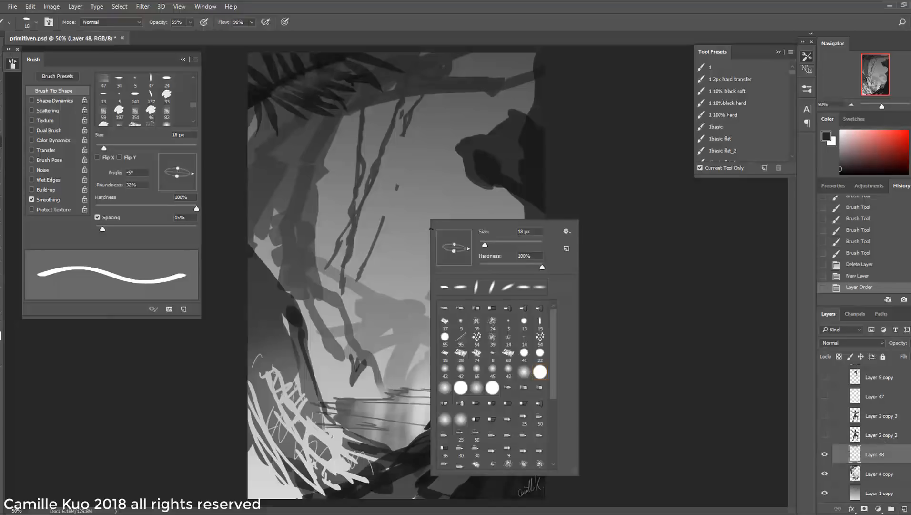
pyautogui.click(539, 372)
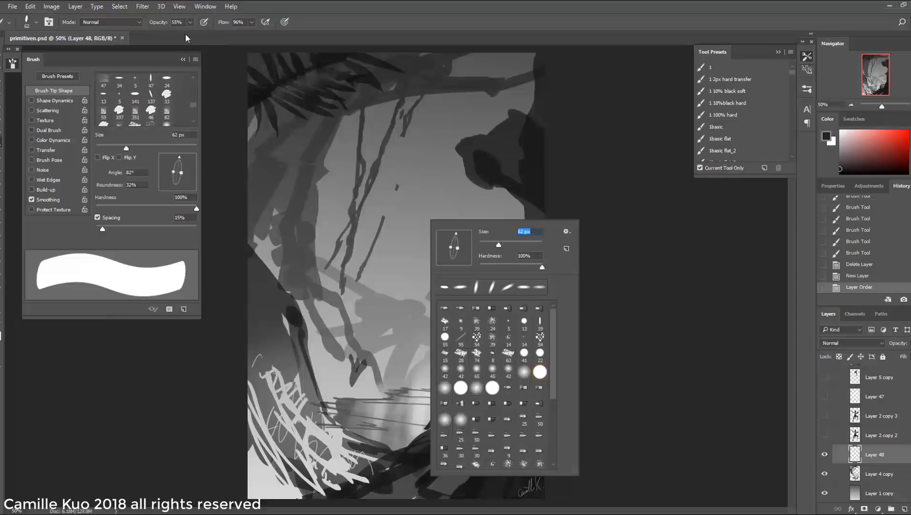
pyautogui.click(196, 30)
pyautogui.moveTo(189, 22); pyautogui.dragTo(197, 34)
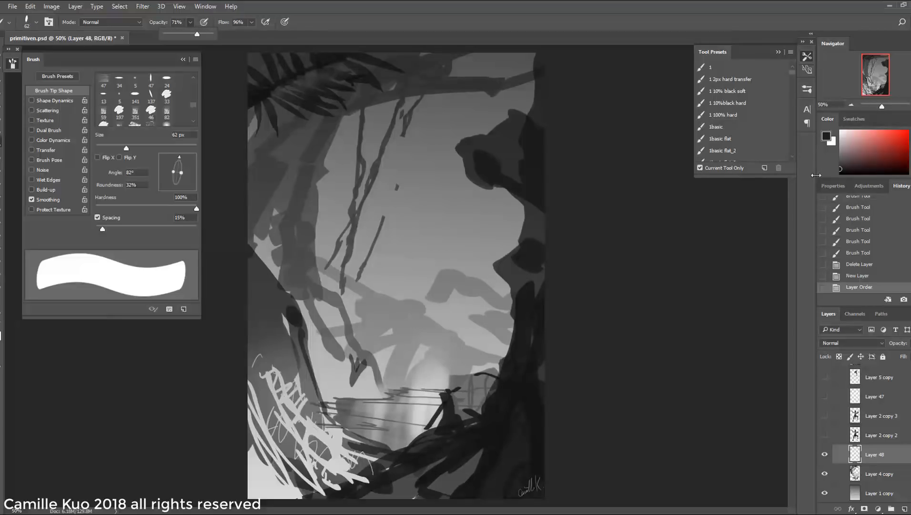
# Step: Block in the head, torso and both legs of a dark standing figure in the middle of the clearing
pyautogui.rightClick(413, 183)
pyautogui.moveTo(483, 210); pyautogui.dragTo(494, 210)
pyautogui.moveTo(390, 155); pyautogui.dragTo(408, 176)
pyautogui.moveTo(358, 195)
pyautogui.mouseDown()
pyautogui.moveTo(425, 199)
pyautogui.moveTo(405, 286)
pyautogui.mouseUp()
pyautogui.moveTo(381, 267); pyautogui.dragTo(337, 352)
pyautogui.moveTo(419, 292); pyautogui.dragTo(458, 321)
pyautogui.moveTo(458, 324); pyautogui.dragTo(448, 384)
pyautogui.moveTo(352, 350); pyautogui.dragTo(349, 441)
pyautogui.moveTo(361, 317); pyautogui.dragTo(354, 379)
# Step: Re-angle the Brush tip and paint the figure's two outstretched arms with raised hands
pyautogui.moveTo(179, 158); pyautogui.dragTo(190, 168)
pyautogui.moveTo(356, 198); pyautogui.dragTo(324, 196)
pyautogui.moveTo(329, 190); pyautogui.dragTo(313, 171)
pyautogui.moveTo(443, 203); pyautogui.dragTo(476, 204)
pyautogui.moveTo(468, 196); pyautogui.dragTo(477, 165)
# Step: Paint the raised foot and refine the hips and lower legs, adjusting the Brush tip's angle and size
pyautogui.moveTo(189, 178)
pyautogui.mouseDown()
pyautogui.moveTo(183, 186)
pyautogui.moveTo(191, 174)
pyautogui.mouseUp()
pyautogui.moveTo(444, 396); pyautogui.dragTo(467, 399)
pyautogui.rightClick(482, 400)
pyautogui.rightClick(366, 372)
pyautogui.moveTo(445, 285); pyautogui.dragTo(422, 284)
pyautogui.moveTo(338, 365); pyautogui.dragTo(345, 402)
pyautogui.moveTo(407, 303); pyautogui.dragTo(442, 321)
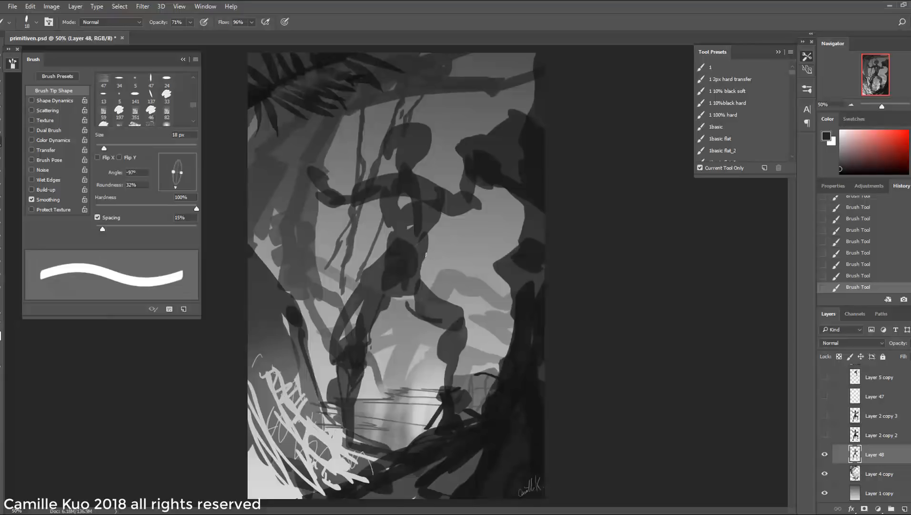
# Step: Enlarge the Brush to 48 px, try preset tip angles, and darken the figure's hips and standing leg
pyautogui.rightClick(442, 273)
pyautogui.click(503, 284)
pyautogui.moveTo(504, 284); pyautogui.dragTo(506, 285)
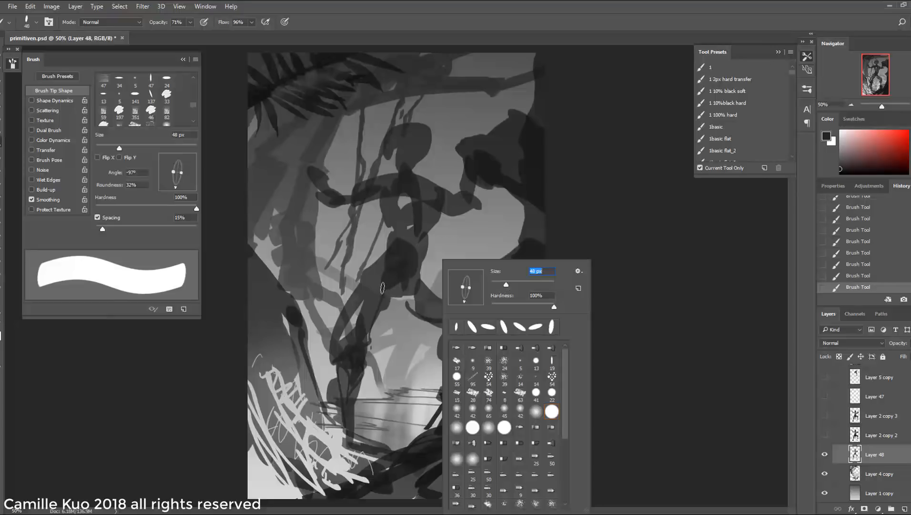
pyautogui.doubleClick(488, 326)
pyautogui.rightClick(414, 291)
pyautogui.doubleClick(524, 326)
pyautogui.moveTo(351, 291)
pyautogui.mouseDown()
pyautogui.moveTo(381, 302)
pyautogui.moveTo(390, 352)
pyautogui.mouseUp()
pyautogui.moveTo(408, 283)
pyautogui.mouseDown()
pyautogui.moveTo(411, 321)
pyautogui.moveTo(427, 295)
pyautogui.mouseUp()
pyautogui.moveTo(379, 266); pyautogui.dragTo(370, 278)
# Step: Paint a dark loincloth over the figure's hips and thicken the bent thigh
pyautogui.rightClick(415, 236)
pyautogui.doubleClick(445, 302)
pyautogui.moveTo(390, 244); pyautogui.dragTo(365, 296)
pyautogui.moveTo(411, 306)
pyautogui.mouseDown()
pyautogui.moveTo(453, 319)
pyautogui.moveTo(460, 345)
pyautogui.mouseUp()
# Step: Switch to the Eraser with an 83 px tip at -22° and trim the outer edge of the standing leg
pyautogui.press('e')
pyautogui.rightClick(360, 291)
pyautogui.click(372, 329)
pyautogui.moveTo(382, 302); pyautogui.dragTo(397, 293)
pyautogui.moveTo(455, 285); pyautogui.dragTo(433, 285)
pyautogui.click(327, 338)
pyautogui.moveTo(325, 311); pyautogui.dragTo(333, 360)
pyautogui.moveTo(325, 327); pyautogui.dragTo(339, 362)
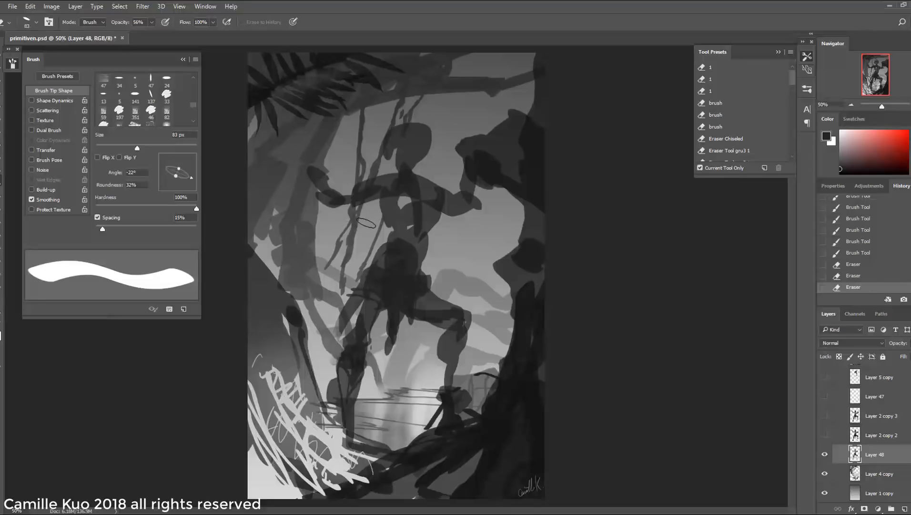
pyautogui.moveTo(322, 312); pyautogui.dragTo(337, 350)
pyautogui.moveTo(329, 309); pyautogui.dragTo(339, 345)
# Step: Undo a Brush stroke on the standing thigh, and paint over the figure's chest and upper arm
pyautogui.press('b')
pyautogui.moveTo(358, 299); pyautogui.dragTo(344, 339)
pyautogui.hotkey('ctrl', 'z')
pyautogui.moveTo(375, 197); pyautogui.dragTo(395, 234)
pyautogui.moveTo(340, 204); pyautogui.dragTo(379, 192)
# Step: Try reshaping the standing leg's shin and foot, undo those strokes, and paint down the bent leg
pyautogui.press('e')
pyautogui.moveTo(326, 382)
pyautogui.mouseDown()
pyautogui.moveTo(327, 396)
pyautogui.moveTo(331, 376)
pyautogui.mouseUp()
pyautogui.press('b')
pyautogui.moveTo(330, 381)
pyautogui.mouseDown()
pyautogui.moveTo(322, 409)
pyautogui.moveTo(285, 365)
pyautogui.moveTo(344, 439)
pyautogui.mouseUp()
pyautogui.moveTo(344, 431); pyautogui.dragTo(374, 452)
pyautogui.hotkey('ctrl', 'alt', 'z')
pyautogui.hotkey('ctrl', 'alt', 'z')
pyautogui.hotkey('ctrl', 'alt', 'z')
pyautogui.moveTo(425, 289)
pyautogui.mouseDown()
pyautogui.moveTo(460, 319)
pyautogui.moveTo(441, 392)
pyautogui.moveTo(466, 382)
pyautogui.moveTo(457, 413)
pyautogui.moveTo(502, 414)
pyautogui.mouseUp()
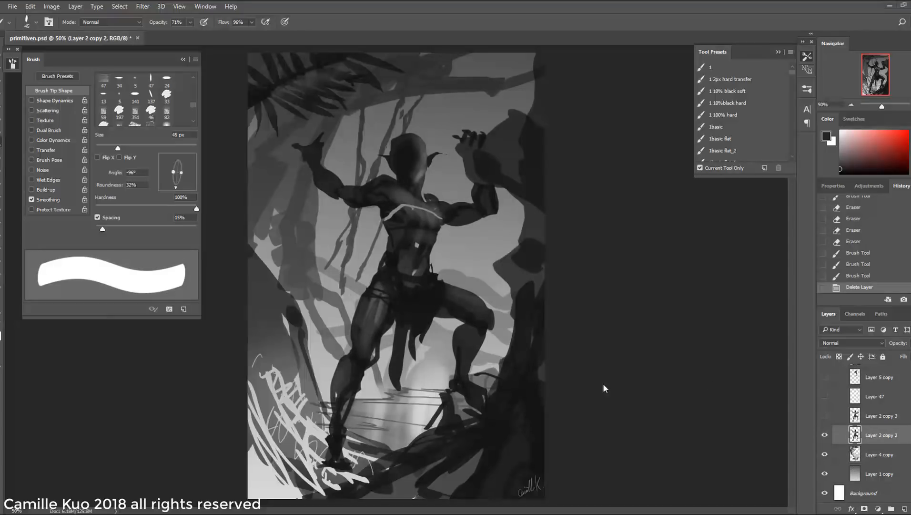
# Step: Try brightening the figure with a duplicate of Layer 2 copy 2 in Color Dodge mode
pyautogui.rightClick(881, 435)
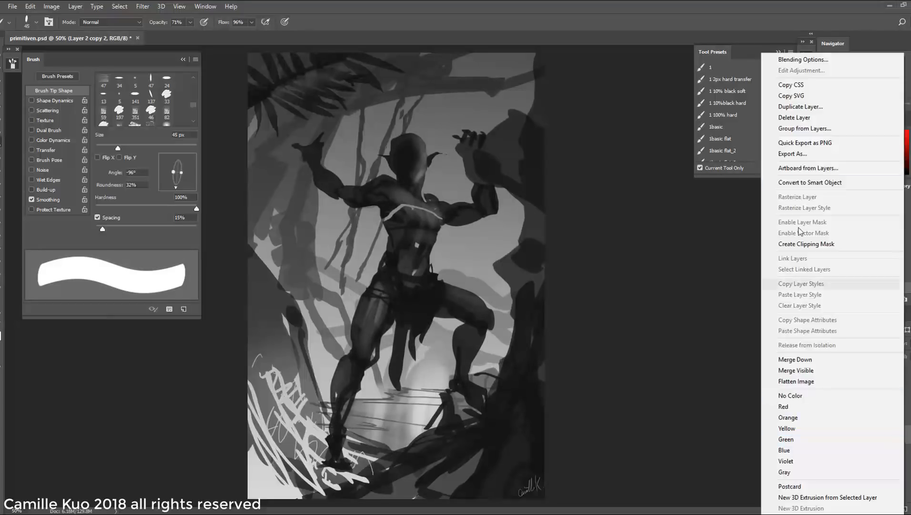
pyautogui.click(795, 107)
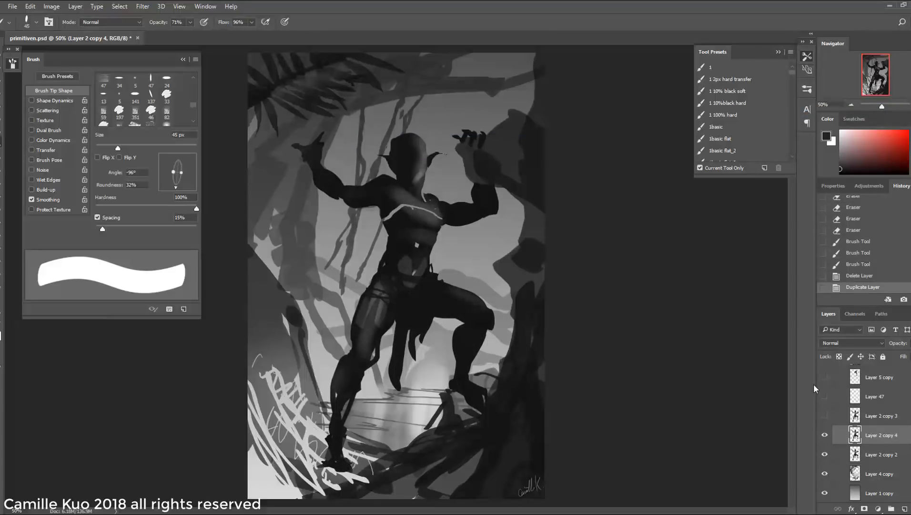
pyautogui.click(852, 342)
pyautogui.click(848, 219)
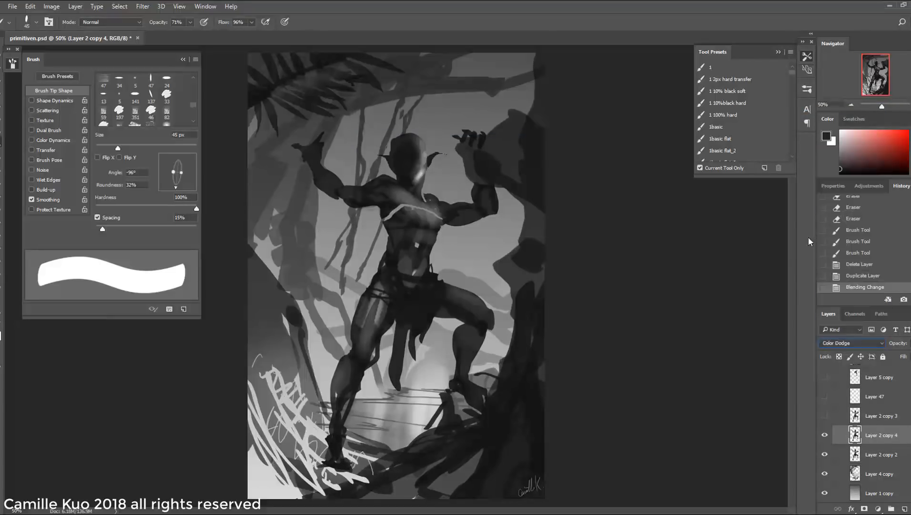
# Step: Hide the Color Dodge duplicate and compare the scene with and without the figure layer
pyautogui.click(824, 435)
pyautogui.click(874, 455)
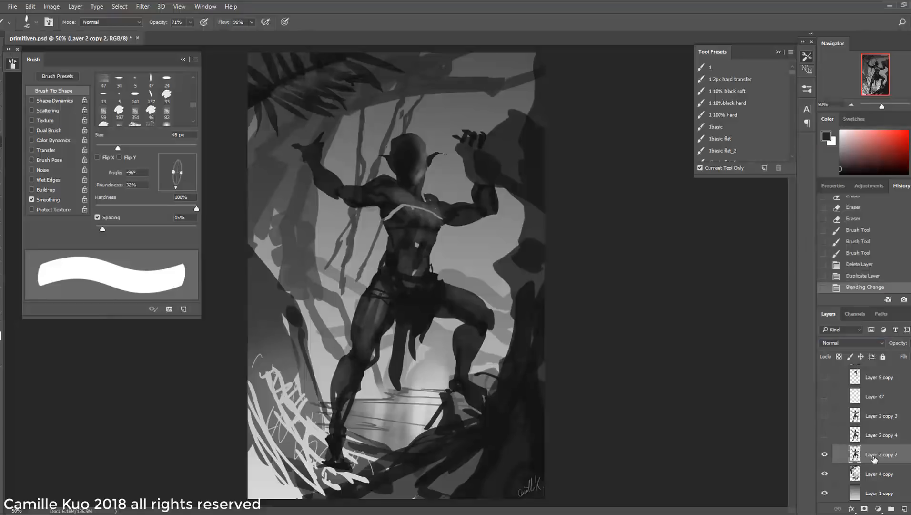
pyautogui.click(824, 455)
pyautogui.click(824, 455)
pyautogui.click(824, 455)
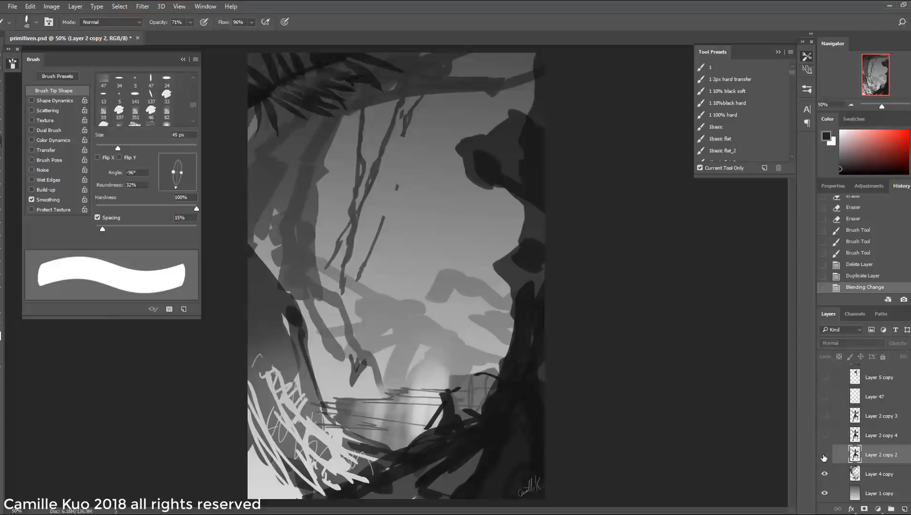
pyautogui.click(824, 455)
pyautogui.click(824, 416)
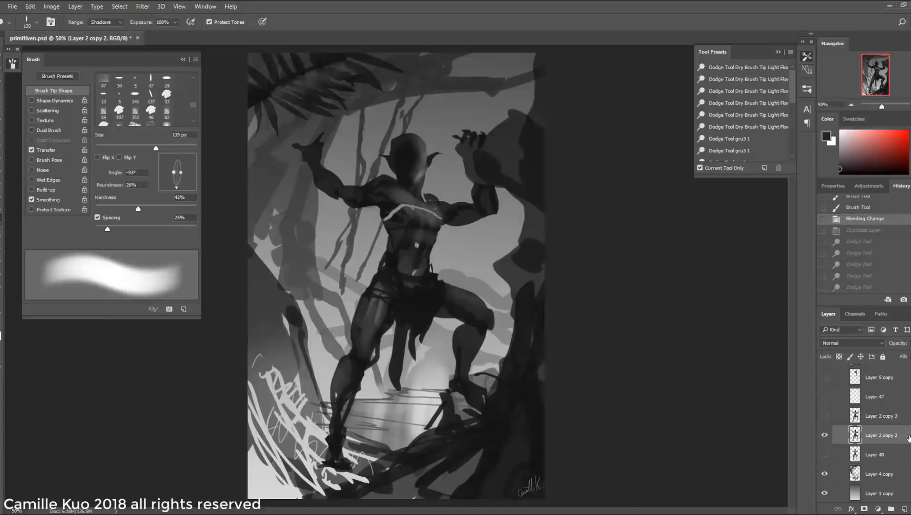
# Step: Duplicate Layer 2 copy 2 and enlarge the Dodge tip to 183 px
pyautogui.rightClick(908, 438)
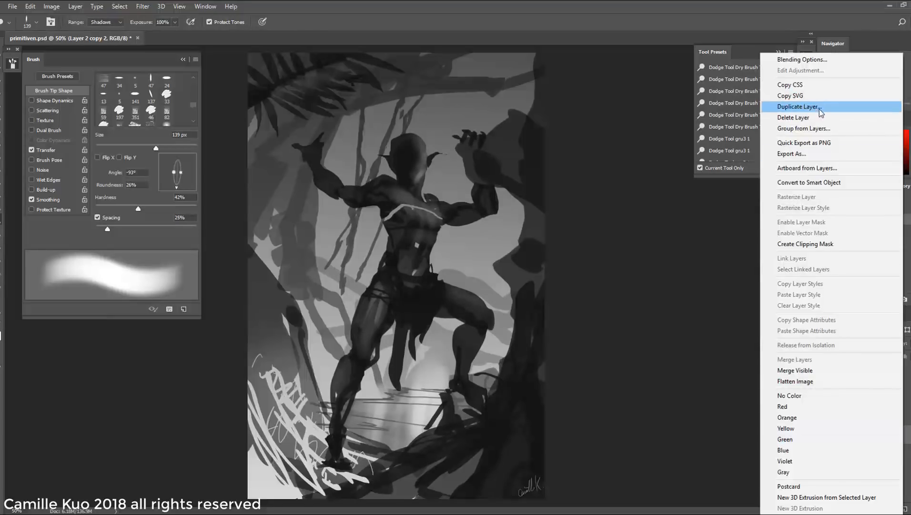
pyautogui.click(798, 107)
pyautogui.click(546, 160)
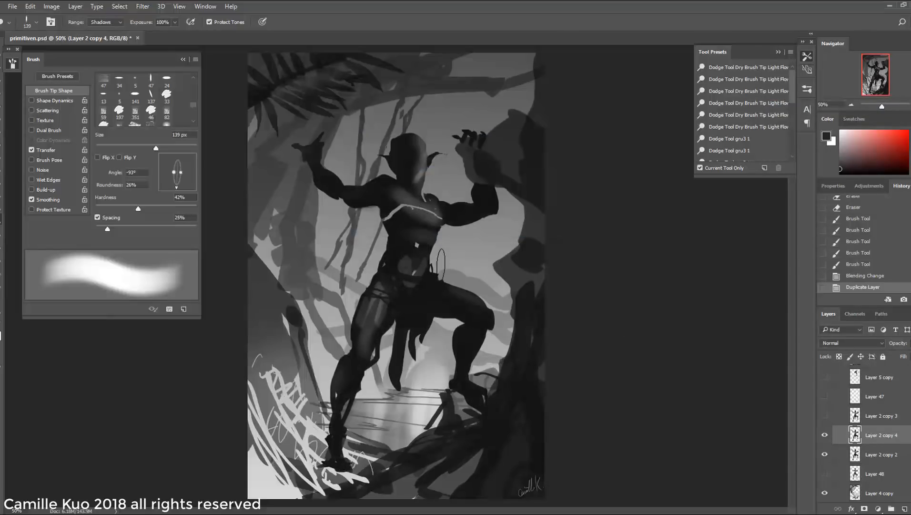
pyautogui.rightClick(443, 270)
pyautogui.moveTo(529, 285); pyautogui.dragTo(537, 285)
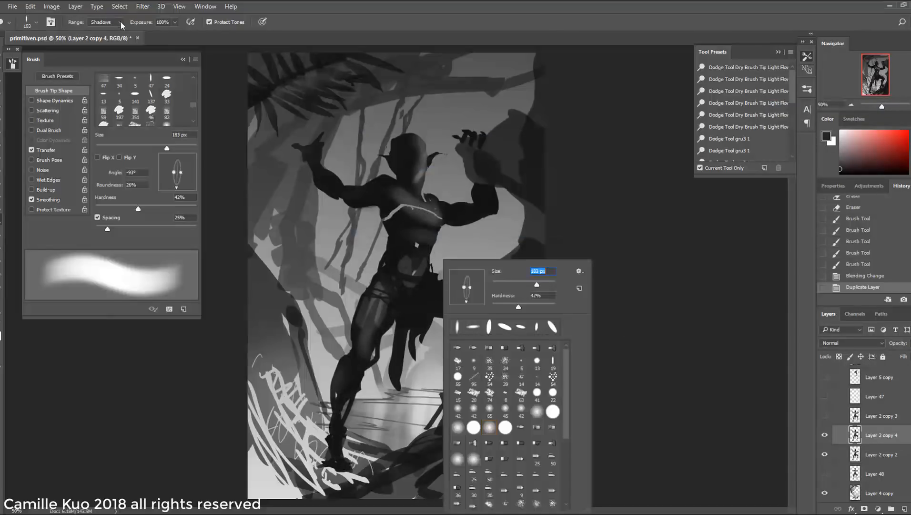
# Step: Dodge the figure's hips, loincloth and bent thigh in the Shadows range
pyautogui.moveTo(390, 269); pyautogui.dragTo(382, 286)
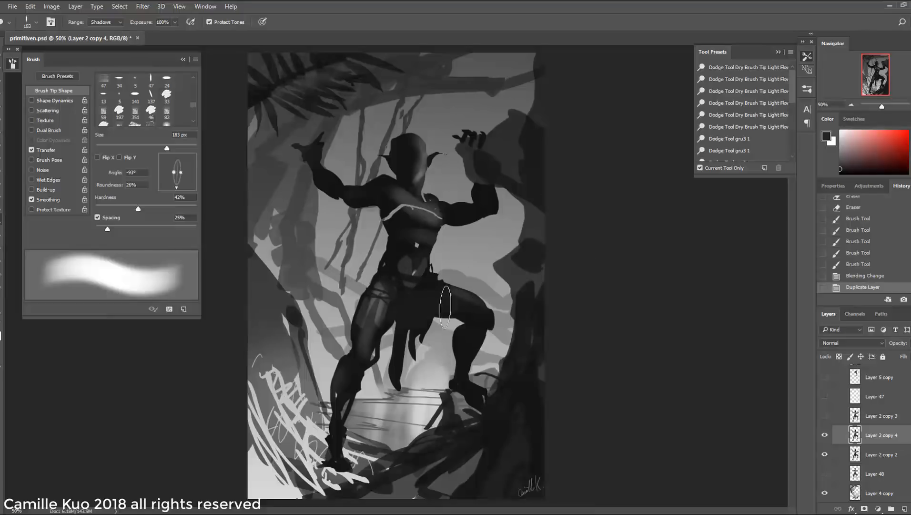
pyautogui.moveTo(468, 292); pyautogui.dragTo(450, 287)
pyautogui.moveTo(402, 271); pyautogui.dragTo(407, 305)
pyautogui.moveTo(443, 264); pyautogui.dragTo(447, 295)
# Step: Dodge finer light areas on the figure's loincloth, waist and torso with a smaller tip, ending at 94 px
pyautogui.rightClick(441, 255)
pyautogui.moveTo(537, 274); pyautogui.dragTo(494, 274)
pyautogui.moveTo(410, 272); pyautogui.dragTo(413, 304)
pyautogui.moveTo(428, 232); pyautogui.dragTo(425, 245)
pyautogui.moveTo(374, 286); pyautogui.dragTo(409, 277)
pyautogui.rightClick(442, 241)
pyautogui.moveTo(494, 258); pyautogui.dragTo(521, 259)
pyautogui.click(416, 224)
# Step: Set the duplicate figure layer's blend mode to Color Dodge
pyautogui.click(875, 344)
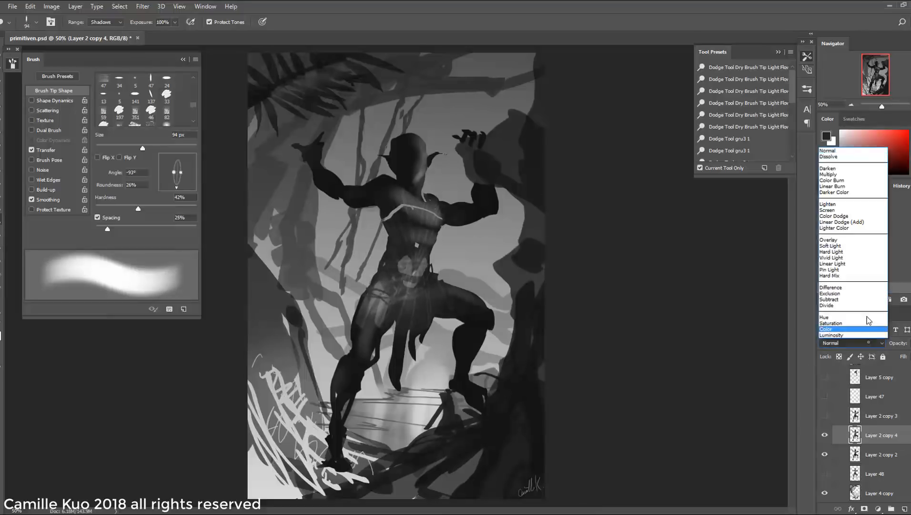
pyautogui.click(853, 217)
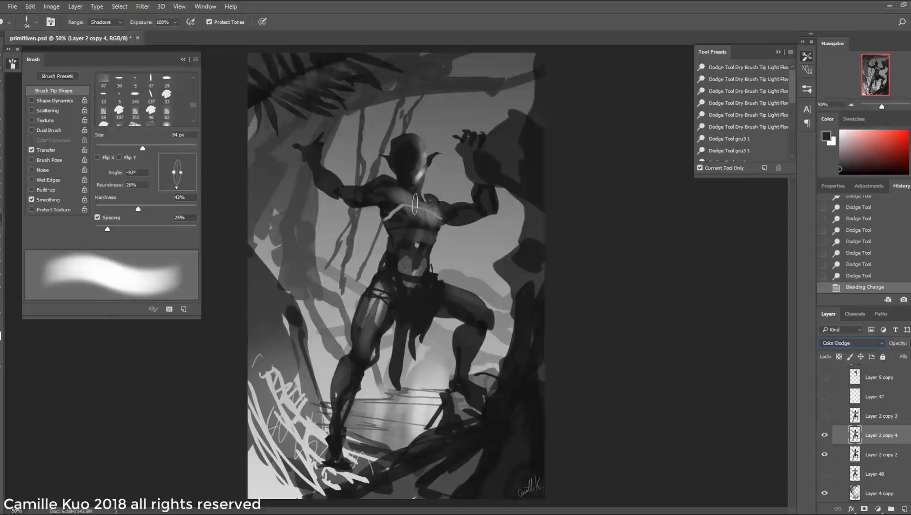
pyautogui.press('Return')
# Step: Change the Dodge range to Highlights and brighten the figure's chest and chin
pyautogui.click(103, 30)
pyautogui.moveTo(410, 205)
pyautogui.mouseDown()
pyautogui.moveTo(398, 200)
pyautogui.moveTo(441, 209)
pyautogui.mouseUp()
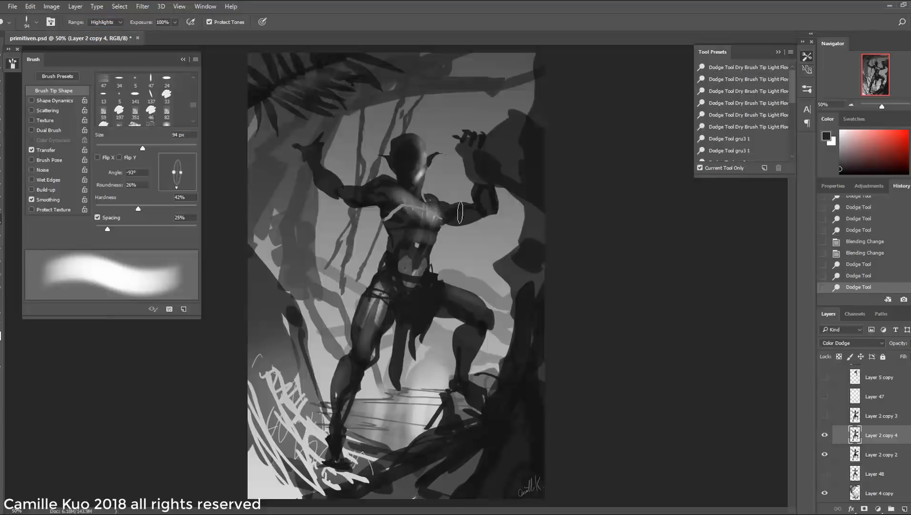
pyautogui.moveTo(426, 177); pyautogui.dragTo(415, 178)
# Step: Move the working layer up the stack and delete it
pyautogui.hotkey('ctrl', ']')
pyautogui.press('Delete')
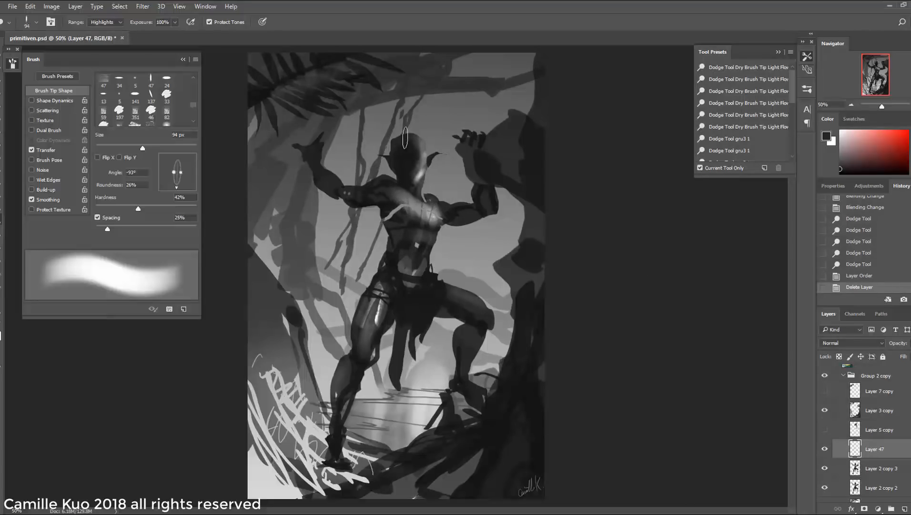
# Step: Paint a tall dark mask shape over the figure's head on Layer 47, adjusting the Brush tip size
pyautogui.moveTo(415, 146)
pyautogui.mouseDown()
pyautogui.moveTo(397, 148)
pyautogui.moveTo(408, 135)
pyautogui.moveTo(398, 144)
pyautogui.moveTo(433, 147)
pyautogui.moveTo(435, 193)
pyautogui.mouseUp()
pyautogui.press('b')
pyautogui.click(427, 158)
pyautogui.moveTo(431, 136); pyautogui.dragTo(413, 132)
pyautogui.rightClick(413, 132)
pyautogui.moveTo(515, 135); pyautogui.dragTo(489, 136)
pyautogui.rightClick(416, 168)
pyautogui.moveTo(492, 172); pyautogui.dragTo(507, 172)
pyautogui.moveTo(390, 160); pyautogui.dragTo(395, 174)
# Step: Change the Dodge range and brighten the lit side of the mask, reducing the tip between strokes
pyautogui.press('o')
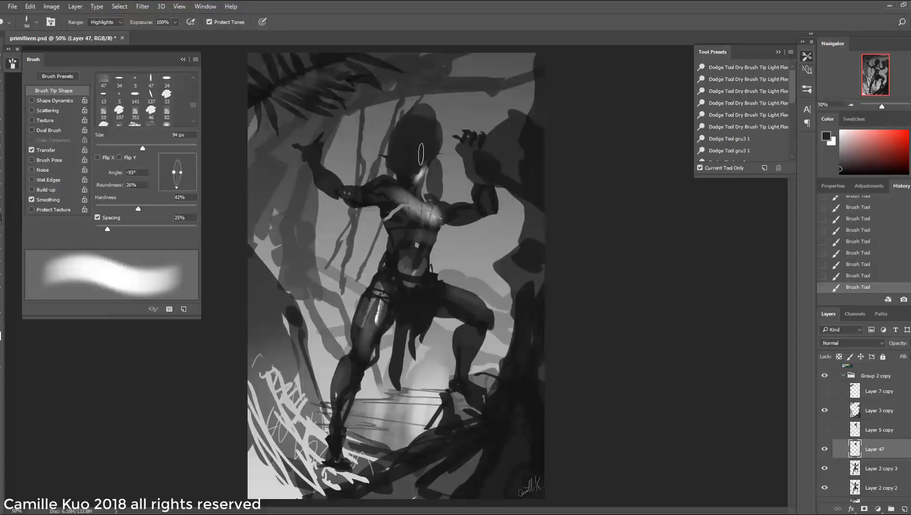
pyautogui.click(119, 23)
pyautogui.click(102, 31)
pyautogui.moveTo(434, 131)
pyautogui.mouseDown()
pyautogui.moveTo(409, 135)
pyautogui.moveTo(430, 167)
pyautogui.mouseUp()
pyautogui.rightClick(434, 146)
pyautogui.moveTo(536, 163); pyautogui.dragTo(516, 164)
pyautogui.moveTo(429, 138); pyautogui.dragTo(418, 166)
pyautogui.moveTo(422, 148)
pyautogui.mouseDown()
pyautogui.moveTo(426, 124)
pyautogui.moveTo(422, 157)
pyautogui.moveTo(419, 128)
pyautogui.moveTo(421, 138)
pyautogui.mouseUp()
# Step: Switch the Dodge range again and add a brighter accent to the middle of the mask
pyautogui.click(119, 22)
pyautogui.click(103, 47)
pyautogui.moveTo(423, 141)
pyautogui.mouseDown()
pyautogui.moveTo(429, 123)
pyautogui.moveTo(411, 148)
pyautogui.mouseUp()
# Step: Try small Brush marks on the mask's forehead, and undo them
pyautogui.press('b')
pyautogui.rightClick(428, 139)
pyautogui.click(413, 140)
pyautogui.hotkey('ctrl', 'z')
pyautogui.keyDown('alt'); pyautogui.click(416, 138); pyautogui.keyUp('alt')
pyautogui.hotkey('ctrl', 'z')
# Step: Reduce the Brush opacity and tip size to 15 px, and paint small dark eye marks on the mask on Layer 47
pyautogui.moveTo(190, 22); pyautogui.dragTo(186, 33)
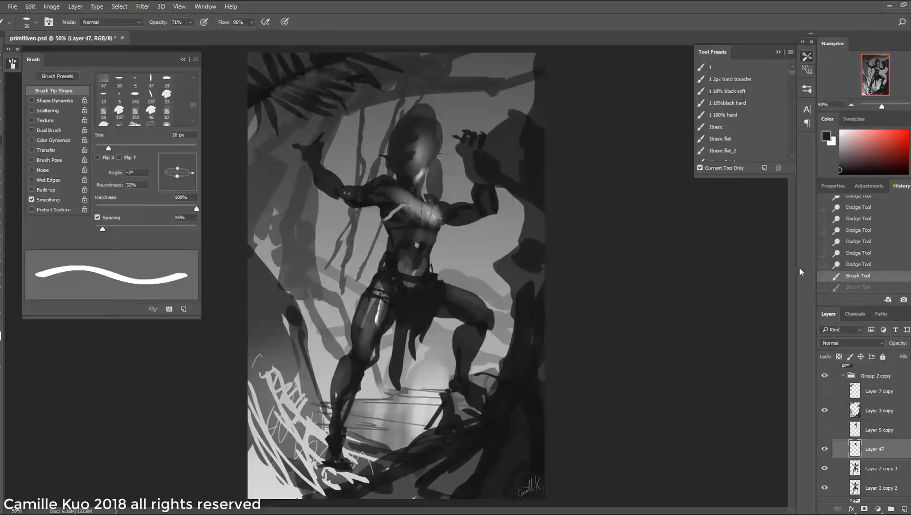
pyautogui.click(385, 139)
pyautogui.press('[')
pyautogui.press('[')
pyautogui.press('[')
pyautogui.rightClick(427, 157)
pyautogui.moveTo(413, 155)
pyautogui.mouseDown()
pyautogui.moveTo(407, 165)
pyautogui.moveTo(432, 147)
pyautogui.mouseUp()
pyautogui.rightClick(452, 155)
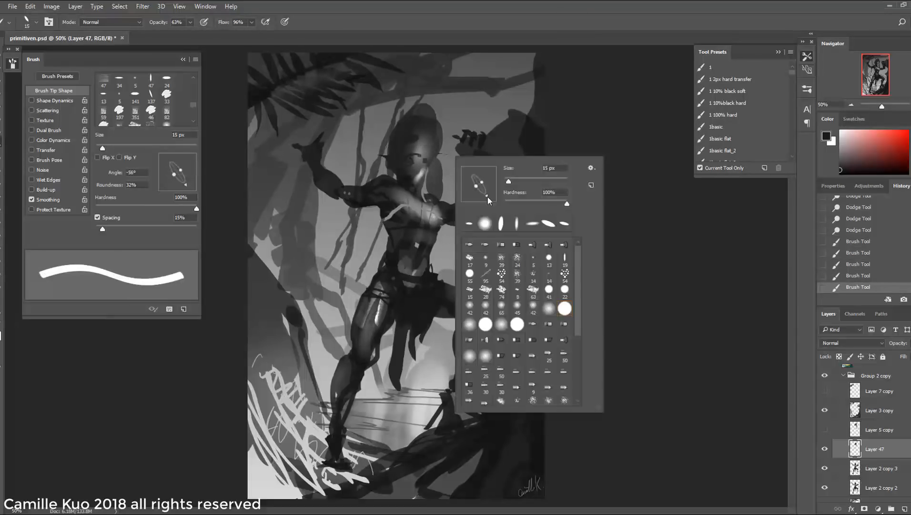
# Step: Undo the latest mask marks, lower the Brush opacity to 37%, and paint softer dark facial marks
pyautogui.moveTo(488, 184); pyautogui.dragTo(484, 192)
pyautogui.moveTo(424, 161); pyautogui.dragTo(425, 171)
pyautogui.hotkey('ctrl', 'alt', 'z')
pyautogui.hotkey('ctrl', 'alt', 'z')
pyautogui.moveTo(190, 23); pyautogui.dragTo(178, 33)
pyautogui.moveTo(421, 152)
pyautogui.mouseDown()
pyautogui.moveTo(432, 147)
pyautogui.moveTo(425, 167)
pyautogui.mouseUp()
pyautogui.moveTo(427, 151); pyautogui.dragTo(433, 156)
# Step: Sample a light gray, set a 12 px tip, and try a thin light stroke on the mask's face
pyautogui.rightClick(434, 164)
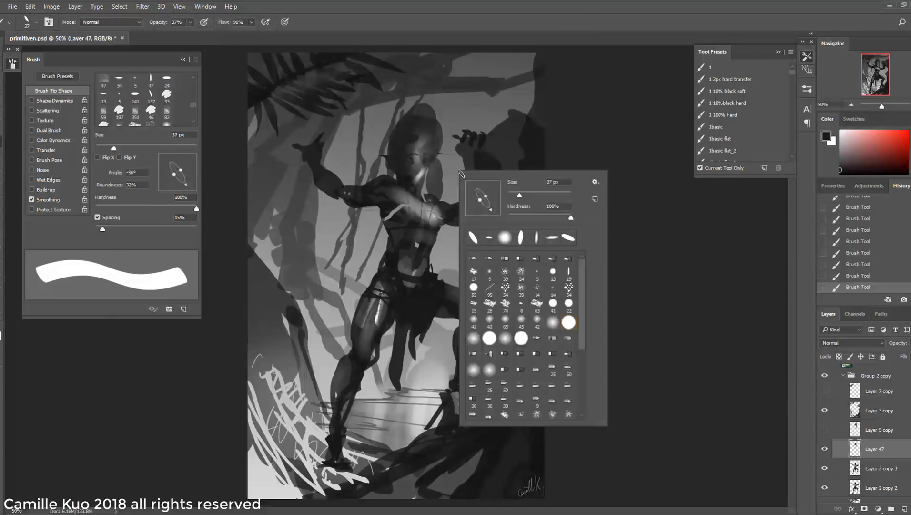
pyautogui.moveTo(518, 195); pyautogui.dragTo(512, 195)
pyautogui.keyDown('alt'); pyautogui.click(420, 177); pyautogui.keyUp('alt')
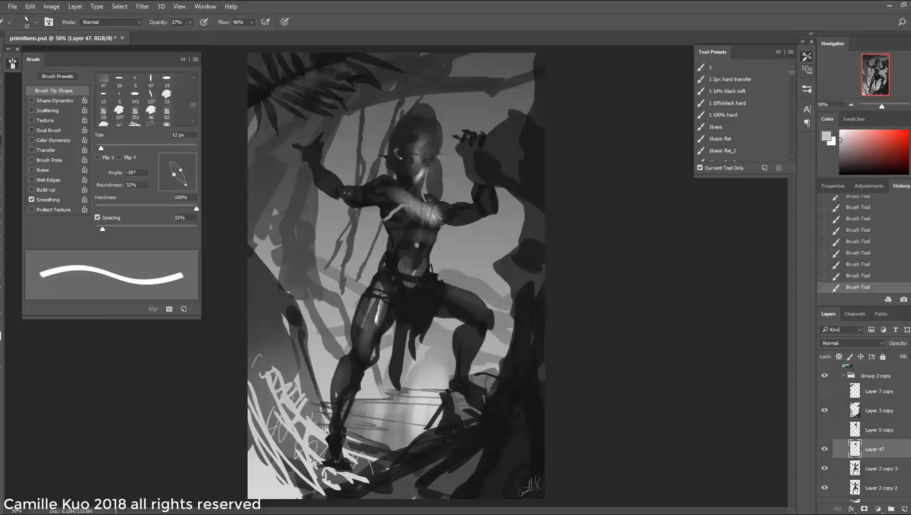
pyautogui.rightClick(434, 155)
pyautogui.moveTo(487, 180); pyautogui.dragTo(491, 180)
pyautogui.moveTo(421, 144); pyautogui.dragTo(413, 150)
pyautogui.hotkey('ctrl', 'z')
# Step: Adjust the Brush tip and paint light accent strokes around the mask's brow and cheek
pyautogui.rightClick(427, 141)
pyautogui.moveTo(482, 159); pyautogui.dragTo(478, 160)
pyautogui.moveTo(417, 136); pyautogui.dragTo(407, 139)
pyautogui.rightClick(445, 156)
pyautogui.rightClick(427, 148)
pyautogui.moveTo(478, 166); pyautogui.dragTo(480, 167)
pyautogui.moveTo(412, 136)
pyautogui.mouseDown()
pyautogui.moveTo(405, 144)
pyautogui.moveTo(416, 143)
pyautogui.moveTo(420, 157)
pyautogui.mouseUp()
# Step: Brighten the mask's chin with the Dodge tool and add a small light Brush stroke there
pyautogui.press('o')
pyautogui.moveTo(422, 172)
pyautogui.mouseDown()
pyautogui.moveTo(429, 179)
pyautogui.moveTo(406, 177)
pyautogui.moveTo(409, 169)
pyautogui.mouseUp()
pyautogui.press('b')
pyautogui.rightClick(417, 171)
pyautogui.hotkey('ctrl', 'z')
pyautogui.moveTo(413, 169); pyautogui.dragTo(411, 175)
# Step: Show Layer 5 copy and Layer 7 copy, and delete the mask on Layer 47
pyautogui.click(824, 449)
pyautogui.click(824, 429)
pyautogui.click(878, 430)
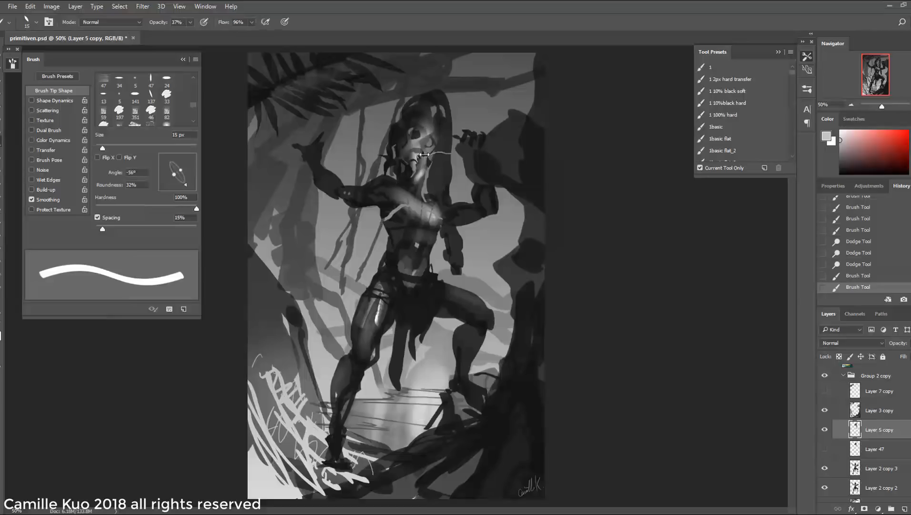
pyautogui.click(825, 391)
pyautogui.click(874, 449)
pyautogui.press('Delete')
# Step: Hide the figure layers in Group 2 copy and stamp the visible background onto a new layer above the group
pyautogui.scroll(3, 882, 426)
pyautogui.click(884, 426)
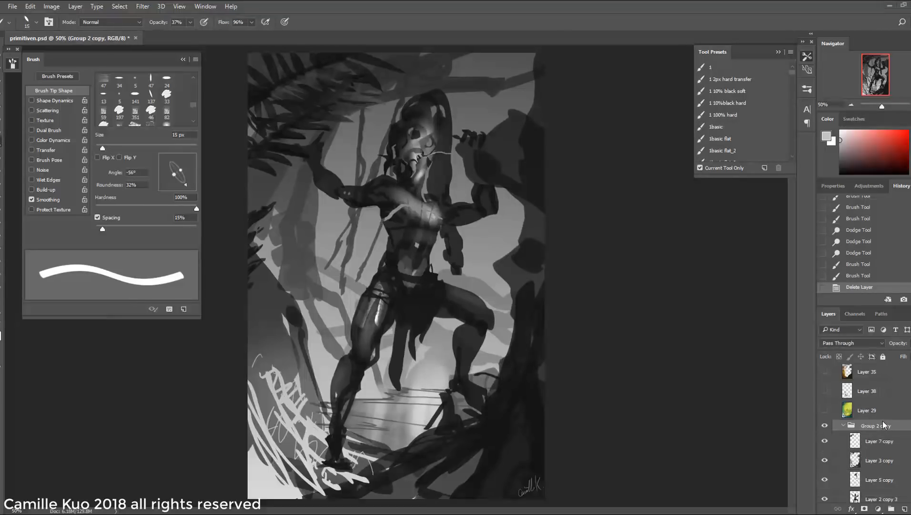
pyautogui.click(823, 441)
pyautogui.click(824, 461)
pyautogui.moveTo(824, 461)
pyautogui.mouseDown()
pyautogui.moveTo(824, 441)
pyautogui.moveTo(825, 477)
pyautogui.mouseUp()
pyautogui.scroll(-4, 824, 443)
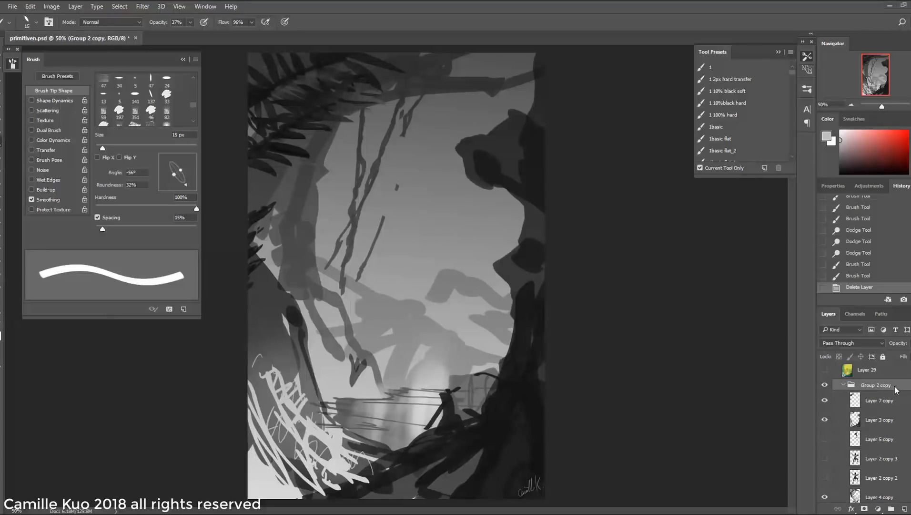
pyautogui.hotkey('ctrl', 'shift', 'alt', 'e')
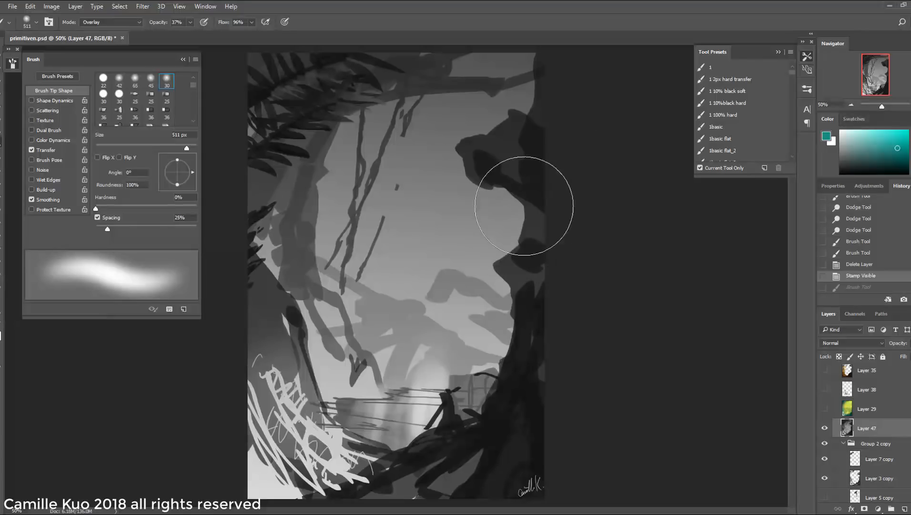
# Step: Tint the background on Layer 47 teal with an enlarged soft Brush in Overlay mode at 37% opacity
pyautogui.press(']')
pyautogui.press(']')
pyautogui.press(']')
pyautogui.press(']')
pyautogui.press(']')
pyautogui.press(']')
pyautogui.press(']')
pyautogui.press(']')
pyautogui.press(']')
pyautogui.press(']')
pyautogui.press(']')
pyautogui.press(']')
pyautogui.press(']')
pyautogui.moveTo(318, 249)
pyautogui.mouseDown()
pyautogui.moveTo(412, 320)
pyautogui.moveTo(445, 429)
pyautogui.moveTo(470, 86)
pyautogui.moveTo(350, 356)
pyautogui.moveTo(315, 362)
pyautogui.moveTo(394, 282)
pyautogui.mouseUp()
pyautogui.moveTo(439, 425)
pyautogui.mouseDown()
pyautogui.moveTo(471, 305)
pyautogui.moveTo(423, 277)
pyautogui.moveTo(466, 289)
pyautogui.mouseUp()
# Step: Reduce the soft tip to 495 px and add teal Overlay color to the left bank and foreground roots
pyautogui.press('[')
pyautogui.press('[')
pyautogui.press('[')
pyautogui.press('[')
pyautogui.press('[')
pyautogui.press('[')
pyautogui.press('[')
pyautogui.press('[')
pyautogui.press('[')
pyautogui.press('[')
pyautogui.press('[')
pyautogui.press('[')
pyautogui.press('[')
pyautogui.moveTo(266, 311)
pyautogui.mouseDown()
pyautogui.moveTo(277, 461)
pyautogui.moveTo(264, 459)
pyautogui.mouseUp()
pyautogui.moveTo(399, 484); pyautogui.dragTo(412, 473)
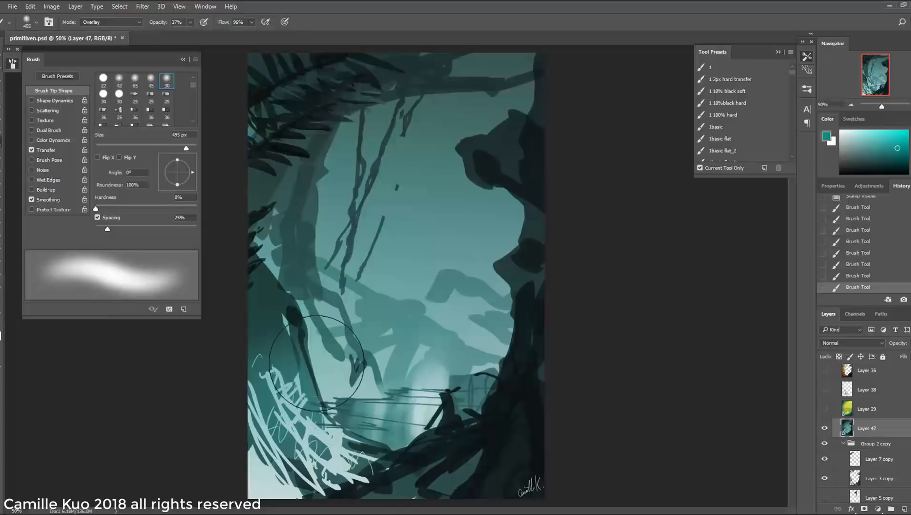
# Step: Build up more teal Overlay color over the left cliff, the misty water and the base of the right tree
pyautogui.moveTo(268, 244)
pyautogui.mouseDown()
pyautogui.moveTo(286, 50)
pyautogui.moveTo(574, 142)
pyautogui.moveTo(229, 240)
pyautogui.moveTo(285, 332)
pyautogui.mouseUp()
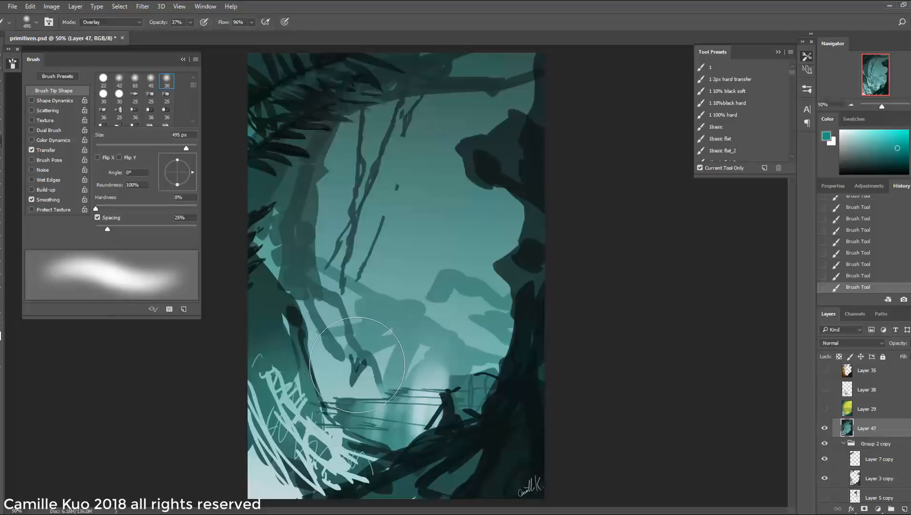
pyautogui.moveTo(376, 383); pyautogui.dragTo(368, 378)
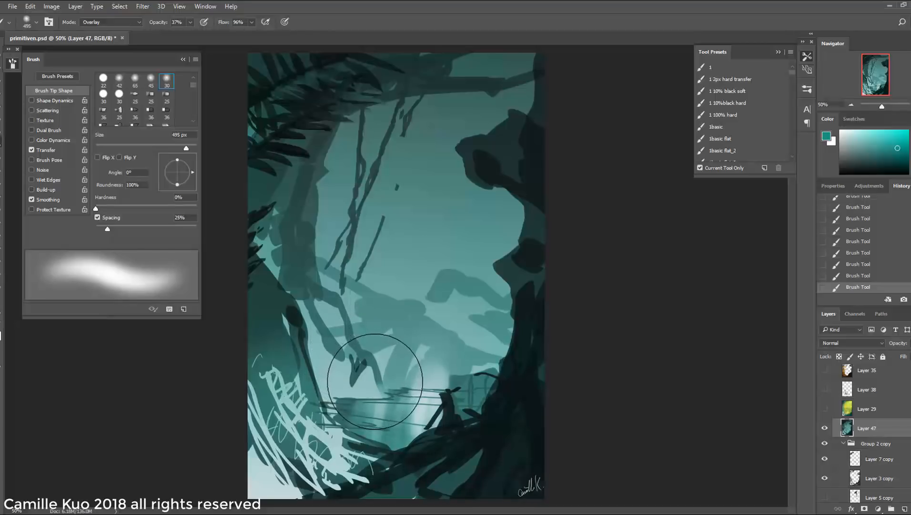
pyautogui.moveTo(443, 376)
pyautogui.mouseDown()
pyautogui.moveTo(496, 392)
pyautogui.moveTo(503, 410)
pyautogui.mouseUp()
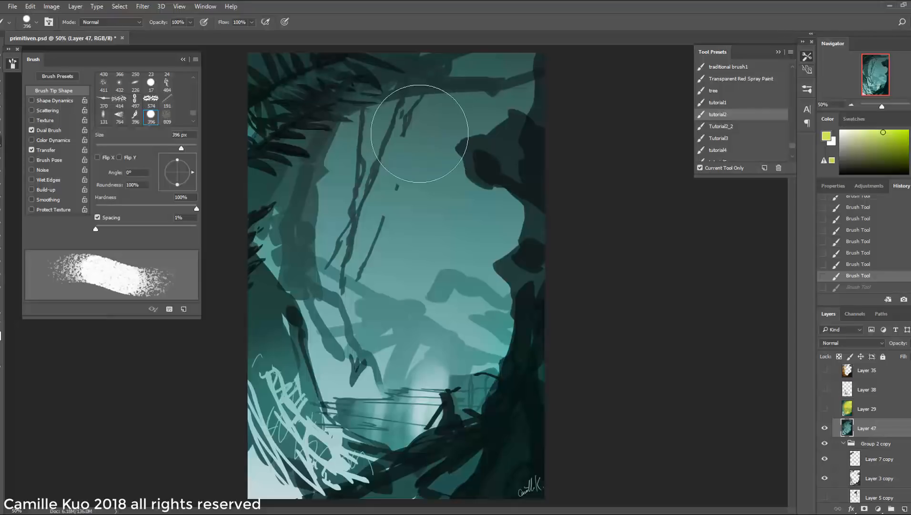
# Step: Cover the upper and middle background with speckled yellow-green foliage using the tutorial2 Brush preset at 396 px
pyautogui.moveTo(400, 102)
pyautogui.mouseDown()
pyautogui.moveTo(481, 110)
pyautogui.moveTo(443, 200)
pyautogui.mouseUp()
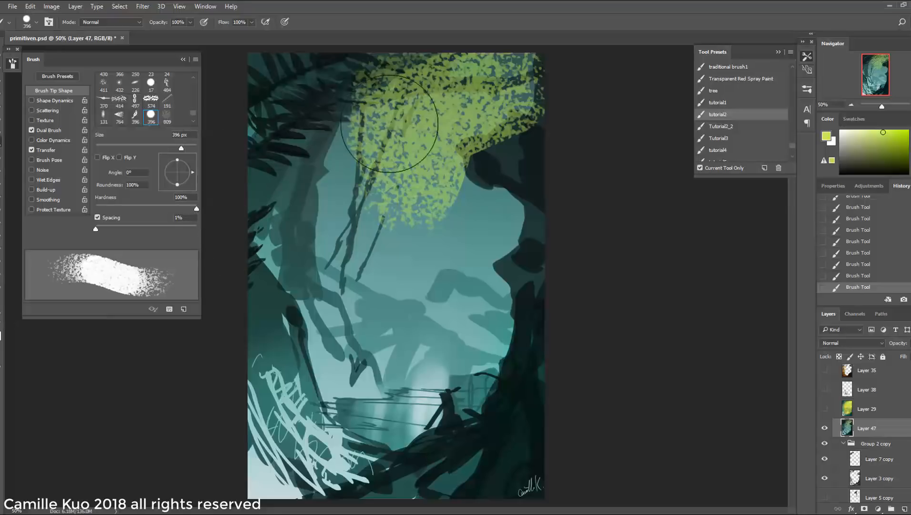
pyautogui.moveTo(429, 153)
pyautogui.mouseDown()
pyautogui.moveTo(443, 133)
pyautogui.moveTo(478, 159)
pyautogui.moveTo(499, 204)
pyautogui.moveTo(446, 244)
pyautogui.moveTo(309, 189)
pyautogui.moveTo(350, 285)
pyautogui.moveTo(435, 325)
pyautogui.moveTo(363, 119)
pyautogui.moveTo(488, 159)
pyautogui.moveTo(464, 295)
pyautogui.moveTo(392, 311)
pyautogui.moveTo(421, 326)
pyautogui.moveTo(484, 179)
pyautogui.moveTo(379, 130)
pyautogui.moveTo(418, 208)
pyautogui.mouseUp()
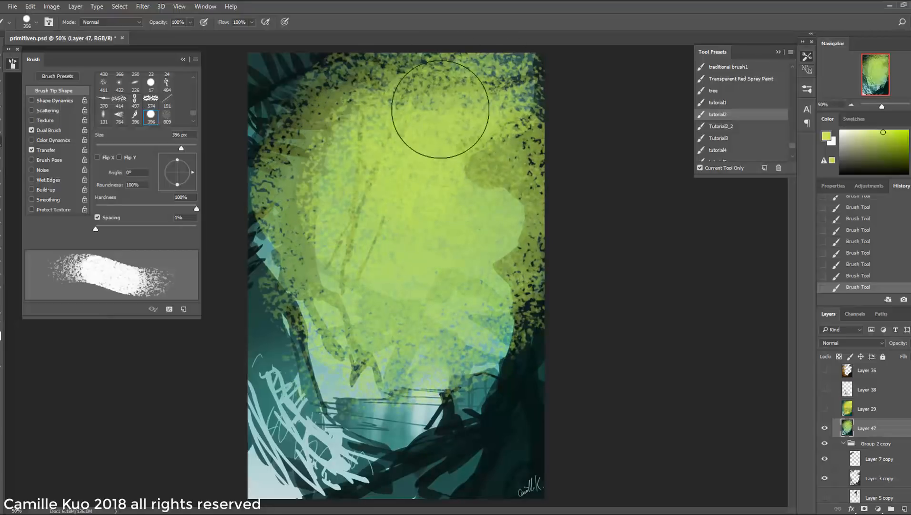
pyautogui.hotkey('ctrl', 'z')
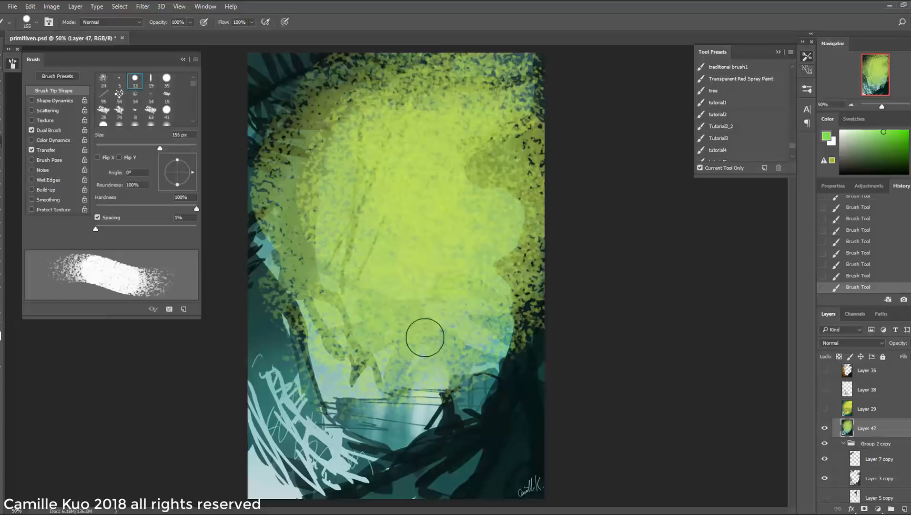
# Step: Paint a green band across the middle distance and add ochre-brown strokes over and below it with a 62 px tip
pyautogui.moveTo(425, 337)
pyautogui.mouseDown()
pyautogui.moveTo(453, 308)
pyautogui.moveTo(411, 345)
pyautogui.mouseUp()
pyautogui.click(885, 143)
pyautogui.moveTo(373, 318)
pyautogui.mouseDown()
pyautogui.moveTo(409, 362)
pyautogui.moveTo(474, 368)
pyautogui.mouseUp()
pyautogui.click(841, 276)
pyautogui.moveTo(412, 316); pyautogui.dragTo(429, 320)
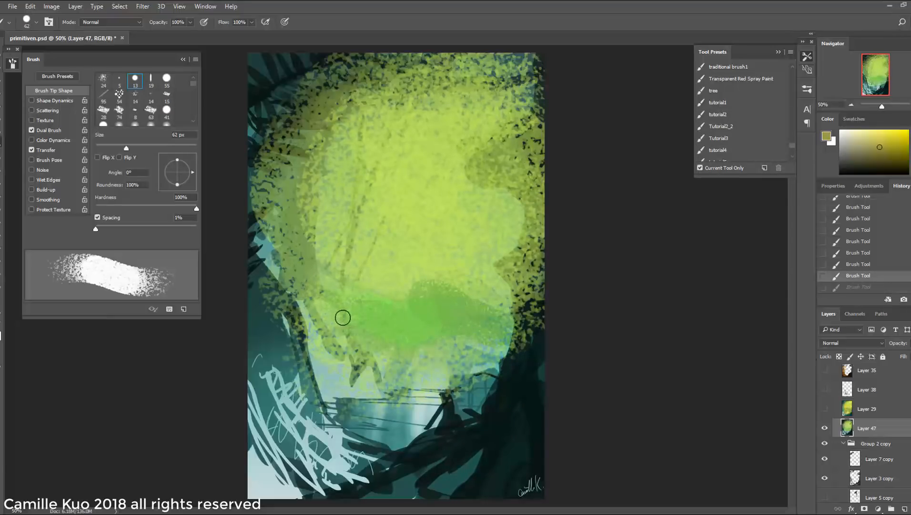
pyautogui.moveTo(340, 315); pyautogui.dragTo(334, 313)
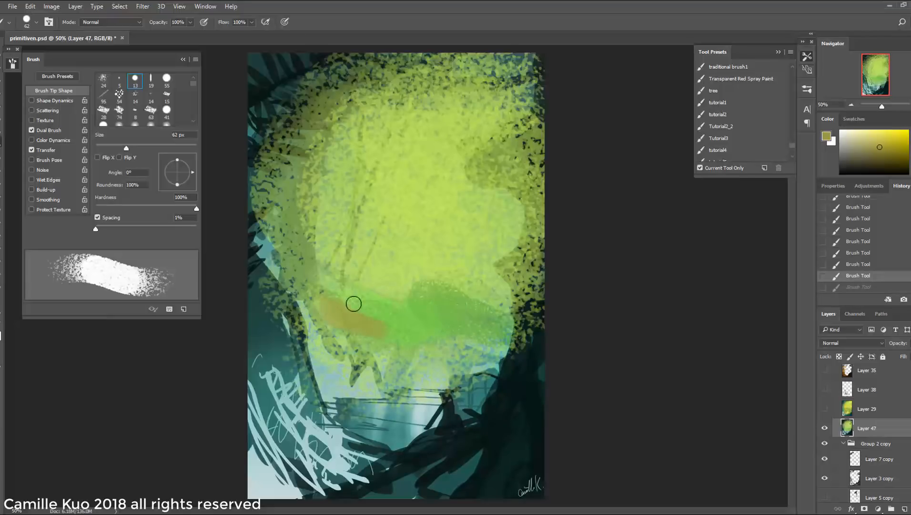
pyautogui.moveTo(461, 302)
pyautogui.mouseDown()
pyautogui.moveTo(469, 309)
pyautogui.moveTo(421, 373)
pyautogui.mouseUp()
# Step: Switch to the tutorial5 Brush preset, sample the ochre, and paint solid flat strokes along and below the lower brown band
pyautogui.click(729, 150)
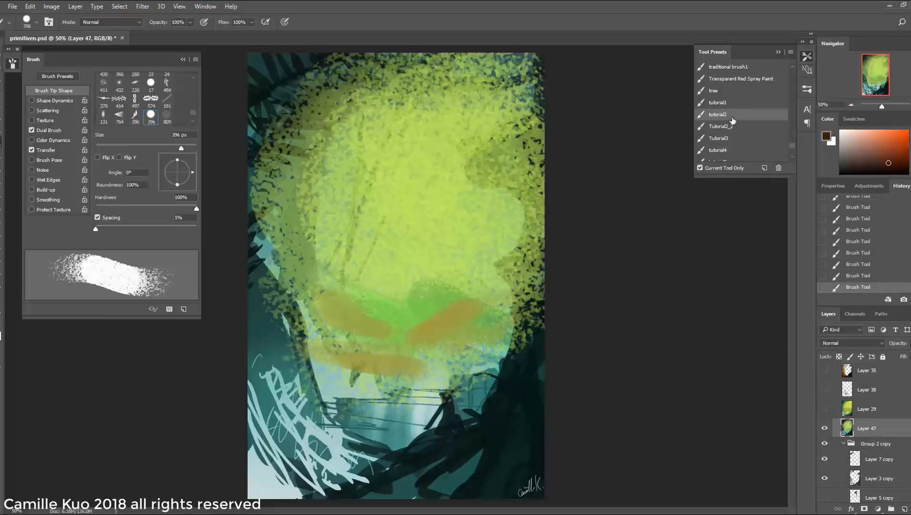
pyautogui.scroll(-1, 792, 162)
pyautogui.click(729, 154)
pyautogui.click(729, 142)
pyautogui.click(729, 154)
pyautogui.rightClick(418, 309)
pyautogui.moveTo(437, 298); pyautogui.dragTo(459, 296)
pyautogui.keyDown('alt'); pyautogui.click(382, 364); pyautogui.keyUp('alt')
pyautogui.moveTo(350, 363); pyautogui.dragTo(422, 370)
pyautogui.rightClick(422, 370)
pyautogui.moveTo(460, 295); pyautogui.dragTo(464, 287)
pyautogui.moveTo(336, 383); pyautogui.dragTo(412, 387)
# Step: Enlarge the tip, sample the yellow-green, and paint broad strokes over the central glow and the water area
pyautogui.rightClick(448, 363)
pyautogui.moveTo(515, 285); pyautogui.dragTo(540, 285)
pyautogui.keyDown('alt'); pyautogui.click(394, 277); pyautogui.keyUp('alt')
pyautogui.moveTo(393, 277)
pyautogui.mouseDown()
pyautogui.moveTo(433, 177)
pyautogui.moveTo(479, 271)
pyautogui.mouseUp()
pyautogui.moveTo(345, 382)
pyautogui.mouseDown()
pyautogui.moveTo(440, 393)
pyautogui.moveTo(418, 383)
pyautogui.moveTo(467, 385)
pyautogui.moveTo(329, 407)
pyautogui.mouseUp()
pyautogui.moveTo(417, 420)
pyautogui.mouseDown()
pyautogui.moveTo(350, 412)
pyautogui.moveTo(434, 385)
pyautogui.moveTo(390, 403)
pyautogui.mouseUp()
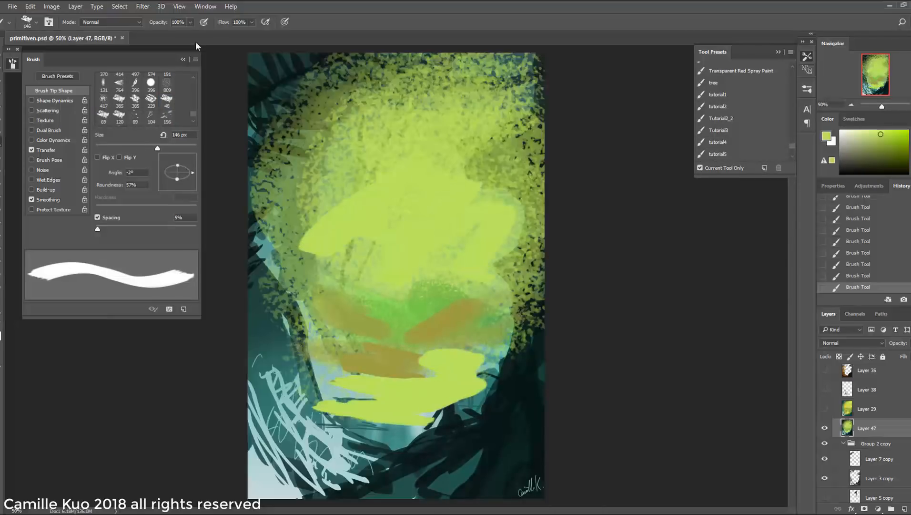
pyautogui.moveTo(325, 382); pyautogui.dragTo(369, 396)
# Step: Switch to the tutorial5_2 Brush preset with pen-pressure Transfer, and blend muted green strokes into the lower edge of the water area
pyautogui.click(46, 150)
pyautogui.scroll(-1, 789, 144)
pyautogui.click(784, 154)
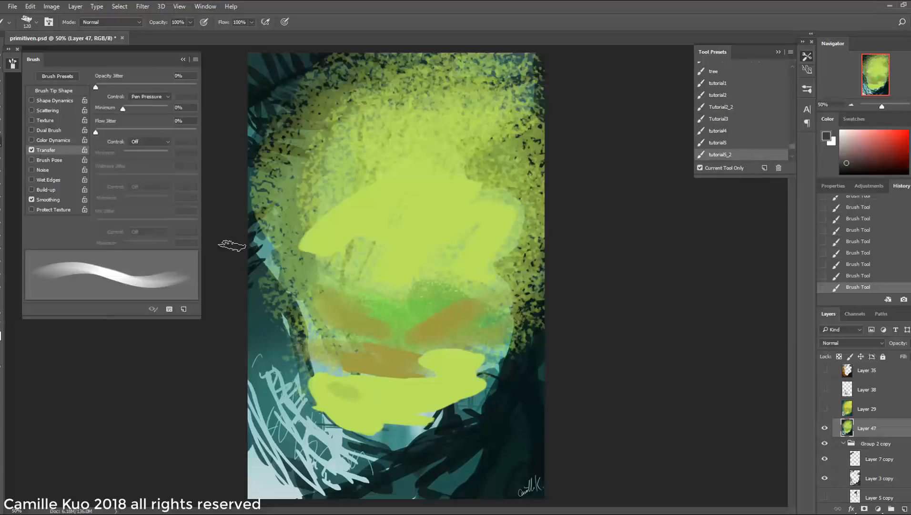
pyautogui.moveTo(330, 385); pyautogui.dragTo(370, 427)
pyautogui.moveTo(336, 405)
pyautogui.mouseDown()
pyautogui.moveTo(400, 431)
pyautogui.moveTo(439, 422)
pyautogui.mouseUp()
pyautogui.keyDown('alt'); pyautogui.click(427, 371); pyautogui.keyUp('alt')
pyautogui.moveTo(350, 424); pyautogui.dragTo(436, 436)
# Step: Sample nearby greens and browns and blend horizontal strokes along the brown bank above the water
pyautogui.moveTo(360, 359)
pyautogui.mouseDown()
pyautogui.moveTo(461, 342)
pyautogui.moveTo(421, 373)
pyautogui.mouseUp()
pyautogui.keyDown('alt'); pyautogui.click(398, 336); pyautogui.keyUp('alt')
pyautogui.rightClick(463, 310)
pyautogui.click(489, 325)
pyautogui.keyDown('alt'); pyautogui.click(441, 321); pyautogui.keyUp('alt')
pyautogui.keyDown('alt'); pyautogui.click(405, 358); pyautogui.keyUp('alt')
pyautogui.moveTo(391, 345); pyautogui.dragTo(522, 353)
# Step: Sample the green and yellow tones and soften the upper edge of the middle-distance band
pyautogui.keyDown('alt'); pyautogui.click(419, 331); pyautogui.keyUp('alt')
pyautogui.moveTo(329, 281); pyautogui.dragTo(420, 309)
pyautogui.keyDown('alt'); pyautogui.click(415, 244); pyautogui.keyUp('alt')
pyautogui.moveTo(453, 273); pyautogui.dragTo(510, 288)
pyautogui.moveTo(352, 244); pyautogui.dragTo(337, 256)
# Step: Pick a new color and resize the tip, then repaint the lower part of the central glow after undoing the first strokes
pyautogui.click(878, 135)
pyautogui.rightClick(441, 250)
pyautogui.click(520, 272)
pyautogui.moveTo(381, 221); pyautogui.dragTo(438, 284)
pyautogui.hotkey('ctrl', 'alt', 'z')
pyautogui.hotkey('ctrl', 'alt', 'z')
pyautogui.moveTo(364, 266); pyautogui.dragTo(406, 285)
# Step: Enlarge the brush tip and blend warm yellow strokes across the upper part of the central glow
pyautogui.rightClick(392, 220)
pyautogui.click(480, 242)
pyautogui.moveTo(318, 164); pyautogui.dragTo(348, 193)
pyautogui.moveTo(405, 138); pyautogui.dragTo(493, 176)
# Step: Sample yellow-green tones from the glow, resize the tip and smooth the glow's upper area and side edges
pyautogui.keyDown('alt'); pyautogui.click(425, 171); pyautogui.keyUp('alt')
pyautogui.keyDown('alt'); pyautogui.click(455, 238); pyautogui.keyUp('alt')
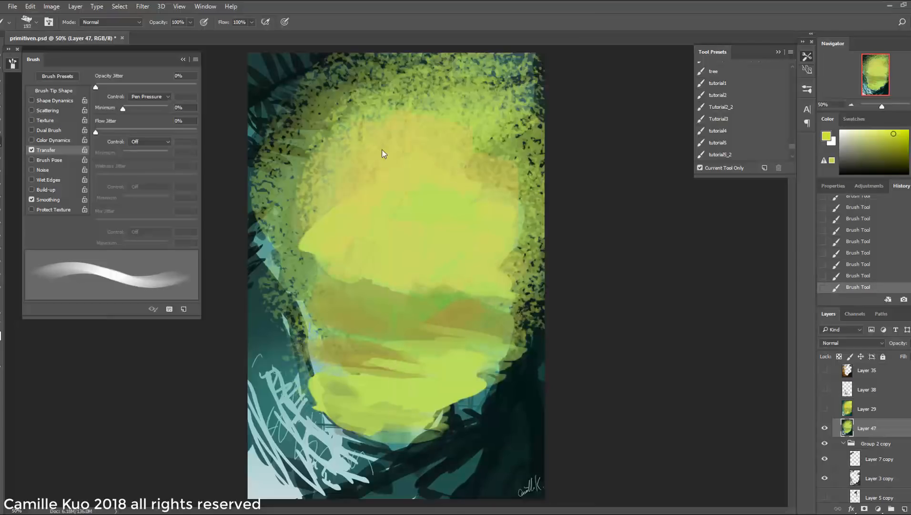
pyautogui.moveTo(344, 123); pyautogui.dragTo(295, 177)
pyautogui.rightClick(441, 173)
pyautogui.click(542, 176)
pyautogui.moveTo(335, 145); pyautogui.dragTo(378, 89)
pyautogui.moveTo(502, 120); pyautogui.dragTo(513, 176)
# Step: Brighten the lower water area, resize the tip, and add a light reflection with the brush in Overlay mode, stepping back one trial stroke
pyautogui.moveTo(369, 396); pyautogui.dragTo(461, 401)
pyautogui.rightClick(500, 282)
pyautogui.click(573, 285)
pyautogui.click(101, 22)
pyautogui.click(101, 176)
pyautogui.moveTo(446, 348); pyautogui.dragTo(432, 397)
pyautogui.click(856, 267)
pyautogui.moveTo(371, 383); pyautogui.dragTo(468, 388)
# Step: Set the brush to Linear Dodge (Add), reduce the tip to 20 px and paint bright light streaks on the water
pyautogui.rightClick(468, 388)
pyautogui.click(526, 391)
pyautogui.click(114, 22)
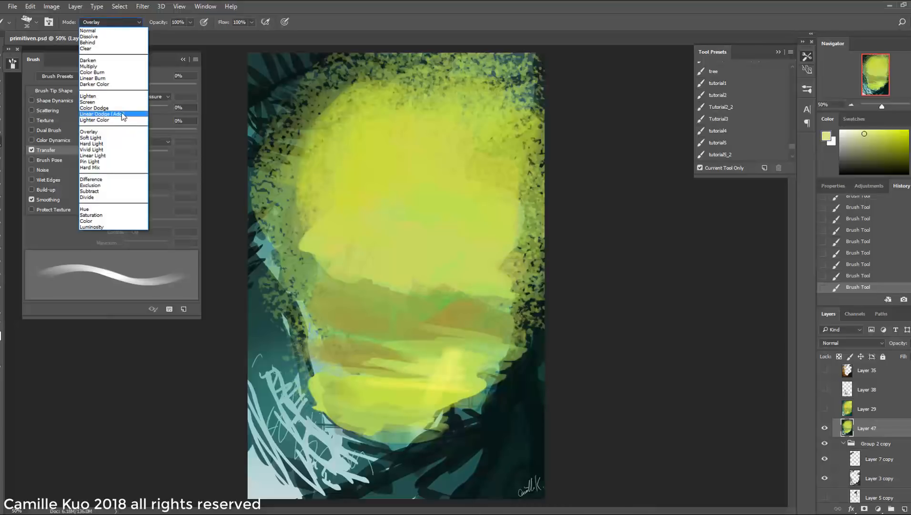
pyautogui.click(124, 115)
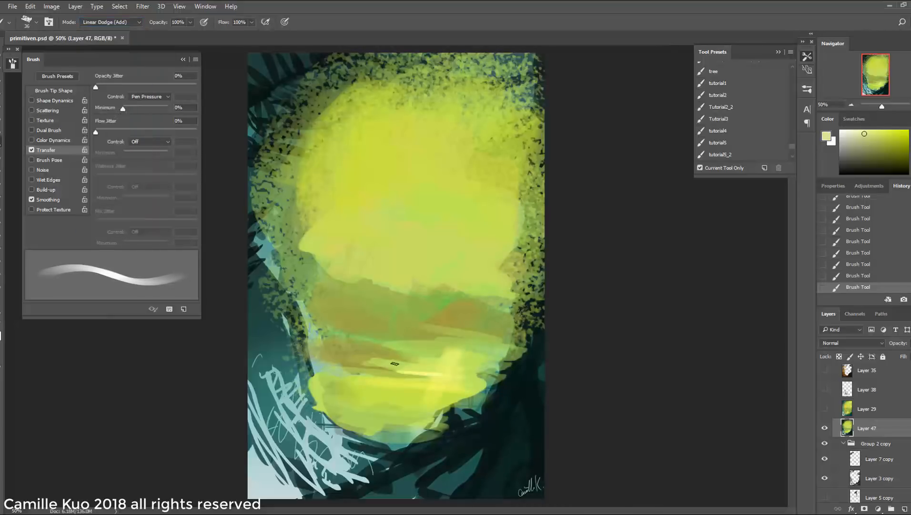
pyautogui.rightClick(500, 327)
pyautogui.click(577, 285)
pyautogui.click(458, 393)
pyautogui.moveTo(428, 384)
pyautogui.mouseDown()
pyautogui.moveTo(424, 397)
pyautogui.moveTo(409, 399)
pyautogui.mouseUp()
pyautogui.rightClick(500, 382)
pyautogui.click(547, 285)
pyautogui.moveTo(372, 383); pyautogui.dragTo(464, 390)
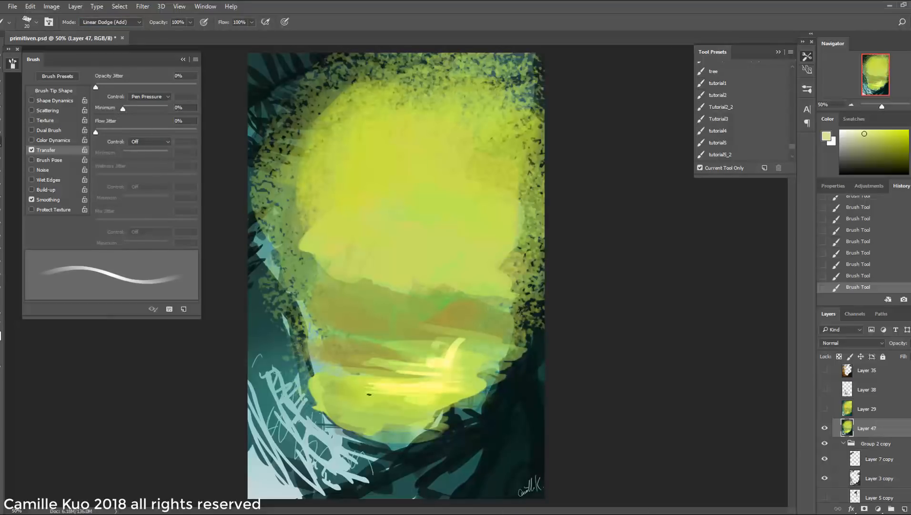
# Step: Choose the soft round tip at 291 px, undo the latest strokes and set the brush mode to Color Dodge
pyautogui.rightClick(481, 272)
pyautogui.click(498, 340)
pyautogui.hotkey('ctrl', 'alt', 'z')
pyautogui.hotkey('ctrl', 'alt', 'z')
pyautogui.hotkey('ctrl', 'alt', 'z')
pyautogui.click(110, 22)
pyautogui.click(111, 107)
# Step: Brush a soft Color Dodge glow across the sky just above the hills
pyautogui.moveTo(355, 269); pyautogui.dragTo(507, 276)
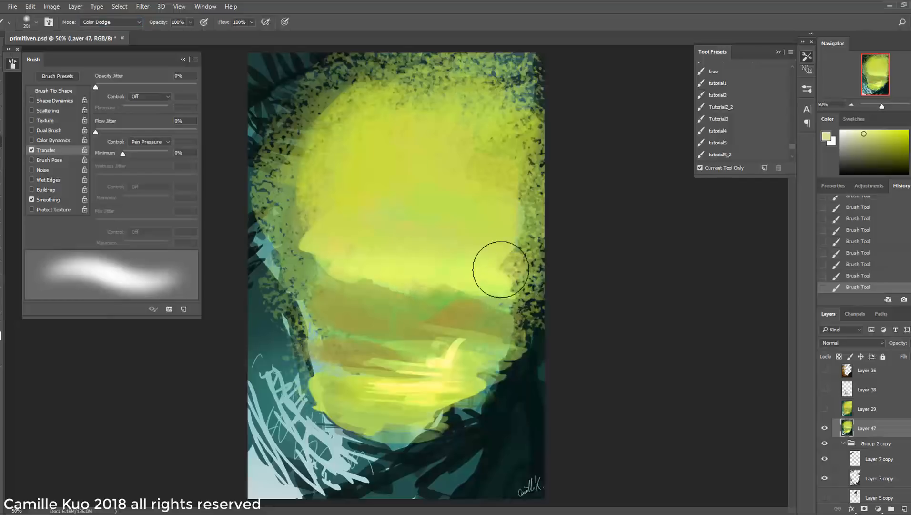
pyautogui.moveTo(335, 247); pyautogui.dragTo(506, 250)
pyautogui.moveTo(390, 239)
pyautogui.mouseDown()
pyautogui.moveTo(413, 223)
pyautogui.moveTo(516, 249)
pyautogui.mouseUp()
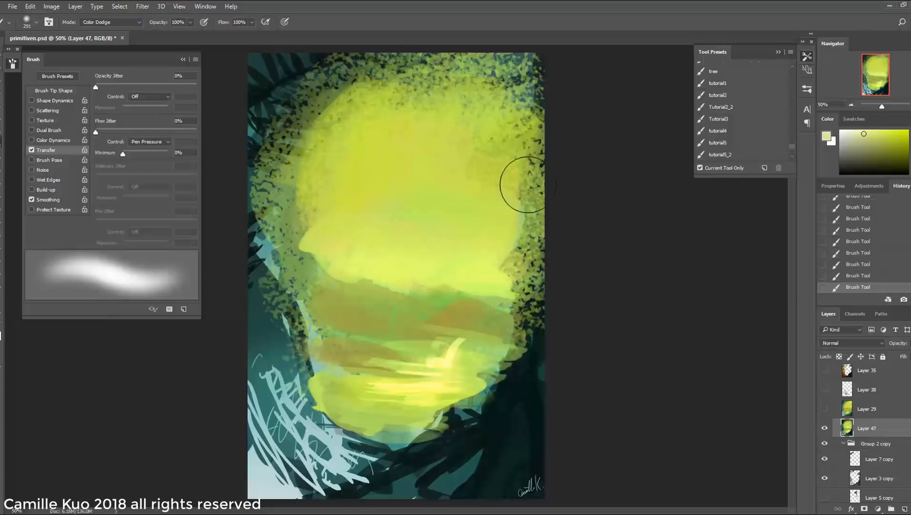
pyautogui.click(132, 21)
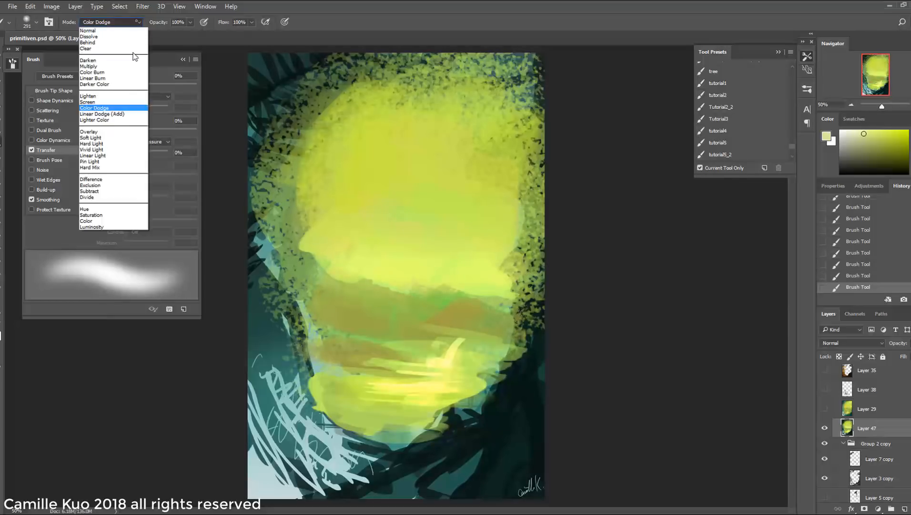
pyautogui.click(406, 33)
pyautogui.moveTo(383, 292); pyautogui.dragTo(416, 295)
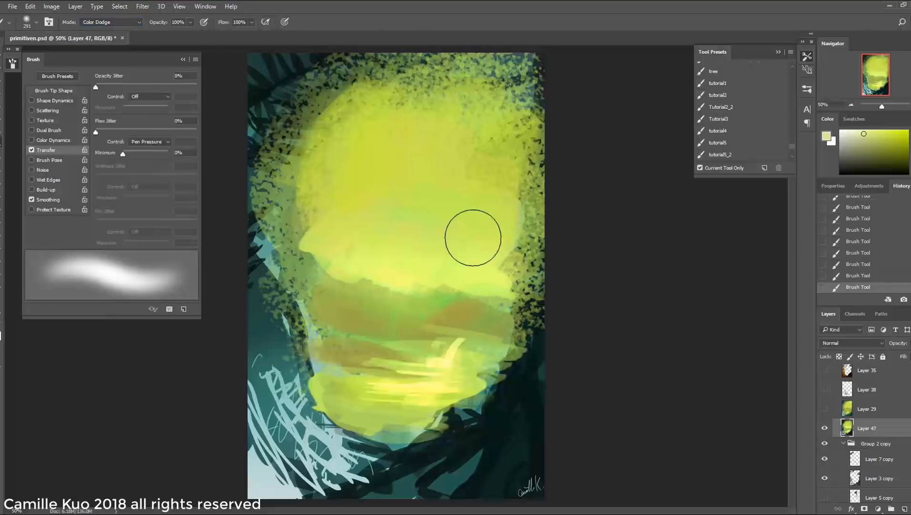
# Step: Sample a hill green and choose the 112 px curved grass-blade brush tip
pyautogui.keyDown('alt'); pyautogui.click(443, 299); pyautogui.keyUp('alt')
pyautogui.click(36, 23)
pyautogui.moveTo(114, 191); pyautogui.dragTo(114, 149)
pyautogui.click(34, 23)
pyautogui.click(36, 24)
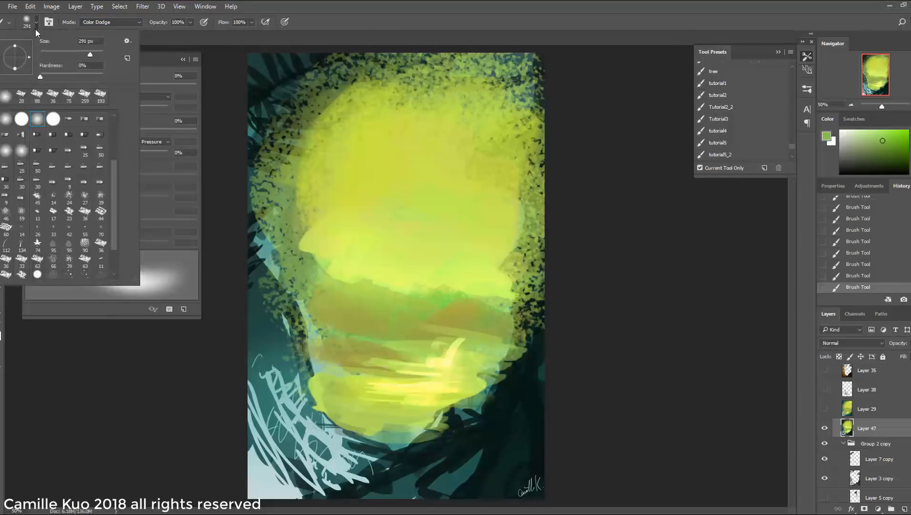
pyautogui.click(6, 246)
pyautogui.click(303, 34)
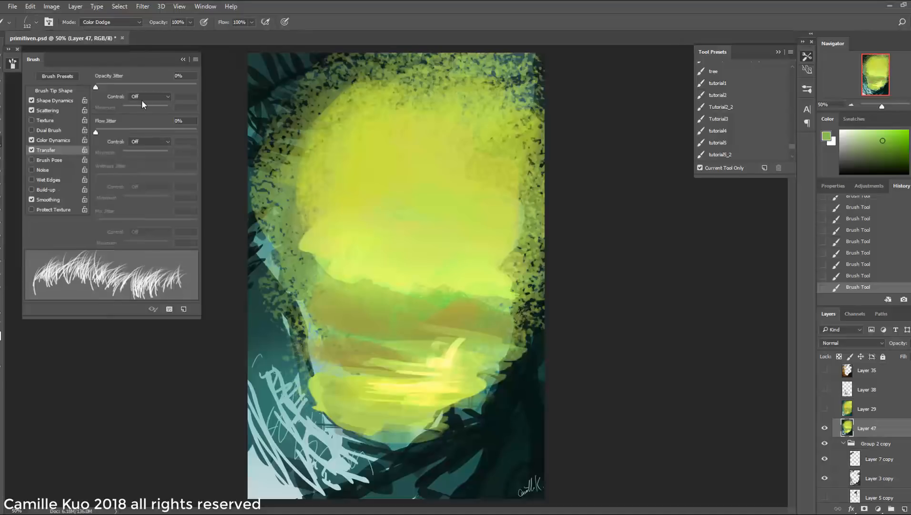
# Step: Increase the grass tip's angle jitter and spacing, and set its scatter to 172%
pyautogui.click(53, 100)
pyautogui.moveTo(135, 162); pyautogui.dragTo(167, 162)
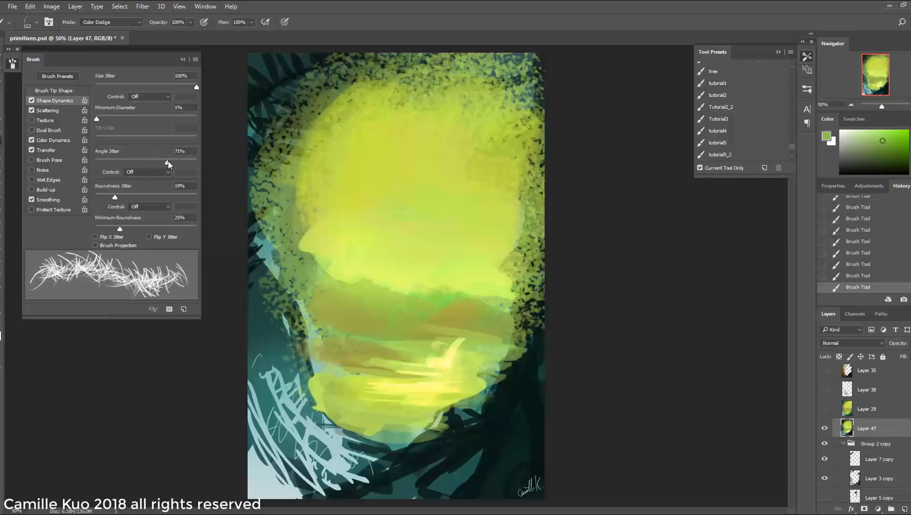
pyautogui.click(54, 90)
pyautogui.click(126, 228)
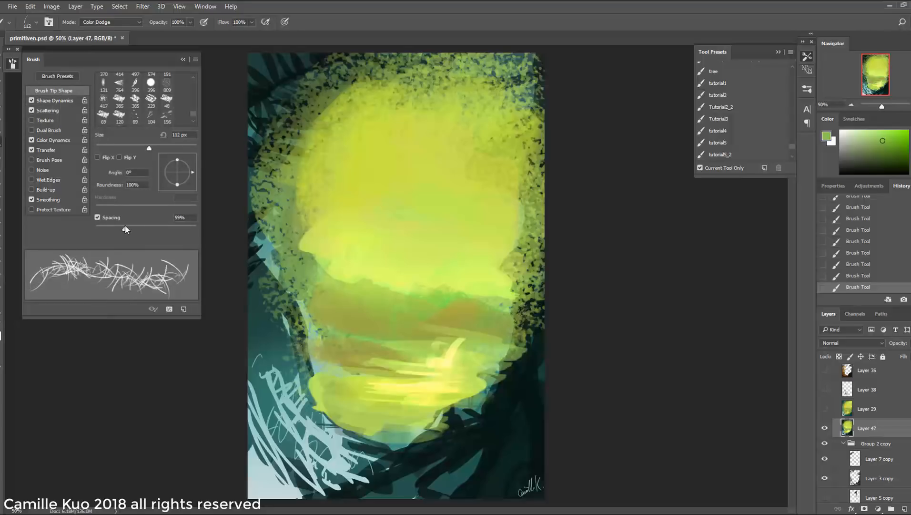
pyautogui.moveTo(125, 227); pyautogui.dragTo(136, 229)
pyautogui.click(55, 101)
pyautogui.moveTo(168, 161); pyautogui.dragTo(176, 161)
pyautogui.click(47, 111)
pyautogui.moveTo(110, 88)
pyautogui.mouseDown()
pyautogui.moveTo(123, 87)
pyautogui.moveTo(113, 88)
pyautogui.mouseUp()
# Step: Undo the trial grass stroke and set the tip to 152 px in Normal mode with a yellow-green color
pyautogui.rightClick(511, 305)
pyautogui.moveTo(596, 285); pyautogui.dragTo(610, 285)
pyautogui.hotkey('ctrl', 'z')
pyautogui.rightClick(465, 305)
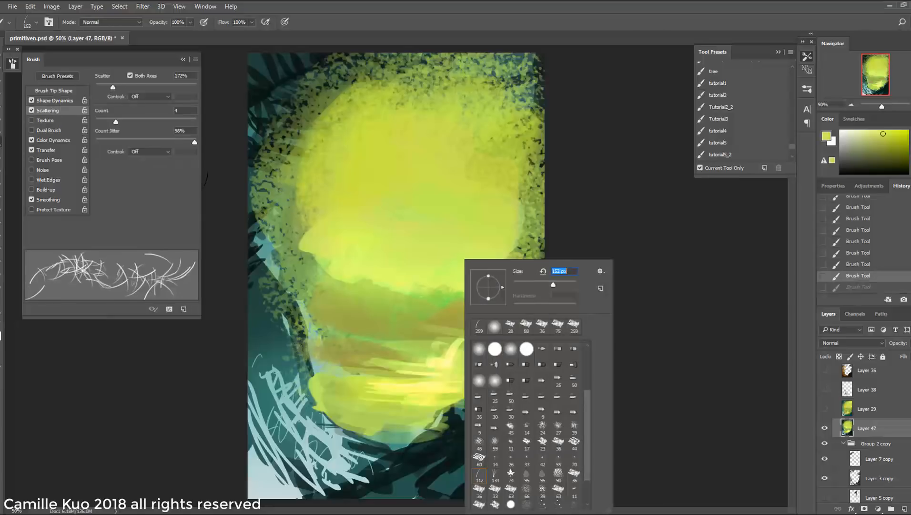
pyautogui.click(205, 180)
# Step: Set the opacity jitter control to Pen Pressure and paint scattered grass-blade strokes around the foliage rim of the glow
pyautogui.moveTo(516, 266); pyautogui.dragTo(529, 210)
pyautogui.click(46, 150)
pyautogui.click(144, 97)
pyautogui.click(155, 117)
pyautogui.moveTo(327, 110)
pyautogui.mouseDown()
pyautogui.moveTo(377, 88)
pyautogui.moveTo(286, 176)
pyautogui.moveTo(314, 320)
pyautogui.mouseUp()
pyautogui.moveTo(328, 99); pyautogui.dragTo(417, 56)
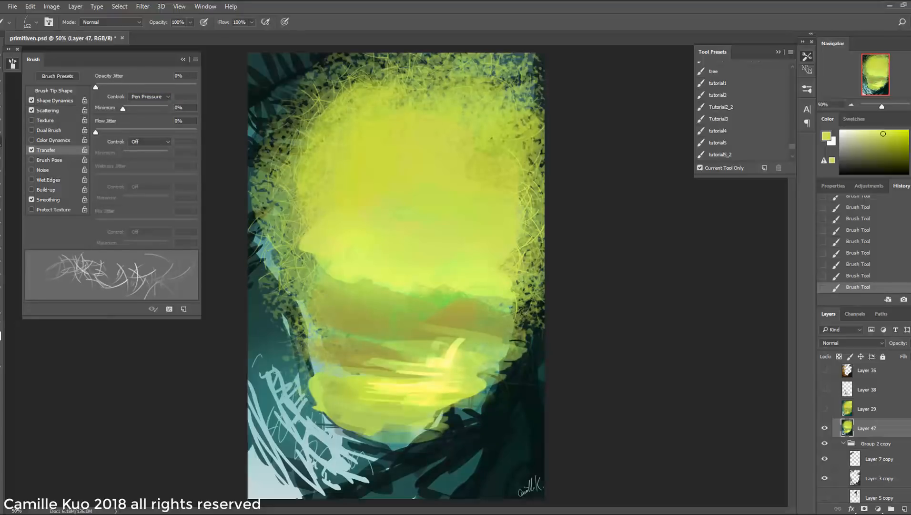
pyautogui.moveTo(498, 393); pyautogui.dragTo(522, 329)
pyautogui.moveTo(281, 315); pyautogui.dragTo(269, 282)
pyautogui.moveTo(298, 110); pyautogui.dragTo(272, 145)
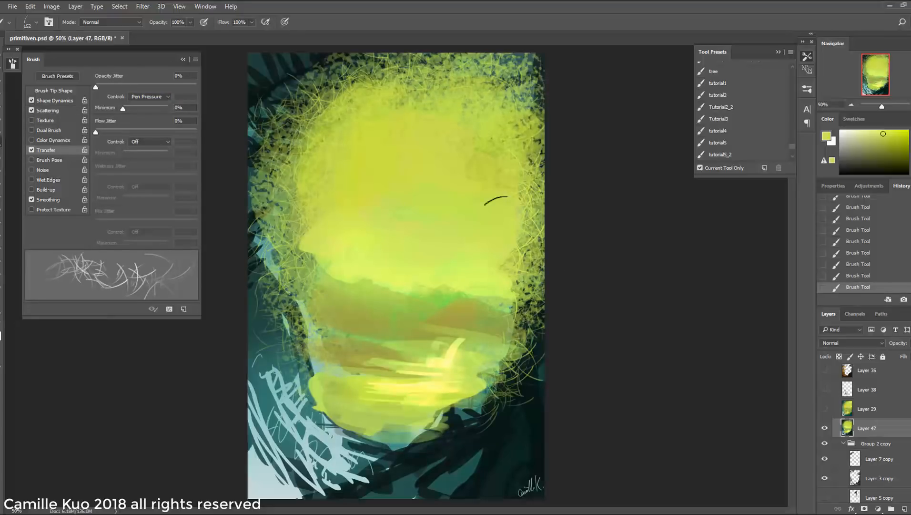
# Step: Switch to the 306 px soft round tip in Overlay mode, sample teal tones and tint the dark upper corner beside the foliage
pyautogui.rightClick(490, 200)
pyautogui.scroll(3, 524, 381)
pyautogui.click(489, 394)
pyautogui.click(544, 252)
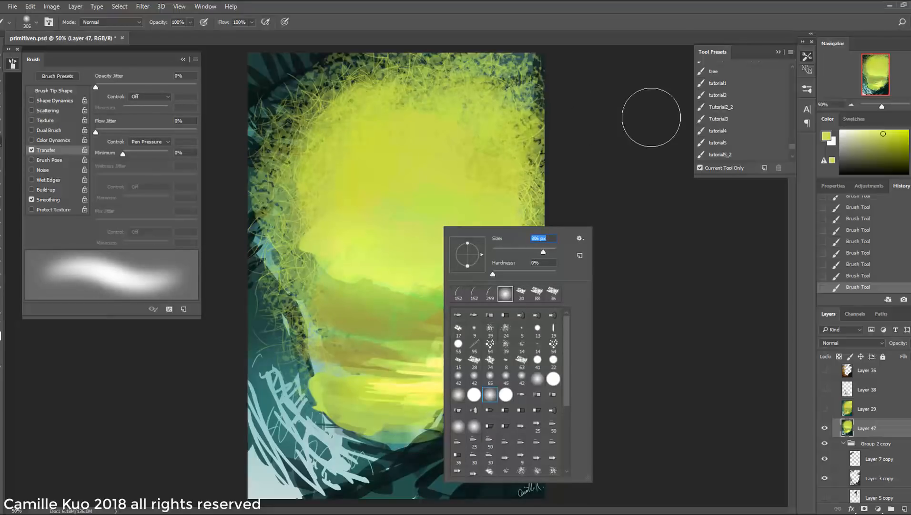
pyautogui.click(110, 22)
pyautogui.click(112, 133)
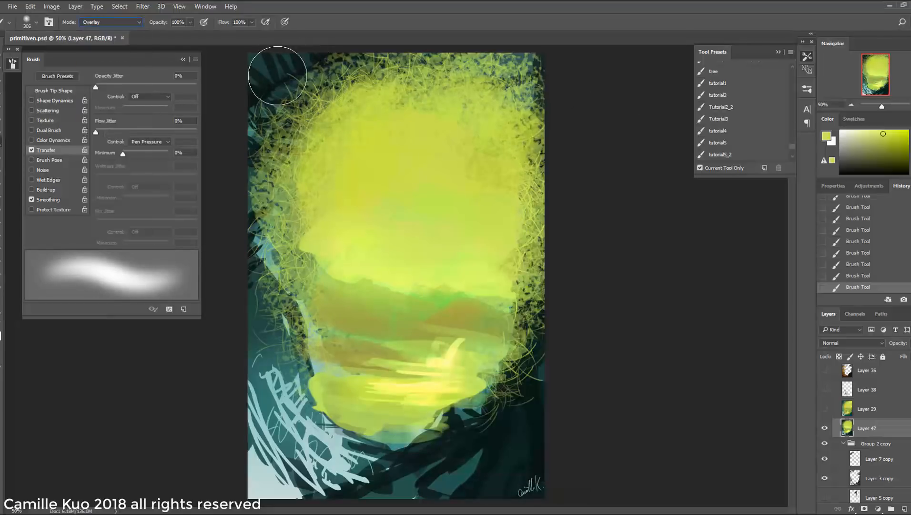
pyautogui.keyDown('alt'); pyautogui.click(261, 384); pyautogui.keyUp('alt')
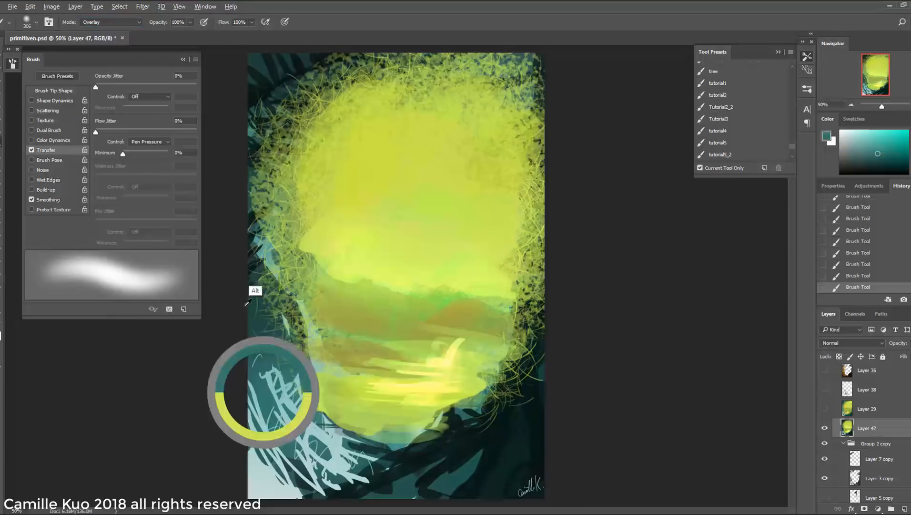
pyautogui.moveTo(263, 102)
pyautogui.mouseDown()
pyautogui.moveTo(260, 61)
pyautogui.moveTo(277, 60)
pyautogui.mouseUp()
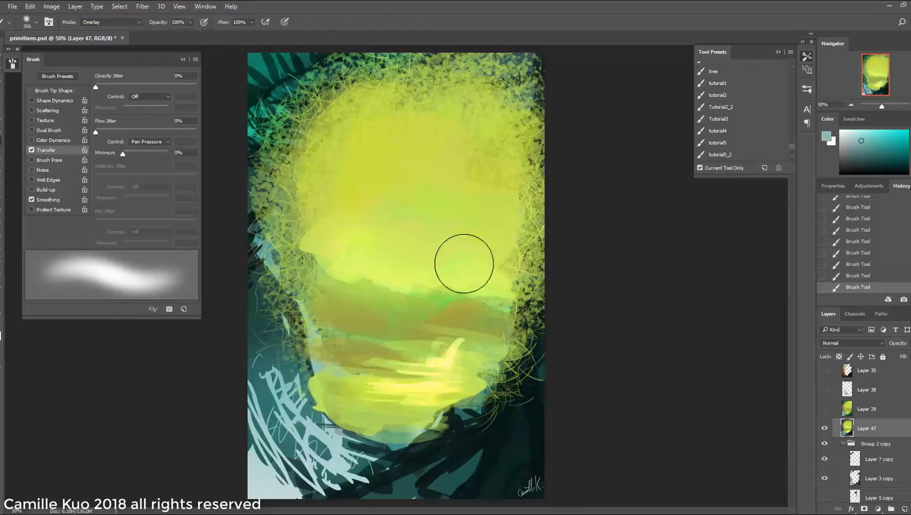
# Step: Apply Levels to Layer 47 with the midtones at 1.18 and the white output level lowered to 212
pyautogui.hotkey('ctrl', 'l')
pyautogui.moveTo(788, 216); pyautogui.dragTo(784, 217)
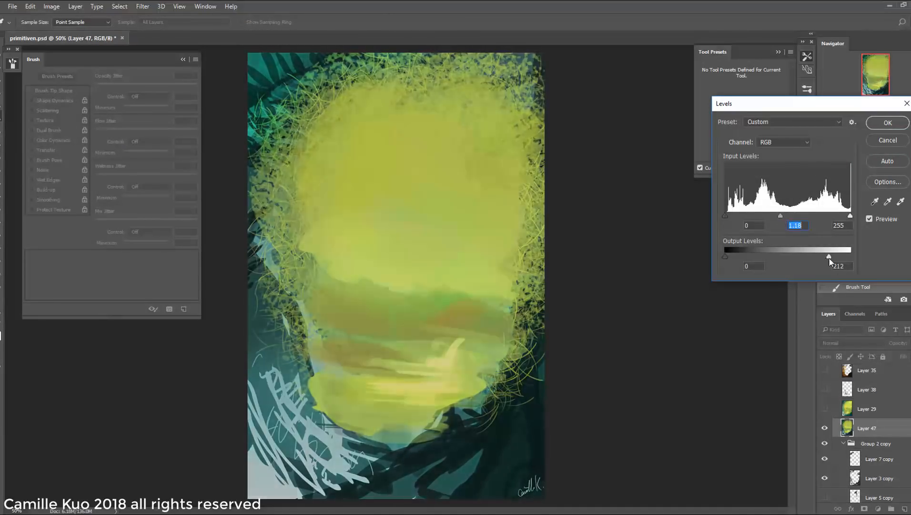
pyautogui.press('Return')
# Step: Show the finished backdrop on Layer 29, then hide and delete Layer 47
pyautogui.click(824, 409)
pyautogui.click(825, 428)
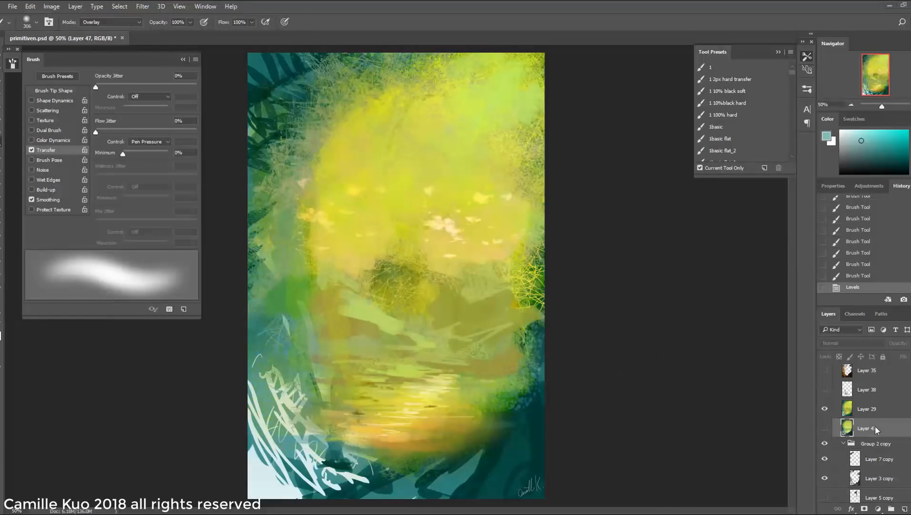
pyautogui.press('Delete')
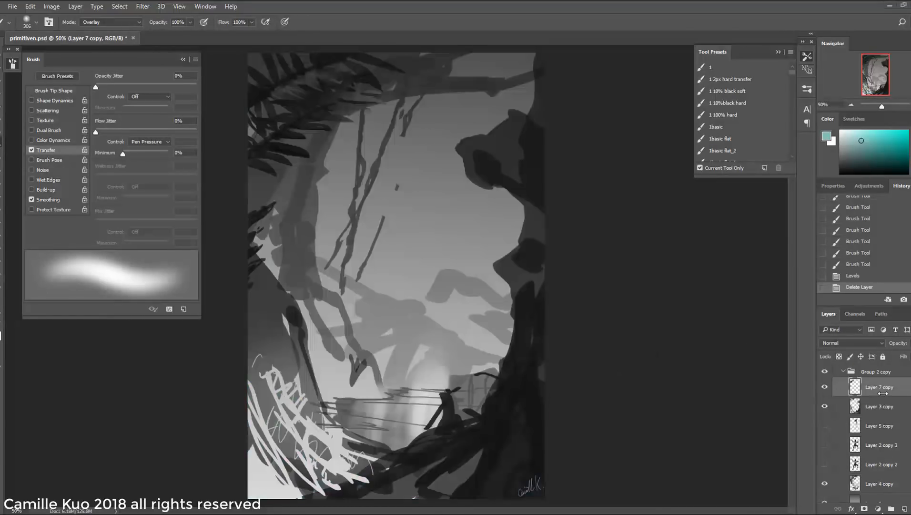
# Step: Duplicate the visible grayscale foreground layers of Group 2 copy, and merge the duplicates into one layer above the shown Layer 29
pyautogui.click(824, 388)
pyautogui.click(825, 388)
pyautogui.keyDown('ctrl'); pyautogui.click(900, 409); pyautogui.keyUp('ctrl')
pyautogui.keyDown('ctrl'); pyautogui.click(899, 409); pyautogui.keyUp('ctrl')
pyautogui.keyDown('ctrl'); pyautogui.click(899, 409); pyautogui.keyUp('ctrl')
pyautogui.keyDown('ctrl'); pyautogui.click(895, 486); pyautogui.keyUp('ctrl')
pyautogui.scroll(3, 865, 434)
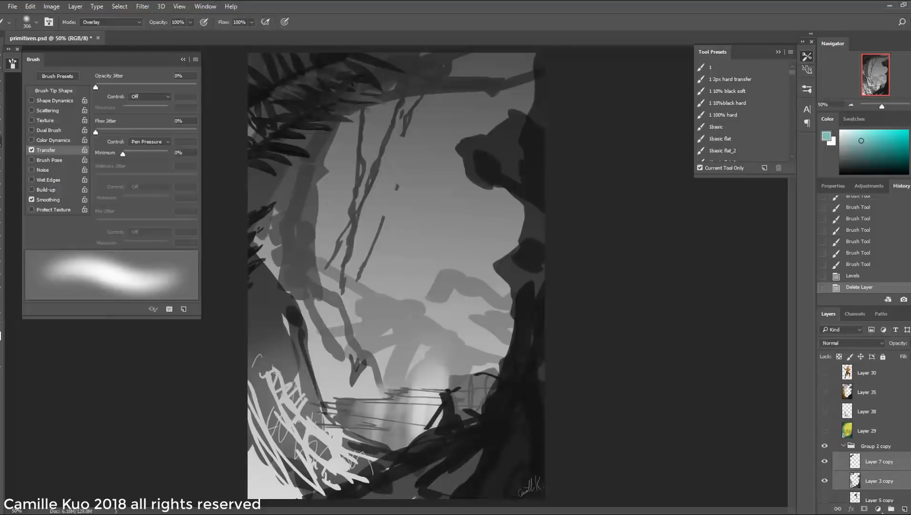
pyautogui.rightClick(875, 460)
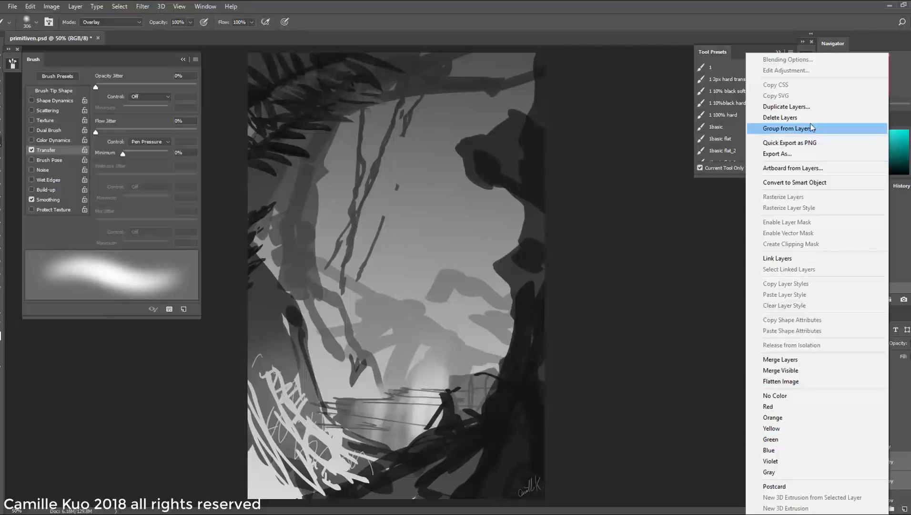
pyautogui.click(817, 359)
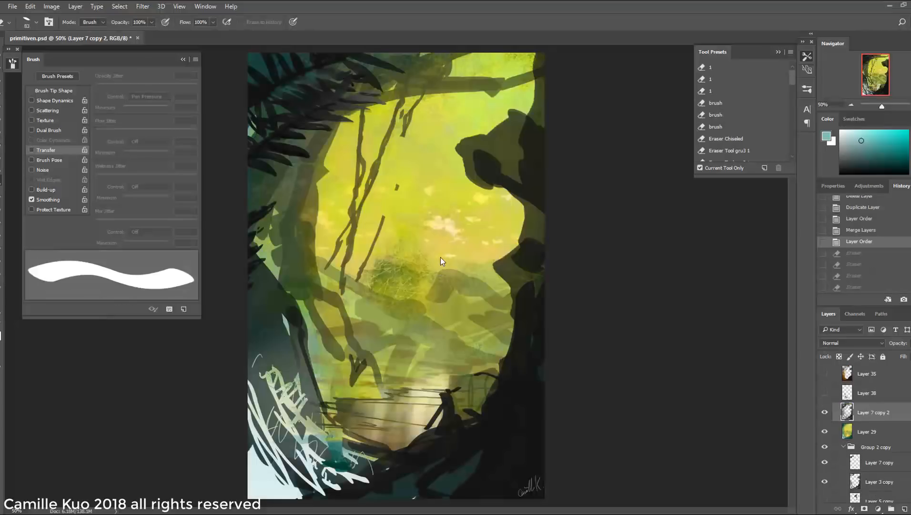
# Step: Erase the gray hill and water shapes from the center of Layer 7 copy 2 and lock its transparent pixels
pyautogui.moveTo(447, 270)
pyautogui.mouseDown()
pyautogui.moveTo(441, 294)
pyautogui.moveTo(481, 329)
pyautogui.moveTo(501, 299)
pyautogui.mouseUp()
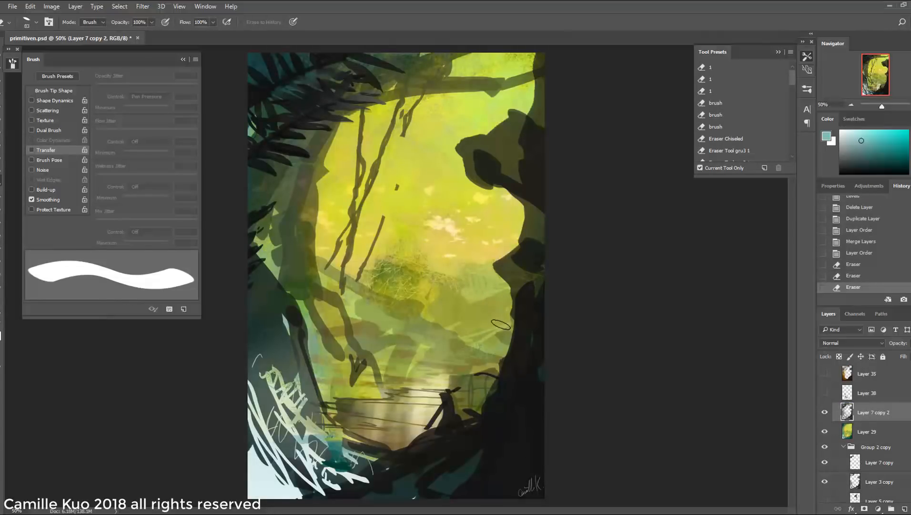
pyautogui.moveTo(500, 331)
pyautogui.mouseDown()
pyautogui.moveTo(491, 346)
pyautogui.moveTo(405, 343)
pyautogui.moveTo(333, 290)
pyautogui.mouseUp()
pyautogui.press('/')
pyautogui.press('/')
pyautogui.moveTo(340, 403)
pyautogui.mouseDown()
pyautogui.moveTo(428, 388)
pyautogui.moveTo(486, 406)
pyautogui.mouseUp()
# Step: Try tinting the rock outcrop and fern fronds orange in Overlay mode, and revert to the Lock Layer history state
pyautogui.hotkey('ctrl', 'alt', 'z')
pyautogui.hotkey('ctrl', 'alt', 'z')
pyautogui.hotkey('ctrl', 'alt', 'z')
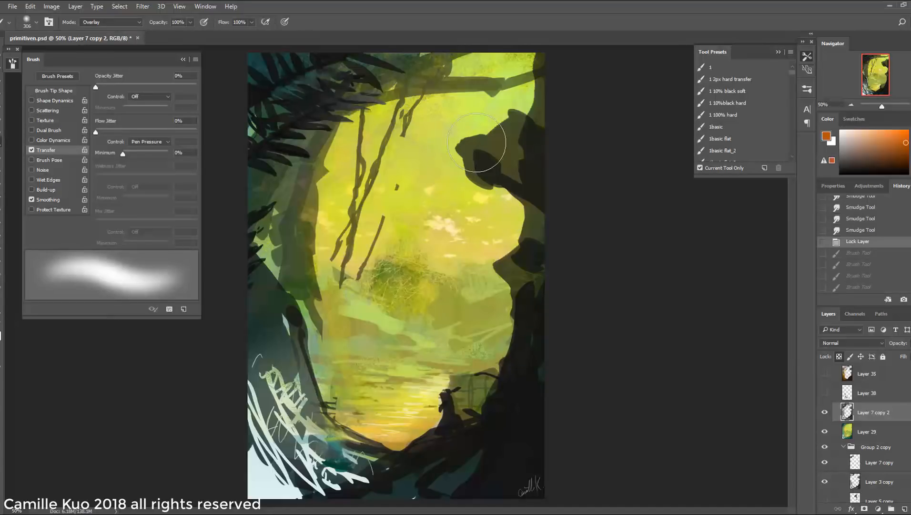
pyautogui.moveTo(496, 183); pyautogui.dragTo(501, 187)
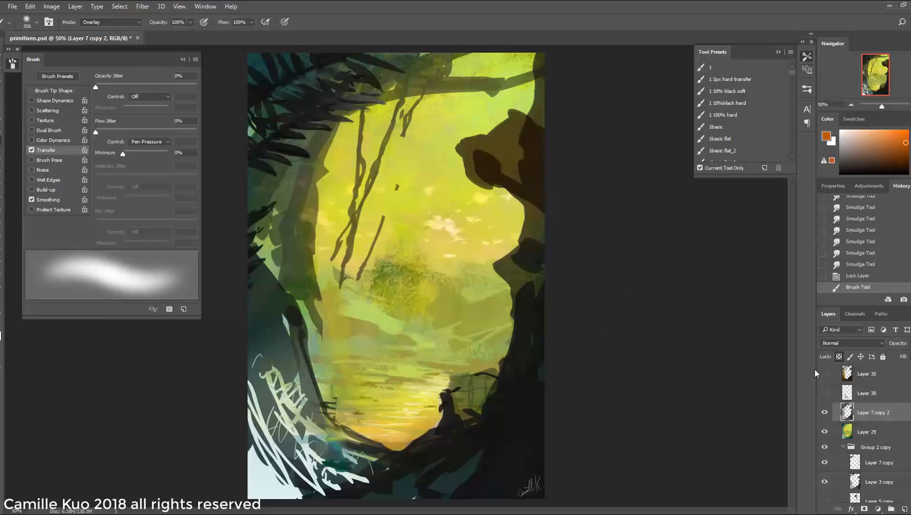
pyautogui.hotkey('ctrl', 'z')
pyautogui.moveTo(511, 112); pyautogui.dragTo(493, 155)
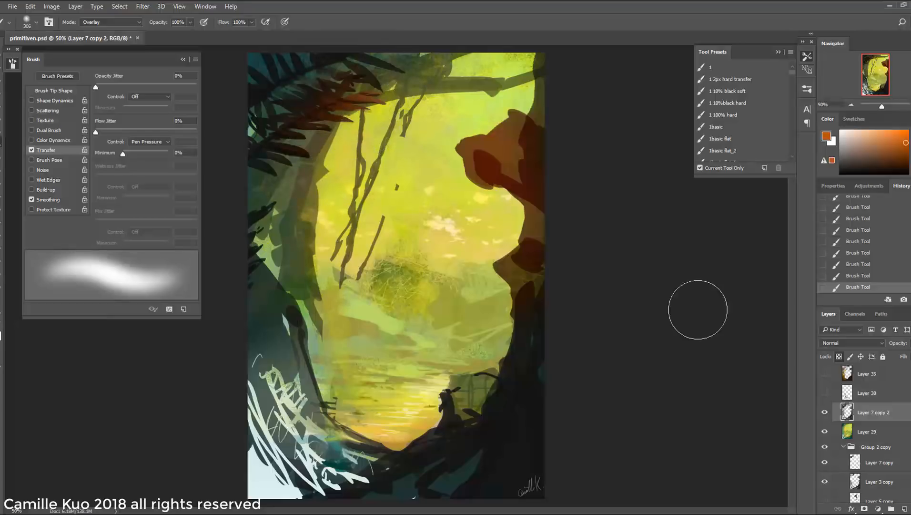
pyautogui.scroll(3, 818, 286)
pyautogui.scroll(1, 865, 243)
pyautogui.click(880, 245)
# Step: Duplicate Layer 7 copy 2, adjust the duplicate's opacity and merge it down
pyautogui.rightClick(889, 409)
pyautogui.click(790, 110)
pyautogui.press('Return')
pyautogui.click(910, 343)
pyautogui.moveTo(910, 356); pyautogui.dragTo(910, 356)
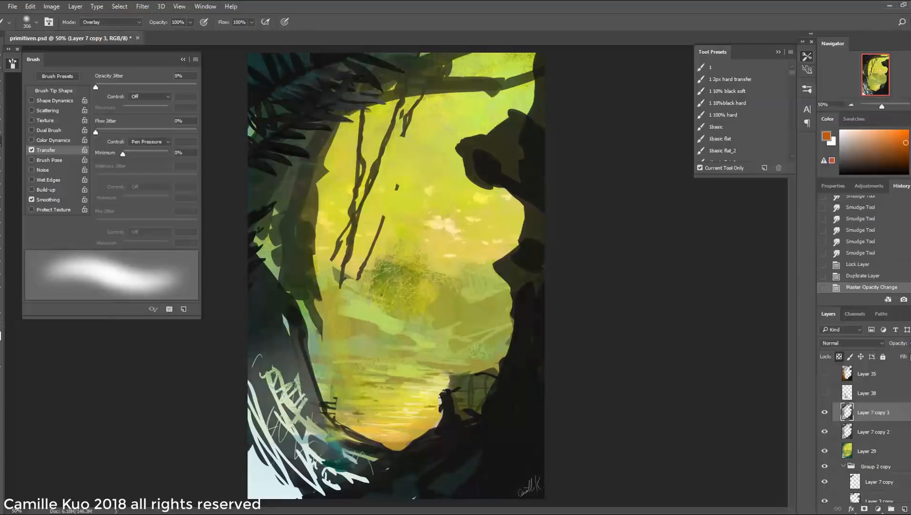
pyautogui.hotkey('ctrl', 'e')
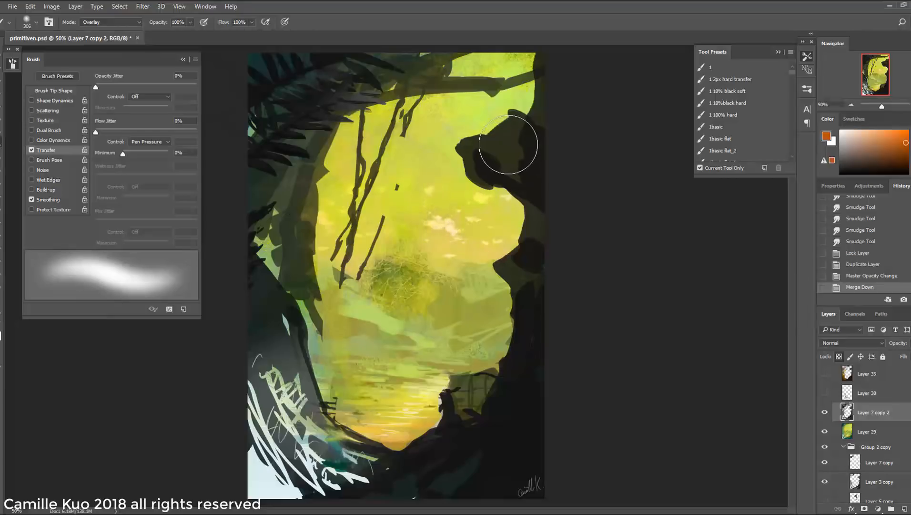
# Step: Tint the dark foreground ground, fern fronds and tree trunks with soft orange Overlay strokes
pyautogui.moveTo(499, 369); pyautogui.dragTo(333, 429)
pyautogui.moveTo(376, 95); pyautogui.dragTo(305, 112)
pyautogui.moveTo(308, 157); pyautogui.dragTo(297, 286)
pyautogui.moveTo(281, 353)
pyautogui.mouseDown()
pyautogui.moveTo(310, 410)
pyautogui.moveTo(272, 290)
pyautogui.mouseUp()
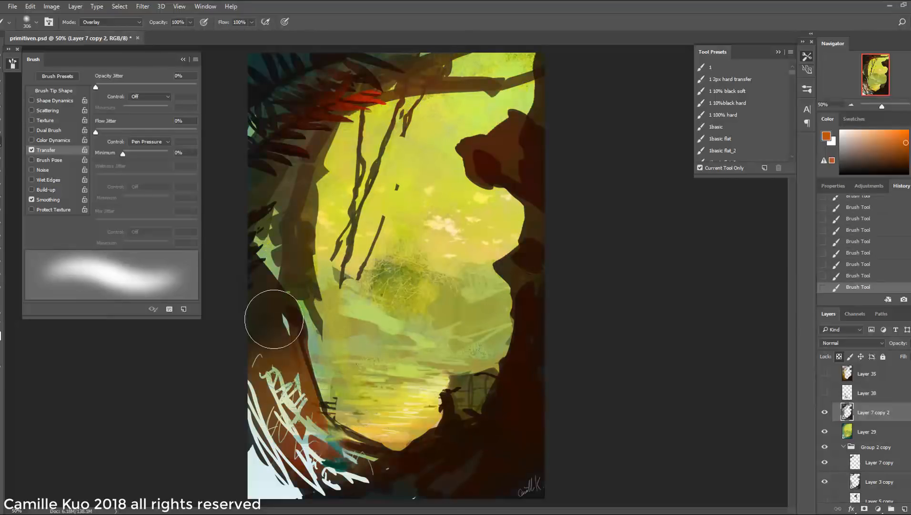
# Step: Pick a golden yellow and tint the trunk below the ferns in Overlay mode, undoing the first strokes
pyautogui.click(910, 169)
pyautogui.moveTo(307, 214); pyautogui.dragTo(301, 228)
pyautogui.hotkey('ctrl', 'alt', 'z')
pyautogui.hotkey('ctrl', 'alt', 'z')
pyautogui.moveTo(308, 186); pyautogui.dragTo(314, 214)
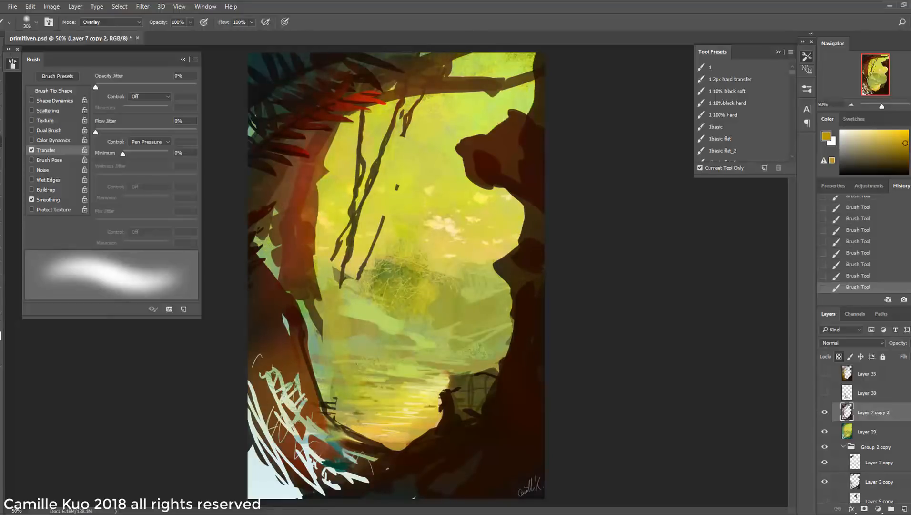
# Step: Load a textured Dual Brush preset, unlock transparent pixels and cover the scratchy pale foreground ground with sampled brown
pyautogui.moveTo(792, 73); pyautogui.dragTo(791, 145)
pyautogui.click(718, 114)
pyautogui.click(839, 356)
pyautogui.keyDown('alt'); pyautogui.click(289, 365); pyautogui.keyUp('alt')
pyautogui.moveTo(281, 376); pyautogui.dragTo(324, 452)
pyautogui.moveTo(255, 450); pyautogui.dragTo(305, 481)
# Step: Reduce the brush size and fill the pale gaps between the scratchy ground strokes with brown
pyautogui.press('[')
pyautogui.press('[')
pyautogui.press('[')
pyautogui.press('[')
pyautogui.press('[')
pyautogui.moveTo(257, 397); pyautogui.dragTo(298, 469)
pyautogui.moveTo(286, 459); pyautogui.dragTo(340, 476)
pyautogui.moveTo(365, 443); pyautogui.dragTo(316, 461)
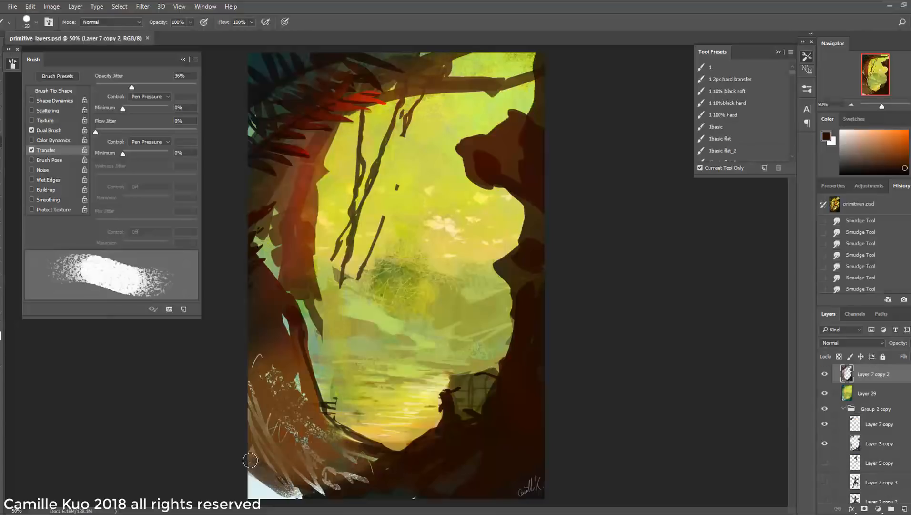
pyautogui.moveTo(248, 452)
pyautogui.mouseDown()
pyautogui.moveTo(305, 501)
pyautogui.moveTo(290, 455)
pyautogui.mouseUp()
pyautogui.moveTo(308, 484)
pyautogui.mouseDown()
pyautogui.moveTo(343, 498)
pyautogui.moveTo(254, 466)
pyautogui.mouseUp()
# Step: Pick a dark orange-brown and cover the remaining pale corner and speckled slope of the mound
pyautogui.click(908, 161)
pyautogui.moveTo(253, 477); pyautogui.dragTo(305, 482)
pyautogui.moveTo(272, 452)
pyautogui.mouseDown()
pyautogui.moveTo(309, 470)
pyautogui.moveTo(254, 481)
pyautogui.mouseUp()
pyautogui.moveTo(255, 482)
pyautogui.mouseDown()
pyautogui.moveTo(347, 482)
pyautogui.moveTo(411, 456)
pyautogui.mouseUp()
pyautogui.moveTo(252, 433); pyautogui.dragTo(273, 399)
pyautogui.moveTo(251, 404)
pyautogui.mouseDown()
pyautogui.moveTo(261, 361)
pyautogui.moveTo(290, 382)
pyautogui.mouseUp()
pyautogui.moveTo(274, 366); pyautogui.dragTo(300, 398)
# Step: Adjust the brush size and smooth the mound's lower slope with solid brown strokes
pyautogui.rightClick(323, 364)
pyautogui.moveTo(361, 275); pyautogui.dragTo(366, 275)
pyautogui.moveTo(270, 378)
pyautogui.mouseDown()
pyautogui.moveTo(300, 423)
pyautogui.moveTo(350, 456)
pyautogui.mouseUp()
pyautogui.moveTo(322, 455); pyautogui.dragTo(296, 447)
# Step: Fill the pale gaps behind the small ferns beside the trunk with sampled dark tones
pyautogui.moveTo(260, 238)
pyautogui.mouseDown()
pyautogui.moveTo(283, 297)
pyautogui.moveTo(267, 243)
pyautogui.moveTo(287, 182)
pyautogui.moveTo(268, 252)
pyautogui.moveTo(280, 204)
pyautogui.mouseUp()
pyautogui.keyDown('alt'); pyautogui.click(264, 219); pyautogui.keyUp('alt')
pyautogui.keyDown('alt'); pyautogui.click(269, 252); pyautogui.keyUp('alt')
pyautogui.rightClick(287, 213)
pyautogui.moveTo(366, 242); pyautogui.dragTo(359, 242)
pyautogui.moveTo(265, 228)
pyautogui.mouseDown()
pyautogui.moveTo(284, 209)
pyautogui.moveTo(288, 178)
pyautogui.mouseUp()
# Step: Flatten the brush tip, sample a near-black brown and paint dark patches across the mound's lower slope
pyautogui.rightClick(309, 368)
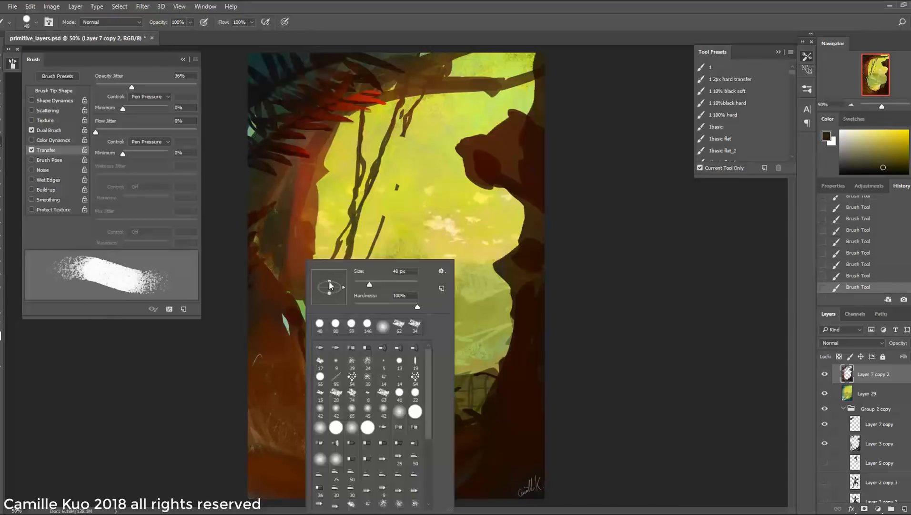
pyautogui.moveTo(329, 276); pyautogui.dragTo(330, 283)
pyautogui.moveTo(370, 284); pyautogui.dragTo(375, 284)
pyautogui.keyDown('alt'); pyautogui.click(454, 452); pyautogui.keyUp('alt')
pyautogui.moveTo(250, 435)
pyautogui.mouseDown()
pyautogui.moveTo(286, 458)
pyautogui.moveTo(262, 411)
pyautogui.mouseUp()
pyautogui.rightClick(284, 401)
pyautogui.moveTo(356, 284); pyautogui.dragTo(353, 285)
pyautogui.moveTo(253, 410); pyautogui.dragTo(304, 446)
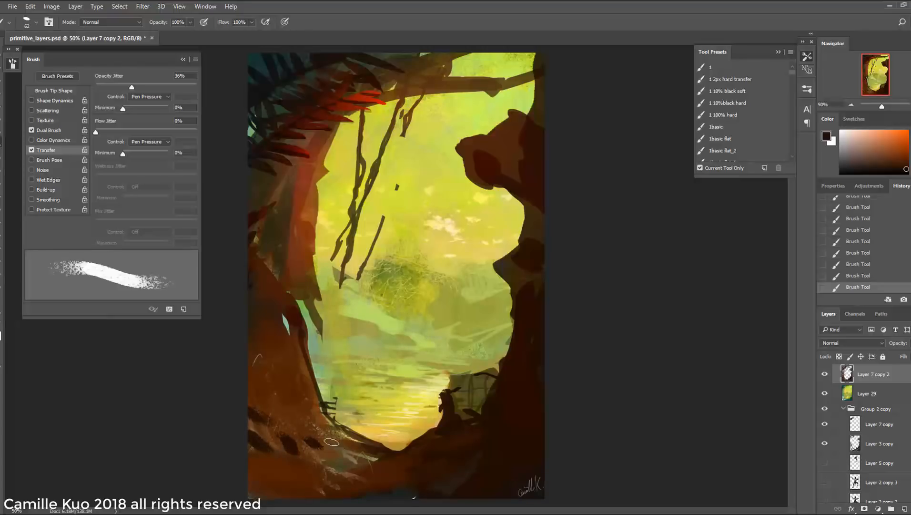
# Step: Reduce the brush to 44 px and add short dark strokes over the mound and the ground below it
pyautogui.rightClick(286, 423)
pyautogui.moveTo(355, 285); pyautogui.dragTo(344, 285)
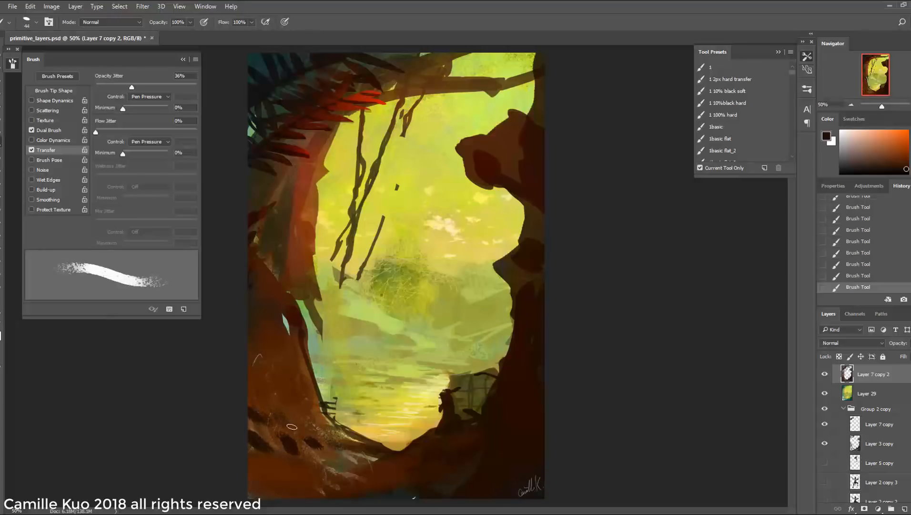
pyautogui.moveTo(282, 418); pyautogui.dragTo(289, 425)
pyautogui.moveTo(275, 370); pyautogui.dragTo(267, 397)
pyautogui.moveTo(294, 370); pyautogui.dragTo(294, 391)
pyautogui.moveTo(258, 358); pyautogui.dragTo(253, 386)
pyautogui.moveTo(261, 339)
pyautogui.mouseDown()
pyautogui.moveTo(293, 331)
pyautogui.moveTo(285, 354)
pyautogui.mouseUp()
pyautogui.moveTo(252, 470)
pyautogui.mouseDown()
pyautogui.moveTo(280, 491)
pyautogui.moveTo(311, 493)
pyautogui.mouseUp()
pyautogui.moveTo(311, 473); pyautogui.dragTo(328, 481)
# Step: Enlarge the brush and darken the ground around the signature and below the rocky ledge with broad strokes
pyautogui.rightClick(481, 457)
pyautogui.moveTo(541, 285)
pyautogui.mouseDown()
pyautogui.moveTo(521, 285)
pyautogui.moveTo(581, 285)
pyautogui.mouseUp()
pyautogui.rightClick(516, 471)
pyautogui.moveTo(497, 495); pyautogui.dragTo(534, 457)
pyautogui.rightClick(526, 455)
pyautogui.moveTo(603, 284); pyautogui.dragTo(621, 284)
pyautogui.moveTo(505, 419)
pyautogui.mouseDown()
pyautogui.moveTo(538, 357)
pyautogui.moveTo(528, 425)
pyautogui.mouseUp()
pyautogui.moveTo(493, 441); pyautogui.dragTo(436, 491)
# Step: Shade the cliff beside the upper outcrop with a smaller brush, undoing the first stroke
pyautogui.rightClick(506, 371)
pyautogui.moveTo(596, 285); pyautogui.dragTo(585, 284)
pyautogui.moveTo(506, 195); pyautogui.dragTo(534, 162)
pyautogui.hotkey('ctrl', 'z')
pyautogui.moveTo(535, 240); pyautogui.dragTo(526, 267)
# Step: Fill the pale sliver on the mound's upper edge and darken its side with sampled brown, using a tilted brush tip
pyautogui.rightClick(279, 310)
pyautogui.moveTo(368, 284); pyautogui.dragTo(356, 284)
pyautogui.keyDown('alt'); pyautogui.click(275, 324); pyautogui.keyUp('alt')
pyautogui.moveTo(284, 316); pyautogui.dragTo(287, 331)
pyautogui.moveTo(310, 377); pyautogui.dragTo(314, 404)
pyautogui.hotkey('ctrl', 'z')
pyautogui.rightClick(304, 386)
pyautogui.moveTo(373, 284); pyautogui.dragTo(371, 292)
pyautogui.moveTo(310, 378); pyautogui.dragTo(314, 403)
pyautogui.moveTo(283, 370); pyautogui.dragTo(283, 387)
# Step: Pick a burnt orange and paint highlights on the mound's lower slope, undoing the first strokes
pyautogui.click(908, 156)
pyautogui.rightClick(366, 429)
pyautogui.moveTo(414, 293); pyautogui.dragTo(416, 289)
pyautogui.moveTo(315, 418)
pyautogui.mouseDown()
pyautogui.moveTo(366, 462)
pyautogui.moveTo(379, 460)
pyautogui.mouseUp()
pyautogui.click(907, 147)
pyautogui.hotkey('ctrl', 'alt', 'z')
pyautogui.hotkey('ctrl', 'alt', 'z')
pyautogui.moveTo(270, 416); pyautogui.dragTo(277, 440)
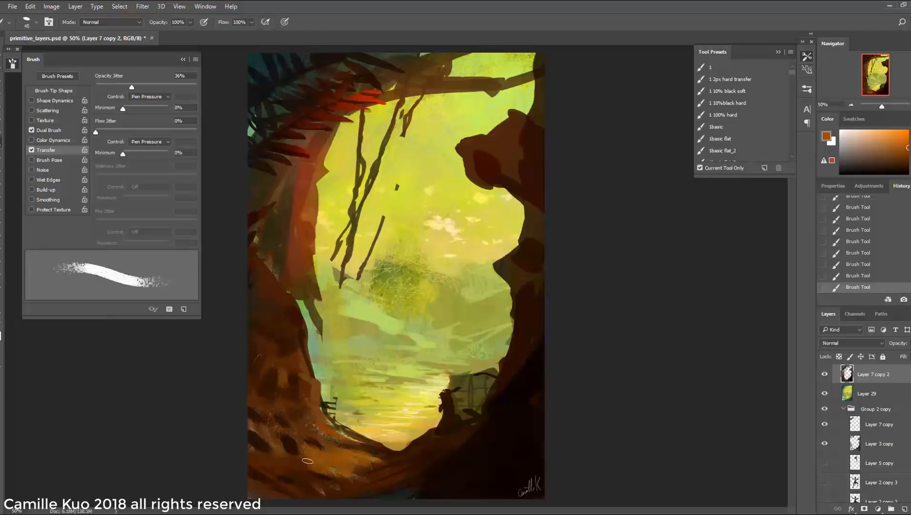
pyautogui.moveTo(286, 407); pyautogui.dragTo(302, 410)
pyautogui.moveTo(307, 387); pyautogui.dragTo(315, 390)
# Step: Rotate the brush tip, set it to 29 px and add orange rock highlights up to the top of the mound
pyautogui.rightClick(295, 381)
pyautogui.rightClick(305, 381)
pyautogui.moveTo(373, 291); pyautogui.dragTo(379, 297)
pyautogui.moveTo(300, 371); pyautogui.dragTo(314, 380)
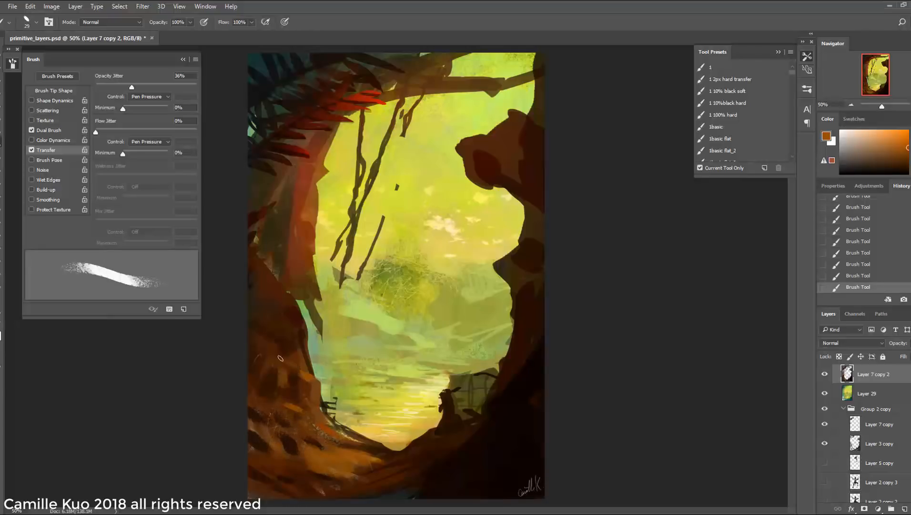
pyautogui.moveTo(269, 311); pyautogui.dragTo(289, 290)
pyautogui.moveTo(287, 428)
pyautogui.mouseDown()
pyautogui.moveTo(279, 458)
pyautogui.moveTo(336, 445)
pyautogui.mouseUp()
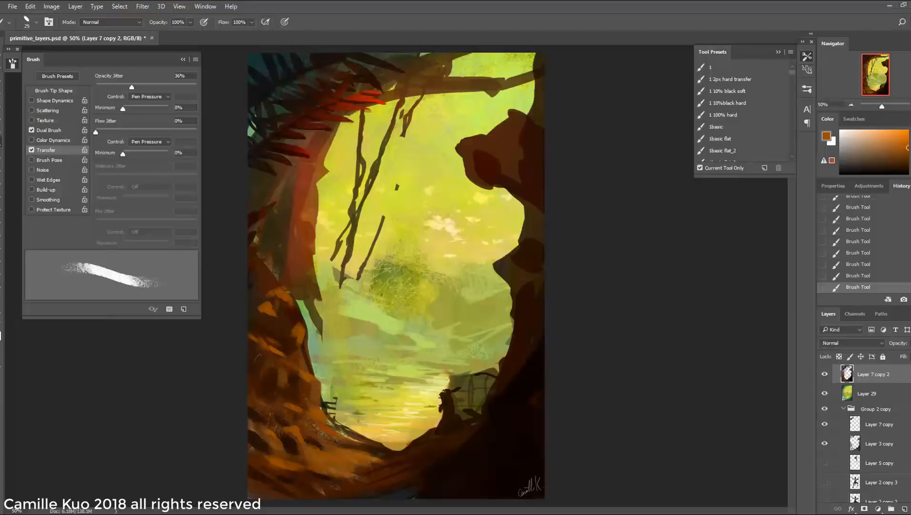
# Step: Sample a near-black color and paint the rocky ledge and small figure beside the water into a solid silhouette
pyautogui.keyDown('alt'); pyautogui.click(474, 414); pyautogui.keyUp('alt')
pyautogui.moveTo(453, 387); pyautogui.dragTo(490, 376)
pyautogui.moveTo(493, 379)
pyautogui.mouseDown()
pyautogui.moveTo(457, 413)
pyautogui.moveTo(458, 406)
pyautogui.moveTo(480, 410)
pyautogui.moveTo(430, 424)
pyautogui.mouseUp()
pyautogui.keyDown('alt'); pyautogui.click(478, 407); pyautogui.keyUp('alt')
pyautogui.rightClick(443, 431)
pyautogui.click(494, 377)
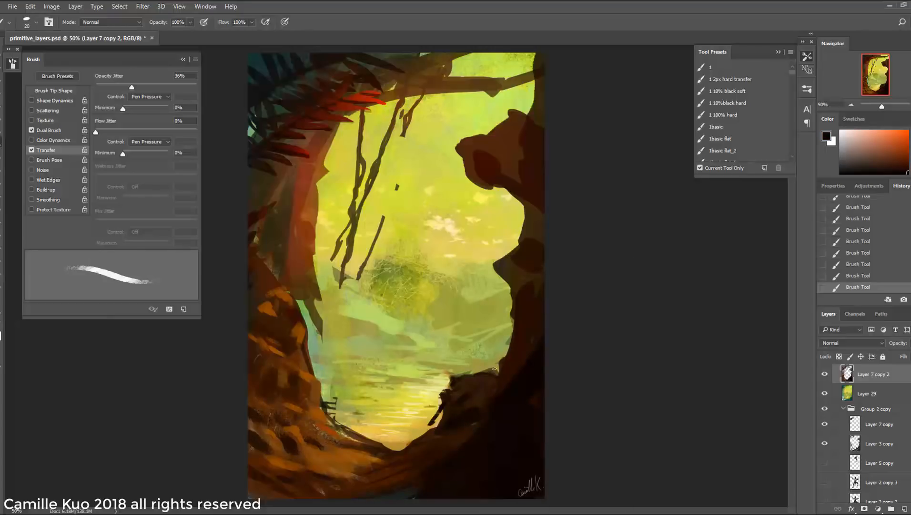
# Step: Enlarge the brush and cover the teal remnants along the painting's bottom edge with near-black
pyautogui.rightClick(461, 431)
pyautogui.moveTo(527, 284); pyautogui.dragTo(532, 284)
pyautogui.moveTo(345, 491)
pyautogui.mouseDown()
pyautogui.moveTo(401, 492)
pyautogui.moveTo(401, 482)
pyautogui.mouseUp()
pyautogui.rightClick(329, 495)
pyautogui.click(325, 500)
pyautogui.rightClick(438, 394)
pyautogui.click(474, 375)
pyautogui.click(344, 492)
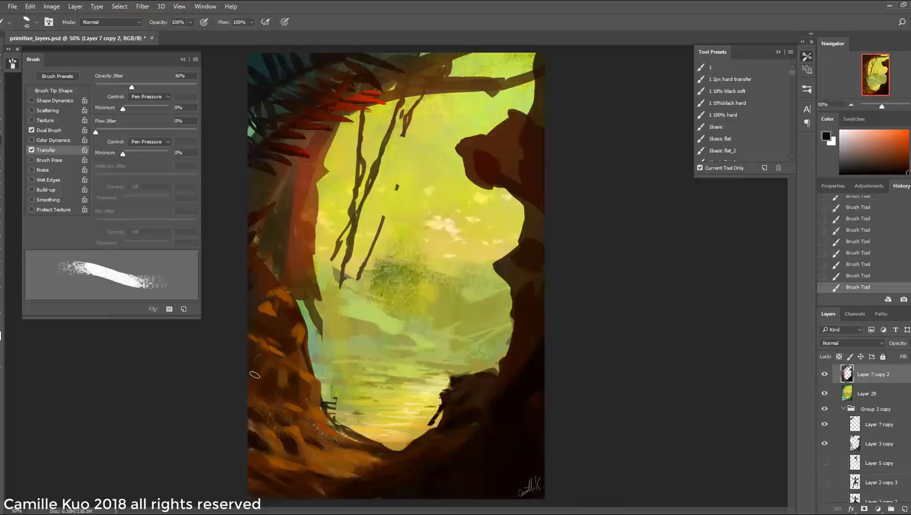
# Step: Step back in the history and break up the mound's orange highlights with darker strokes, sampling a dark brown
pyautogui.click(861, 245)
pyautogui.moveTo(281, 413); pyautogui.dragTo(249, 409)
pyautogui.rightClick(305, 423)
pyautogui.click(368, 283)
pyautogui.click(304, 425)
pyautogui.keyDown('alt'); pyautogui.click(300, 413); pyautogui.keyUp('alt')
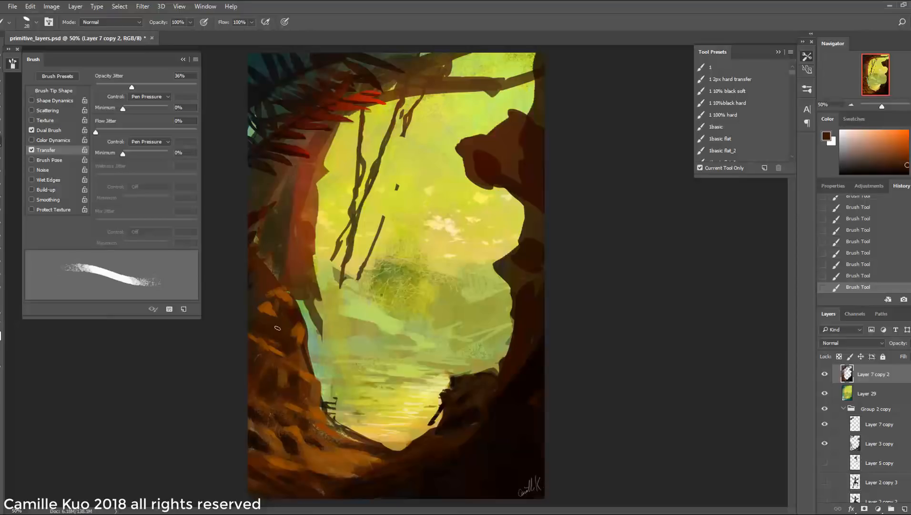
# Step: Compare Layer 7 copy 2 hidden and shown, sample the mound's orange and paint along the trunk's edge, stepping back in the history
pyautogui.click(824, 375)
pyautogui.click(824, 375)
pyautogui.keyDown('alt'); pyautogui.click(298, 331); pyautogui.keyUp('alt')
pyautogui.rightClick(305, 324)
pyautogui.click(370, 283)
pyautogui.click(306, 267)
pyautogui.moveTo(305, 263)
pyautogui.mouseDown()
pyautogui.moveTo(303, 320)
pyautogui.moveTo(309, 284)
pyautogui.mouseUp()
pyautogui.rightClick(325, 255)
pyautogui.click(383, 279)
pyautogui.rightClick(332, 262)
pyautogui.click(360, 281)
pyautogui.click(858, 265)
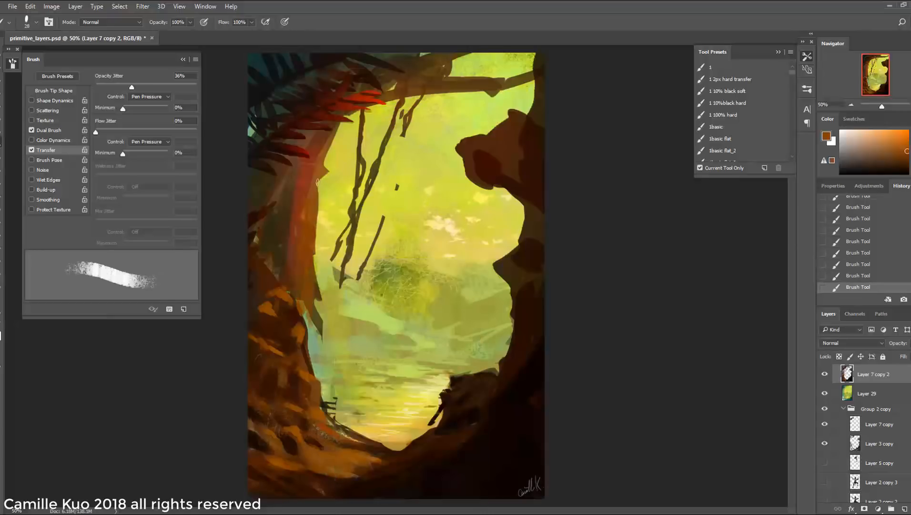
# Step: Extend the trunk down toward the water with brown strokes, resizing the brush and sampling nearby colors
pyautogui.moveTo(310, 327); pyautogui.dragTo(325, 380)
pyautogui.scroll(3, 872, 419)
pyautogui.rightClick(322, 344)
pyautogui.click(381, 283)
pyautogui.keyDown('alt'); pyautogui.click(324, 355); pyautogui.keyUp('alt')
pyautogui.keyDown('alt'); pyautogui.click(313, 369); pyautogui.keyUp('alt')
pyautogui.press('[')
pyautogui.press('[')
pyautogui.press('[')
pyautogui.press('[')
pyautogui.press('[')
pyautogui.press('[')
pyautogui.press('[')
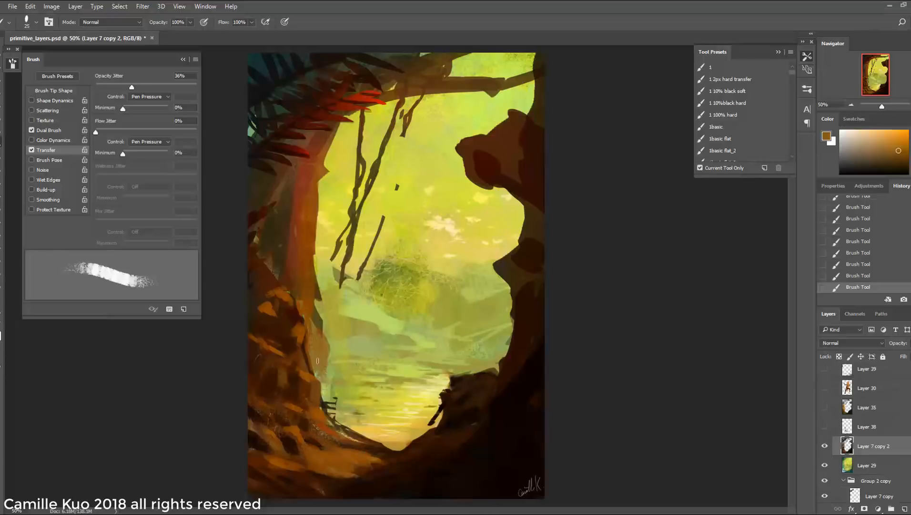
# Step: Try a sampled-color stroke on the lower trunk and undo it
pyautogui.keyDown('alt'); pyautogui.click(332, 329); pyautogui.keyUp('alt')
pyautogui.moveTo(315, 332)
pyautogui.mouseDown()
pyautogui.moveTo(322, 342)
pyautogui.moveTo(313, 346)
pyautogui.mouseUp()
pyautogui.hotkey('ctrl', 'alt', 'z')
pyautogui.hotkey('ctrl', 'alt', 'z')
# Step: Paint golden yellow highlights on the lower trunk, rotating the 25 px brush tip to follow the bark
pyautogui.keyDown('alt'); pyautogui.click(315, 340); pyautogui.keyUp('alt')
pyautogui.keyDown('alt'); pyautogui.click(320, 347); pyautogui.keyUp('alt')
pyautogui.keyDown('alt'); pyautogui.click(319, 337); pyautogui.keyUp('alt')
pyautogui.rightClick(320, 344)
pyautogui.click(423, 322)
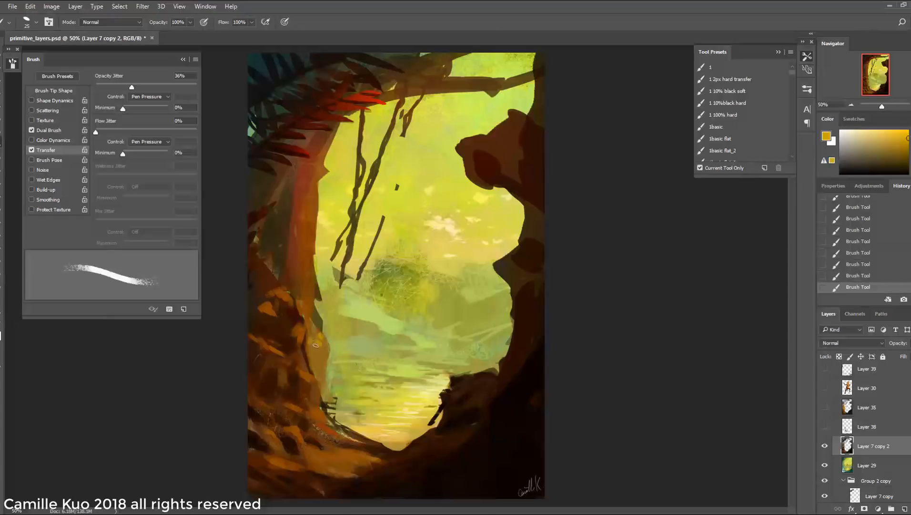
pyautogui.rightClick(320, 302)
pyautogui.moveTo(371, 290); pyautogui.dragTo(362, 276)
pyautogui.moveTo(312, 305); pyautogui.dragTo(312, 319)
pyautogui.moveTo(313, 282)
pyautogui.mouseDown()
pyautogui.moveTo(315, 307)
pyautogui.moveTo(308, 265)
pyautogui.mouseUp()
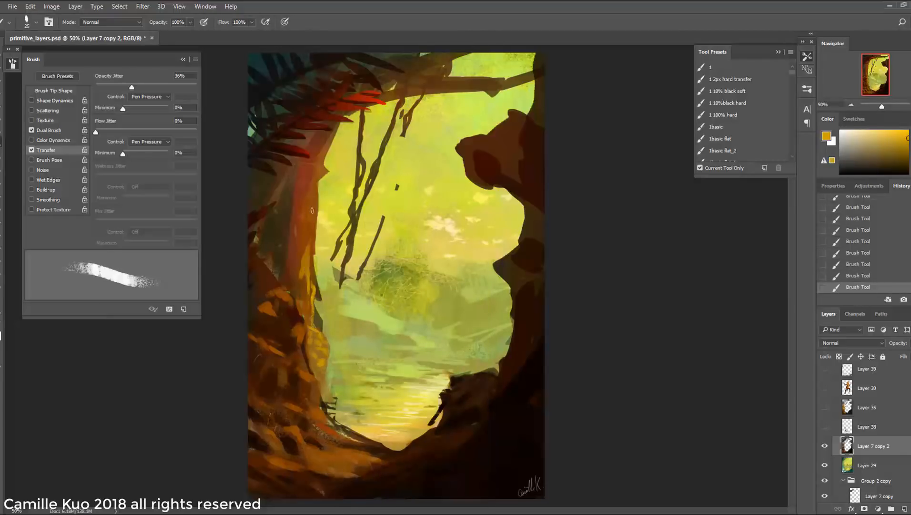
# Step: Undo the last trunk strokes, try golden highlights farther up the trunk and undo them as well
pyautogui.hotkey('ctrl', 'alt', 'z')
pyautogui.hotkey('ctrl', 'alt', 'z')
pyautogui.hotkey('ctrl', 'alt', 'z')
pyautogui.moveTo(301, 231)
pyautogui.mouseDown()
pyautogui.moveTo(306, 260)
pyautogui.moveTo(312, 200)
pyautogui.mouseUp()
pyautogui.moveTo(312, 215); pyautogui.dragTo(315, 172)
pyautogui.hotkey('ctrl', 'alt', 'z')
pyautogui.hotkey('ctrl', 'alt', 'z')
pyautogui.hotkey('ctrl', 'alt', 'z')
pyautogui.hotkey('ctrl', 'alt', 'z')
pyautogui.hotkey('ctrl', 'alt', 'z')
# Step: Paint long golden yellow bark highlights along the middle of the trunk
pyautogui.moveTo(306, 260); pyautogui.dragTo(312, 185)
pyautogui.moveTo(295, 276); pyautogui.dragTo(296, 301)
pyautogui.moveTo(301, 224); pyautogui.dragTo(296, 270)
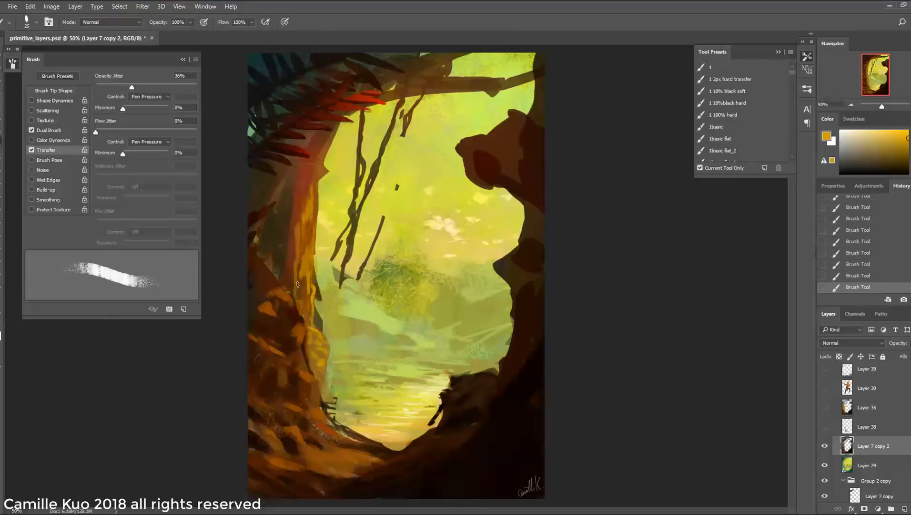
# Step: Paint the upper trunk with orange-brown sampled from its bark, resizing the brush for broader strokes toward the branch
pyautogui.keyDown('alt'); pyautogui.click(303, 210); pyautogui.keyUp('alt')
pyautogui.keyDown('alt'); pyautogui.click(309, 172); pyautogui.keyUp('alt')
pyautogui.moveTo(310, 171); pyautogui.dragTo(297, 206)
pyautogui.rightClick(306, 176)
pyautogui.click(380, 201)
pyautogui.moveTo(299, 170); pyautogui.dragTo(319, 134)
pyautogui.keyDown('alt'); pyautogui.click(305, 228); pyautogui.keyUp('alt')
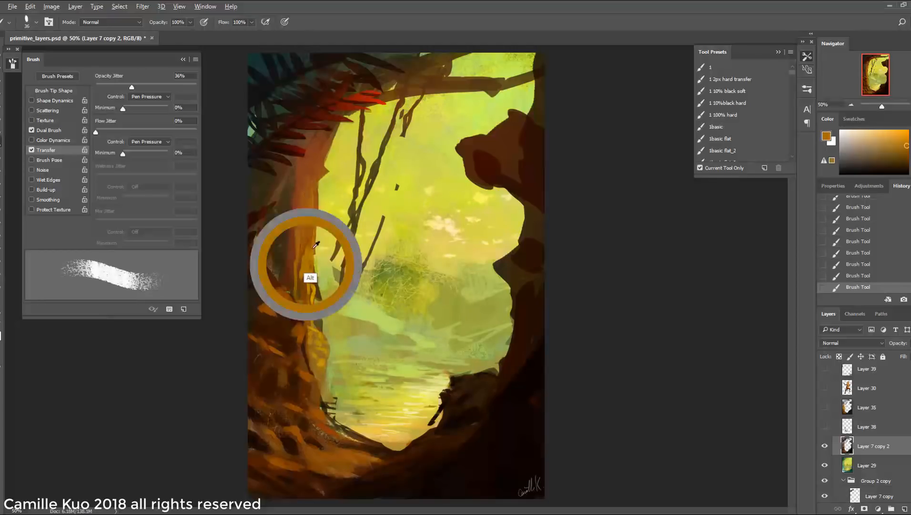
# Step: Blend the middle of the trunk with sampled bark oranges, softening the golden streaks
pyautogui.rightClick(312, 212)
pyautogui.click(373, 233)
pyautogui.keyDown('alt'); pyautogui.click(303, 234); pyautogui.keyUp('alt')
pyautogui.moveTo(307, 232); pyautogui.dragTo(305, 248)
pyautogui.click(857, 264)
pyautogui.keyDown('alt'); pyautogui.click(306, 239); pyautogui.keyUp('alt')
pyautogui.keyDown('alt'); pyautogui.click(307, 253); pyautogui.keyUp('alt')
pyautogui.rightClick(318, 262)
pyautogui.click(375, 284)
# Step: Briefly show and hide Layer 38 and Layer 35 for comparison, and touch up the trunk base with a sampled color
pyautogui.click(825, 427)
pyautogui.click(824, 427)
pyautogui.click(824, 407)
pyautogui.click(824, 407)
pyautogui.keyDown('alt'); pyautogui.click(324, 391); pyautogui.keyUp('alt')
pyautogui.moveTo(323, 387); pyautogui.dragTo(324, 404)
pyautogui.rightClick(374, 381)
pyautogui.click(439, 287)
# Step: Lock the layer's transparent pixels and recolor the hanging vines with brown sampled from the trunk
pyautogui.keyDown('alt'); pyautogui.click(290, 263); pyautogui.keyUp('alt')
pyautogui.moveTo(349, 228)
pyautogui.mouseDown()
pyautogui.moveTo(345, 245)
pyautogui.moveTo(359, 194)
pyautogui.mouseUp()
pyautogui.click(848, 264)
pyautogui.click(839, 357)
pyautogui.moveTo(375, 167)
pyautogui.mouseDown()
pyautogui.moveTo(387, 134)
pyautogui.moveTo(371, 184)
pyautogui.mouseUp()
pyautogui.moveTo(372, 184); pyautogui.dragTo(362, 203)
pyautogui.moveTo(353, 229)
pyautogui.mouseDown()
pyautogui.moveTo(350, 269)
pyautogui.moveTo(350, 246)
pyautogui.mouseUp()
pyautogui.moveTo(365, 263); pyautogui.dragTo(383, 220)
# Step: Unlock the transparent pixels and paint orange-brown rock planes across the mound below the trunk with sampled colors
pyautogui.keyDown('alt'); pyautogui.click(273, 391); pyautogui.keyUp('alt')
pyautogui.click(839, 357)
pyautogui.moveTo(250, 401); pyautogui.dragTo(298, 374)
pyautogui.rightClick(316, 376)
pyautogui.click(338, 285)
pyautogui.click(373, 287)
pyautogui.moveTo(279, 424)
pyautogui.mouseDown()
pyautogui.moveTo(288, 411)
pyautogui.moveTo(274, 400)
pyautogui.mouseUp()
pyautogui.moveTo(288, 460); pyautogui.dragTo(281, 453)
pyautogui.moveTo(283, 427); pyautogui.dragTo(271, 396)
pyautogui.keyDown('alt'); pyautogui.click(328, 439); pyautogui.keyUp('alt')
pyautogui.moveTo(255, 361); pyautogui.dragTo(284, 357)
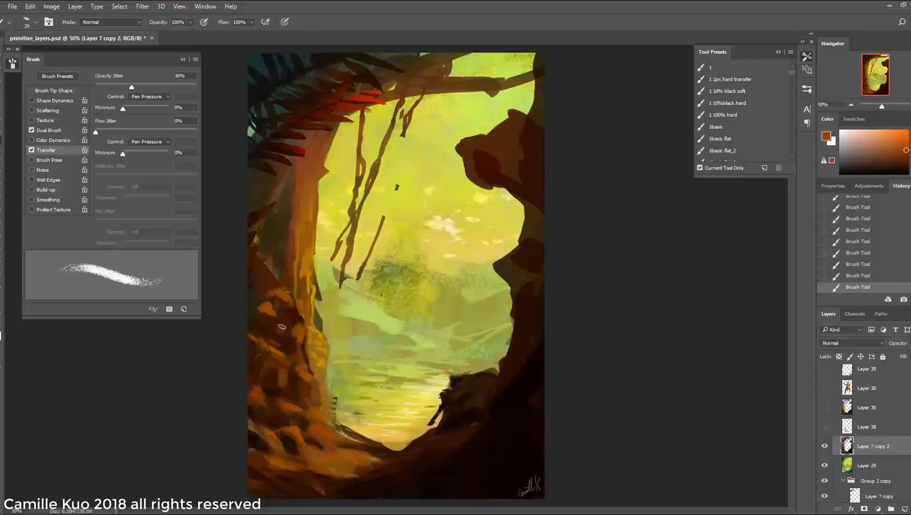
# Step: Set the brush mode to Overlay, try a highlight on the rocky mound with a sampled color and undo it
pyautogui.keyDown('alt'); pyautogui.click(300, 335); pyautogui.keyUp('alt')
pyautogui.keyDown('alt'); pyautogui.click(259, 439); pyautogui.keyUp('alt')
pyautogui.keyDown('alt'); pyautogui.click(263, 434); pyautogui.keyUp('alt')
pyautogui.click(131, 23)
pyautogui.click(109, 123)
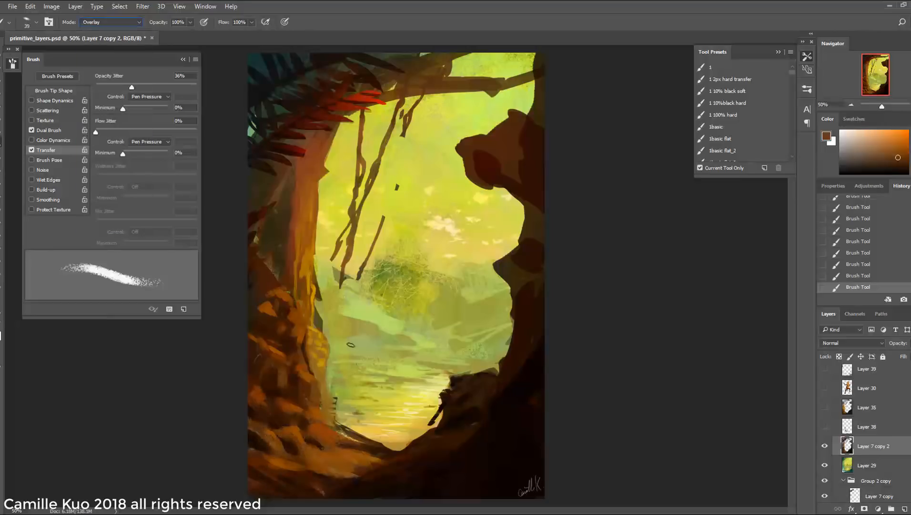
pyautogui.keyDown('alt'); pyautogui.click(331, 379); pyautogui.keyUp('alt')
pyautogui.rightClick(302, 323)
pyautogui.click(285, 297)
pyautogui.moveTo(299, 319); pyautogui.dragTo(299, 336)
pyautogui.hotkey('ctrl', 'z')
# Step: Paint glowing golden Overlay highlights down the rocky mound and along the ground at its foot, using pale cream
pyautogui.keyDown('alt'); pyautogui.click(283, 317); pyautogui.keyUp('alt')
pyautogui.moveTo(313, 409); pyautogui.dragTo(328, 419)
pyautogui.rightClick(377, 362)
pyautogui.click(388, 280)
pyautogui.moveTo(298, 367); pyautogui.dragTo(304, 376)
pyautogui.moveTo(292, 431); pyautogui.dragTo(313, 446)
pyautogui.moveTo(304, 444); pyautogui.dragTo(341, 462)
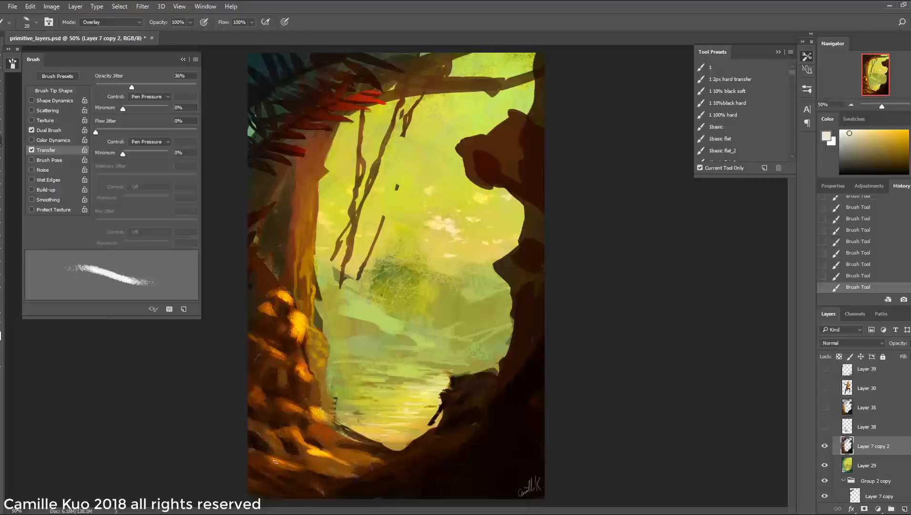
# Step: Refine the mound's golden highlights with smaller Overlay strokes, resizing the brush between them and undoing the last stroke
pyautogui.rightClick(295, 429)
pyautogui.click(339, 419)
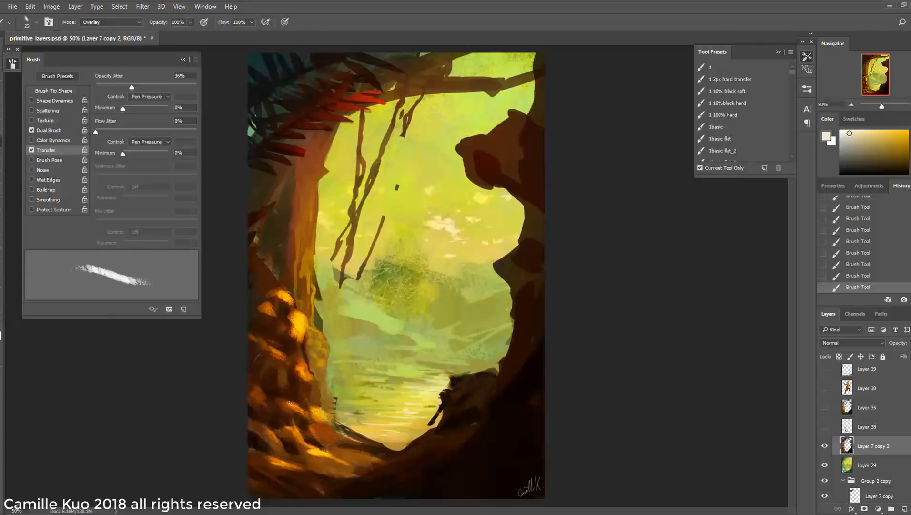
pyautogui.rightClick(317, 386)
pyautogui.click(380, 286)
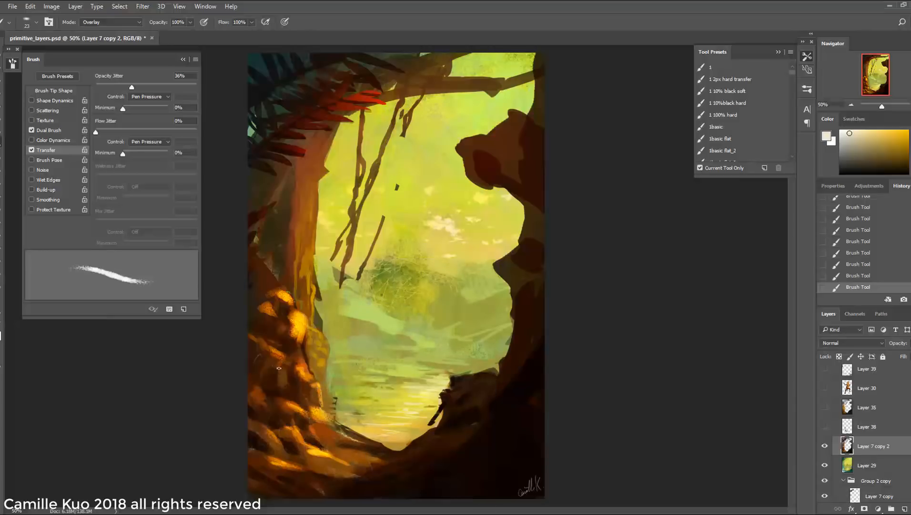
pyautogui.rightClick(322, 350)
pyautogui.click(347, 279)
pyautogui.moveTo(299, 334); pyautogui.dragTo(306, 359)
pyautogui.moveTo(277, 345); pyautogui.dragTo(282, 327)
pyautogui.hotkey('ctrl', 'z')
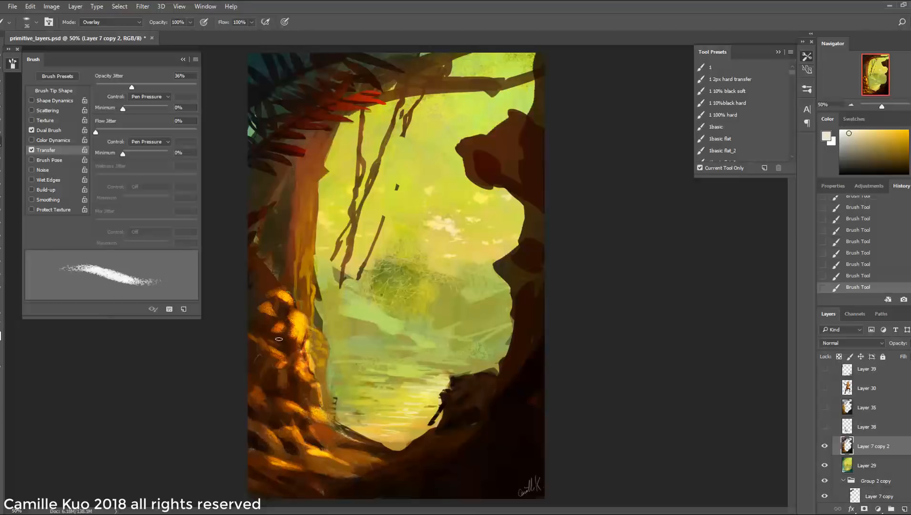
# Step: Add thin glowing grass blades at the foot of the mound with a 17 px Overlay brush, undoing the last strokes
pyautogui.rightClick(306, 372)
pyautogui.click(343, 280)
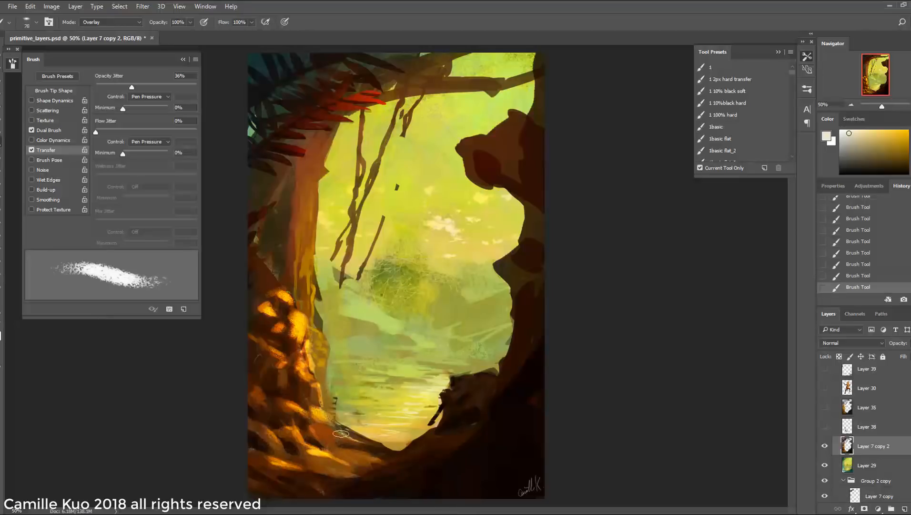
pyautogui.rightClick(353, 454)
pyautogui.click(377, 292)
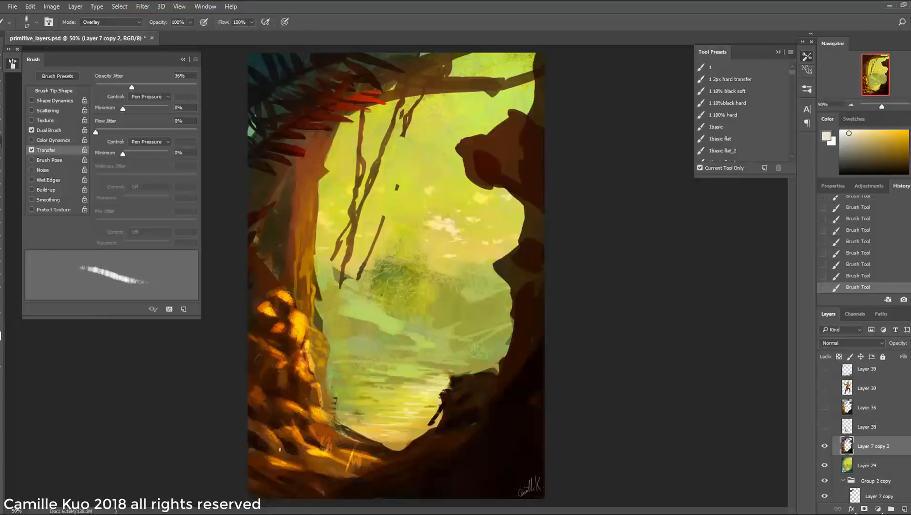
pyautogui.hotkey('ctrl', 'alt', 'z')
pyautogui.hotkey('ctrl', 'alt', 'z')
# Step: Return the brush mode to Normal, try a stroke on the right-hand rock and undo it
pyautogui.click(110, 22)
pyautogui.click(95, 32)
pyautogui.moveTo(523, 291); pyautogui.dragTo(535, 305)
pyautogui.hotkey('ctrl', 'alt', 'z')
pyautogui.keyDown('alt'); pyautogui.click(501, 304); pyautogui.keyUp('alt')
pyautogui.hotkey('ctrl', 'alt', 'z')
pyautogui.hotkey('ctrl', 'alt', 'z')
pyautogui.hotkey('ctrl', 'shift', 'z')
pyautogui.hotkey('ctrl', 'shift', 'z')
pyautogui.hotkey('ctrl', 'alt', 'z')
# Step: Pick a dark olive green and paint small grass tufts along the canvas's lower edge, undoing the last stroke
pyautogui.click(893, 156)
pyautogui.moveTo(263, 393); pyautogui.dragTo(258, 382)
pyautogui.moveTo(382, 497); pyautogui.dragTo(379, 478)
pyautogui.moveTo(391, 498); pyautogui.dragTo(388, 480)
pyautogui.moveTo(408, 498); pyautogui.dragTo(385, 472)
pyautogui.click(896, 162)
pyautogui.hotkey('ctrl', 'alt', 'z')
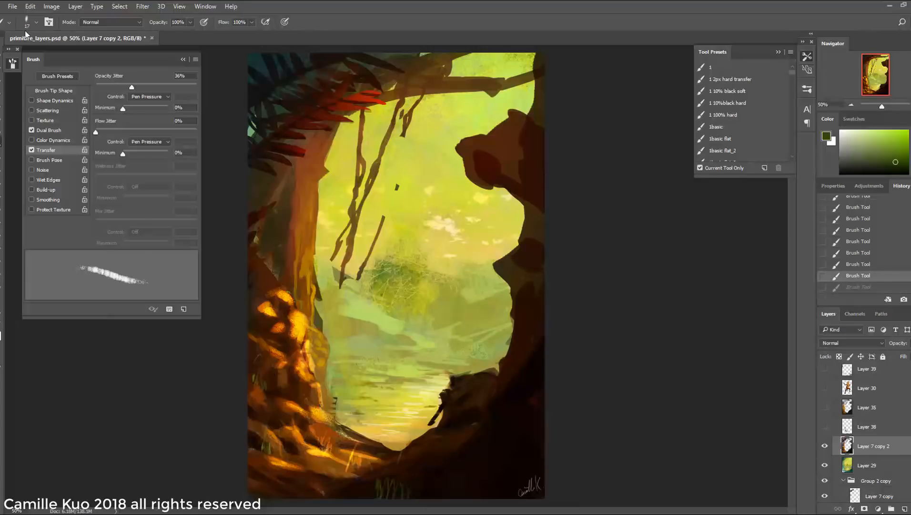
# Step: Choose the 112 px grass brush tip, try it on the dark foreground ground and undo the stroke
pyautogui.click(34, 22)
pyautogui.moveTo(115, 161); pyautogui.dragTo(111, 197)
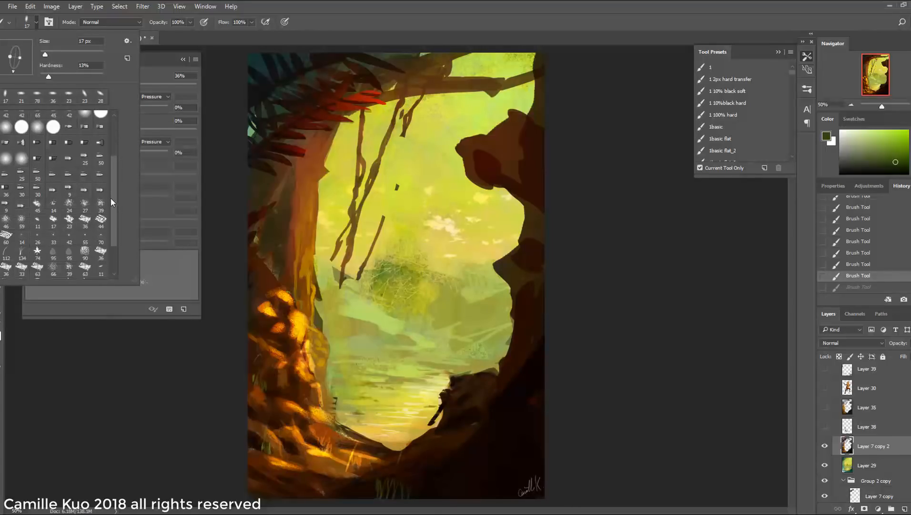
pyautogui.click(7, 254)
pyautogui.click(298, 9)
pyautogui.click(54, 100)
pyautogui.moveTo(418, 479); pyautogui.dragTo(452, 492)
pyautogui.hotkey('ctrl', 'z')
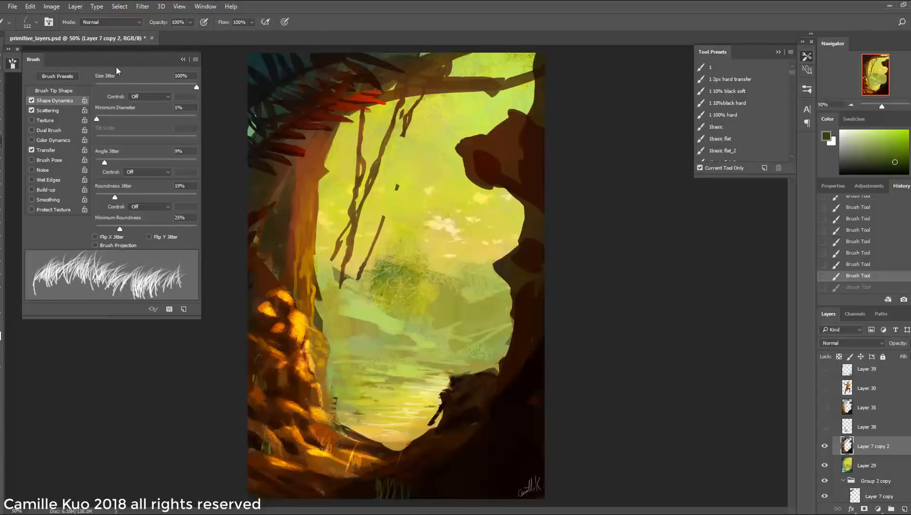
# Step: Set the grass brush's opacity jitter control to Pen Pressure and paint olive grass on the dark lower-right ground
pyautogui.click(48, 149)
pyautogui.click(158, 96)
pyautogui.click(150, 117)
pyautogui.rightClick(447, 477)
pyautogui.moveTo(442, 477); pyautogui.dragTo(498, 477)
# Step: Resize the grass brush and extend the olive grass across the lower-right foreground
pyautogui.rightClick(518, 477)
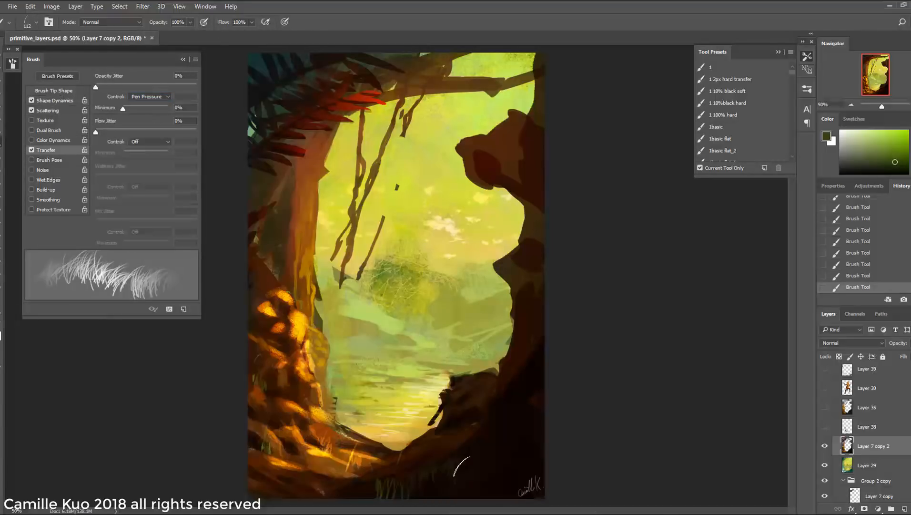
pyautogui.click(605, 283)
pyautogui.moveTo(393, 493); pyautogui.dragTo(484, 458)
pyautogui.rightClick(484, 458)
pyautogui.click(591, 285)
pyautogui.moveTo(432, 469)
pyautogui.mouseDown()
pyautogui.moveTo(437, 476)
pyautogui.moveTo(401, 483)
pyautogui.moveTo(505, 485)
pyautogui.mouseUp()
# Step: Try grass strokes with a higher angle jitter, pick a darker olive green and undo the last strokes
pyautogui.click(63, 101)
pyautogui.moveTo(104, 163); pyautogui.dragTo(116, 163)
pyautogui.moveTo(472, 471)
pyautogui.mouseDown()
pyautogui.moveTo(514, 491)
pyautogui.moveTo(431, 484)
pyautogui.moveTo(496, 458)
pyautogui.moveTo(443, 481)
pyautogui.mouseUp()
pyautogui.rightClick(537, 481)
pyautogui.click(609, 284)
pyautogui.click(898, 166)
pyautogui.hotkey('ctrl', 'z')
pyautogui.hotkey('ctrl', 'z')
# Step: Restore the angle jitter to 9%, try a grass stroke in another brush mode, return to Normal and undo the stroke
pyautogui.click(139, 23)
pyautogui.click(142, 132)
pyautogui.click(869, 274)
pyautogui.click(866, 264)
pyautogui.moveTo(116, 162); pyautogui.dragTo(104, 162)
pyautogui.moveTo(471, 462); pyautogui.dragTo(509, 448)
pyautogui.click(138, 22)
pyautogui.click(125, 32)
pyautogui.hotkey('ctrl', 'z')
# Step: Resize the grass brush and add dark olive grass higher up the right-hand bank
pyautogui.rightClick(506, 402)
pyautogui.moveTo(597, 284); pyautogui.dragTo(591, 284)
pyautogui.moveTo(477, 429); pyautogui.dragTo(494, 416)
pyautogui.rightClick(502, 386)
# Step: Save the current grass brush as a tool preset named tutorial11
pyautogui.click(764, 168)
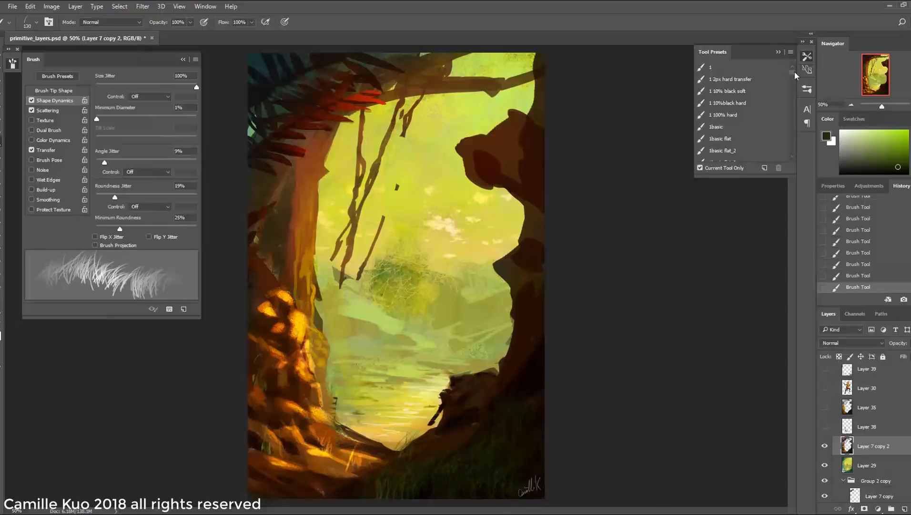
pyautogui.write('tutorial11')
pyautogui.press('Return')
# Step: Browse the saved tutorial brush presets and switch to the textured tutorial2 brush
pyautogui.moveTo(792, 149); pyautogui.dragTo(782, 217)
pyautogui.click(720, 90)
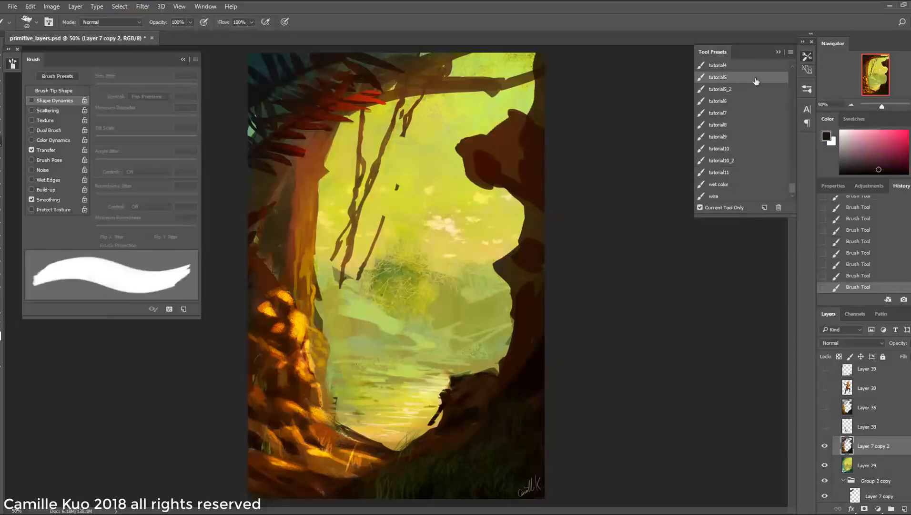
pyautogui.click(718, 66)
pyautogui.click(792, 68)
pyautogui.click(718, 69)
pyautogui.click(721, 70)
pyautogui.click(718, 70)
# Step: Set the brush to 25 px, undo a trial stroke, and paint sampled dark brown over the ground on the right-hand bank
pyautogui.rightClick(469, 453)
pyautogui.moveTo(542, 285); pyautogui.dragTo(539, 285)
pyautogui.moveTo(455, 452); pyautogui.dragTo(461, 471)
pyautogui.hotkey('ctrl', 'z')
pyautogui.keyDown('alt'); pyautogui.click(498, 446); pyautogui.keyUp('alt')
pyautogui.moveTo(498, 447); pyautogui.dragTo(467, 449)
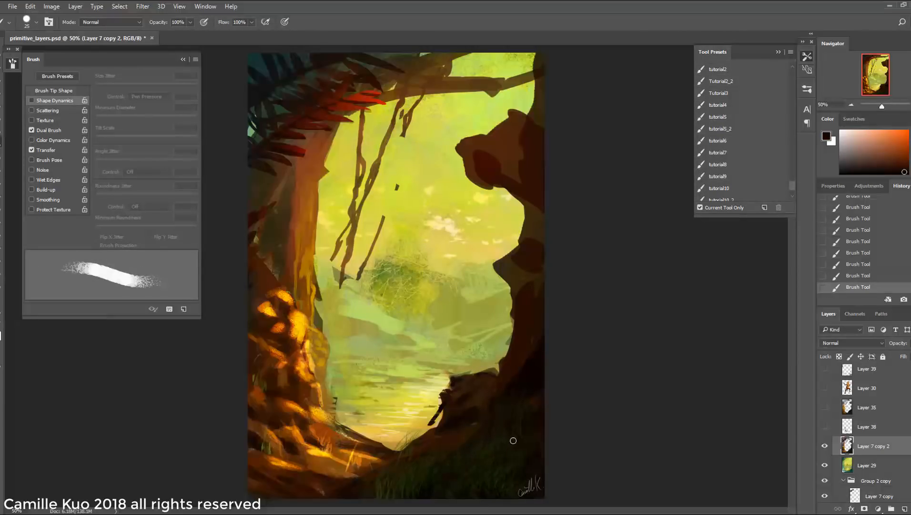
# Step: Resize the textured brush and paint dark strokes over the ground at the bottom center of the scene
pyautogui.rightClick(481, 494)
pyautogui.moveTo(578, 285); pyautogui.dragTo(582, 285)
pyautogui.moveTo(406, 479)
pyautogui.mouseDown()
pyautogui.moveTo(428, 472)
pyautogui.moveTo(382, 491)
pyautogui.mouseUp()
pyautogui.rightClick(443, 458)
pyautogui.moveTo(542, 284); pyautogui.dragTo(537, 284)
pyautogui.click(435, 453)
# Step: Paint dark strokes from the bottom center up across the right-hand bank, adjusting the brush size between strokes
pyautogui.rightClick(470, 387)
pyautogui.moveTo(377, 495); pyautogui.dragTo(488, 437)
pyautogui.rightClick(488, 438)
pyautogui.moveTo(553, 284); pyautogui.dragTo(556, 284)
pyautogui.moveTo(443, 470); pyautogui.dragTo(523, 455)
# Step: Try 18 px dark strokes over the lower part of the left-hand rocks and undo them
pyautogui.rightClick(326, 353)
pyautogui.moveTo(387, 285); pyautogui.dragTo(382, 285)
pyautogui.click(257, 411)
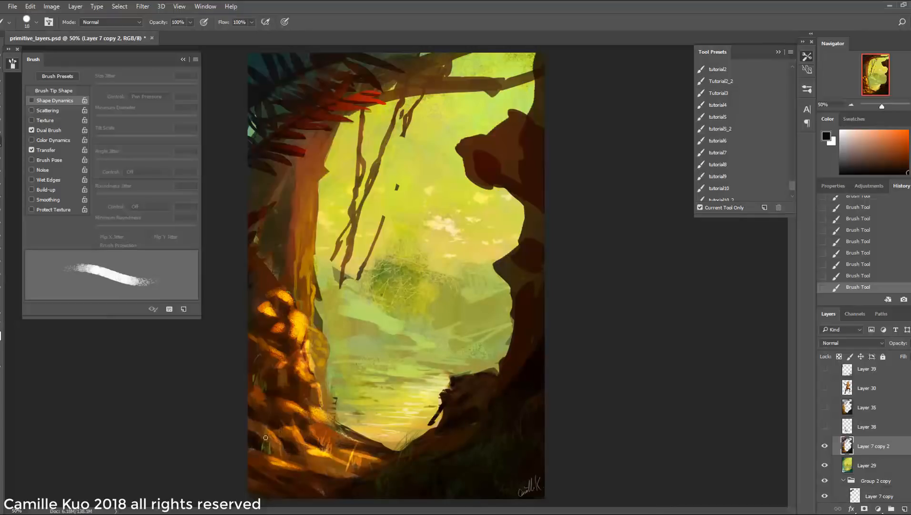
pyautogui.hotkey('ctrl', 'alt', 'z')
pyautogui.moveTo(317, 462)
pyautogui.mouseDown()
pyautogui.moveTo(339, 468)
pyautogui.moveTo(330, 464)
pyautogui.mouseUp()
pyautogui.hotkey('ctrl', 'alt', 'z')
pyautogui.hotkey('ctrl', 'alt', 'z')
# Step: Sample brown tones from the ground and paint short strokes across the rocky ground below the golden rocks
pyautogui.rightClick(354, 459)
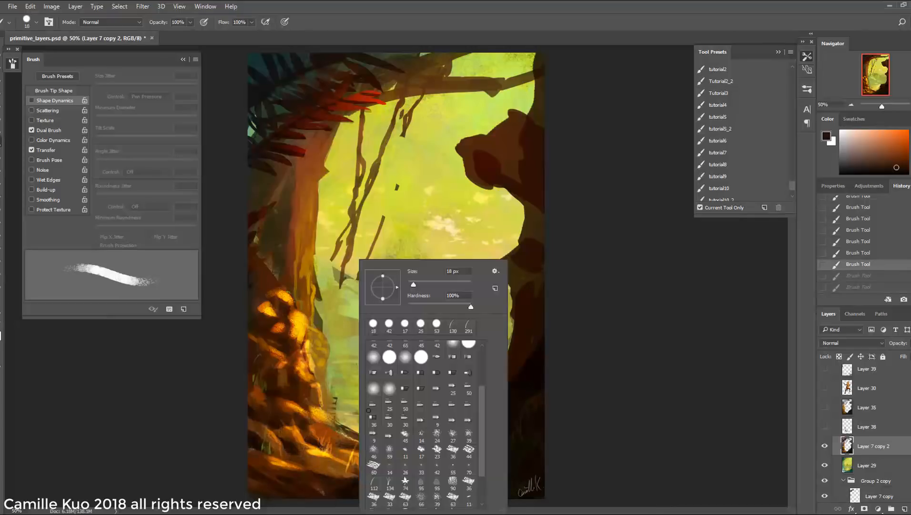
pyautogui.moveTo(409, 285); pyautogui.dragTo(413, 284)
pyautogui.keyDown('alt'); pyautogui.click(321, 460); pyautogui.keyUp('alt')
pyautogui.moveTo(308, 460); pyautogui.dragTo(329, 464)
pyautogui.rightClick(410, 456)
pyautogui.moveTo(471, 285); pyautogui.dragTo(468, 285)
pyautogui.click(853, 265)
pyautogui.keyDown('alt'); pyautogui.click(321, 450); pyautogui.keyUp('alt')
pyautogui.moveTo(315, 452); pyautogui.dragTo(330, 465)
pyautogui.keyDown('alt'); pyautogui.click(316, 462); pyautogui.keyUp('alt')
pyautogui.keyDown('alt'); pyautogui.click(355, 473); pyautogui.keyUp('alt')
# Step: Set the brush to 21 px and rework the ground below the golden rocks, undoing and restoring trial strokes
pyautogui.rightClick(393, 464)
pyautogui.moveTo(452, 285); pyautogui.dragTo(450, 284)
pyautogui.moveTo(308, 464)
pyautogui.mouseDown()
pyautogui.moveTo(342, 471)
pyautogui.moveTo(345, 451)
pyautogui.mouseUp()
pyautogui.hotkey('ctrl', 'alt', 'z')
pyautogui.hotkey('ctrl', 'alt', 'z')
pyautogui.rightClick(344, 461)
pyautogui.moveTo(399, 284); pyautogui.dragTo(402, 285)
pyautogui.moveTo(333, 449); pyautogui.dragTo(348, 457)
pyautogui.hotkey('ctrl', 'alt', 'z')
pyautogui.hotkey('ctrl', 'alt', 'z')
pyautogui.hotkey('ctrl', 'alt', 'z')
pyautogui.hotkey('ctrl', 'alt', 'z')
pyautogui.hotkey('ctrl', 'shift', 'z')
pyautogui.hotkey('ctrl', 'shift', 'z')
# Step: Sample orange from the lit rocks and paint it along the ground's edge beside the water
pyautogui.keyDown('alt'); pyautogui.click(315, 417); pyautogui.keyUp('alt')
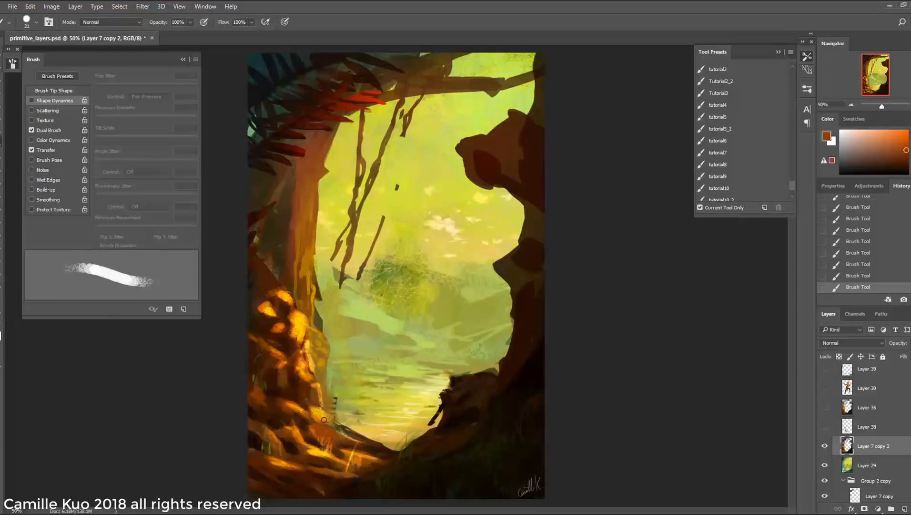
pyautogui.keyDown('alt'); pyautogui.click(355, 447); pyautogui.keyUp('alt')
pyautogui.moveTo(353, 444); pyautogui.dragTo(378, 449)
pyautogui.click(841, 275)
pyautogui.keyDown('alt'); pyautogui.click(357, 448); pyautogui.keyUp('alt')
pyautogui.rightClick(394, 455)
pyautogui.moveTo(452, 285); pyautogui.dragTo(449, 285)
pyautogui.click(841, 264)
pyautogui.moveTo(354, 443); pyautogui.dragTo(370, 446)
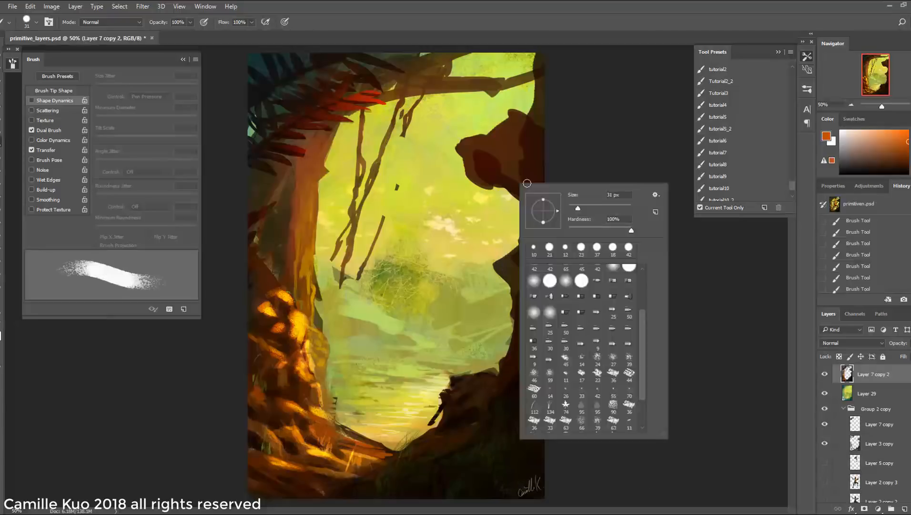
# Step: Enlarge the brush, try orange strokes on the upper-right overhanging rock, and undo them
pyautogui.press(']')
pyautogui.press(']')
pyautogui.press(']')
pyautogui.press(']')
pyautogui.press(']')
pyautogui.hotkey('ctrl', 'z')
pyautogui.moveTo(526, 177)
pyautogui.mouseDown()
pyautogui.moveTo(536, 184)
pyautogui.moveTo(511, 185)
pyautogui.mouseUp()
pyautogui.hotkey('ctrl', 'z')
# Step: Try strokes in colors sampled from the rocks and bank on the upper-right overhang and undo them
pyautogui.keyDown('alt'); pyautogui.click(531, 302); pyautogui.keyUp('alt')
pyautogui.keyDown('alt'); pyautogui.click(486, 374); pyautogui.keyUp('alt')
pyautogui.hotkey('ctrl', 'alt', 'z')
pyautogui.hotkey('ctrl', 'alt', 'z')
pyautogui.moveTo(526, 149)
pyautogui.mouseDown()
pyautogui.moveTo(523, 178)
pyautogui.moveTo(540, 164)
pyautogui.moveTo(513, 160)
pyautogui.mouseUp()
pyautogui.keyDown('alt'); pyautogui.click(373, 453); pyautogui.keyUp('alt')
pyautogui.hotkey('ctrl', 'alt', 'z')
pyautogui.hotkey('ctrl', 'alt', 'z')
pyautogui.hotkey('ctrl', 'alt', 'z')
pyautogui.hotkey('ctrl', 'alt', 'z')
pyautogui.hotkey('ctrl', 'alt', 'z')
pyautogui.hotkey('ctrl', 'alt', 'z')
pyautogui.hotkey('ctrl', 'alt', 'z')
# Step: Paint warm orange light with a 40 px brush on the lower tip of the upper-right overhanging rock
pyautogui.keyDown('alt'); pyautogui.click(498, 130); pyautogui.keyUp('alt')
pyautogui.rightClick(515, 159)
pyautogui.moveTo(580, 181); pyautogui.dragTo(575, 181)
pyautogui.moveTo(522, 143); pyautogui.dragTo(532, 148)
pyautogui.moveTo(492, 181)
pyautogui.mouseDown()
pyautogui.moveTo(478, 170)
pyautogui.moveTo(487, 183)
pyautogui.mouseUp()
pyautogui.keyDown('alt'); pyautogui.click(358, 472); pyautogui.keyUp('alt')
pyautogui.hotkey('ctrl', 'alt', 'z')
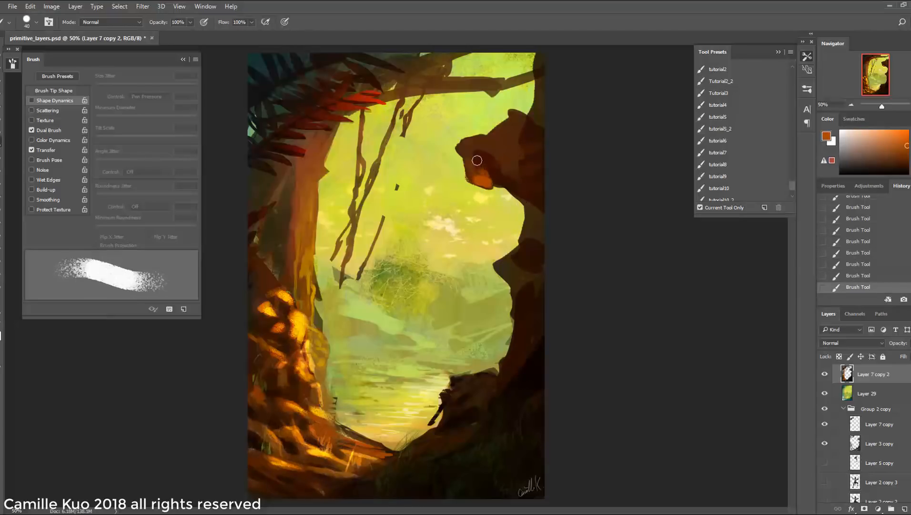
# Step: Lock the transparent pixels of Layer 7 copy 2 and paint thin golden strokes along the trunk's right edge with a 10 px brush
pyautogui.click(839, 356)
pyautogui.press(']')
pyautogui.moveTo(321, 172); pyautogui.dragTo(319, 204)
pyautogui.keyDown('alt'); pyautogui.click(313, 206); pyautogui.keyUp('alt')
pyautogui.rightClick(323, 205)
pyautogui.moveTo(386, 227); pyautogui.dragTo(364, 227)
pyautogui.moveTo(314, 176); pyautogui.dragTo(312, 217)
pyautogui.keyDown('alt'); pyautogui.click(308, 205); pyautogui.keyUp('alt')
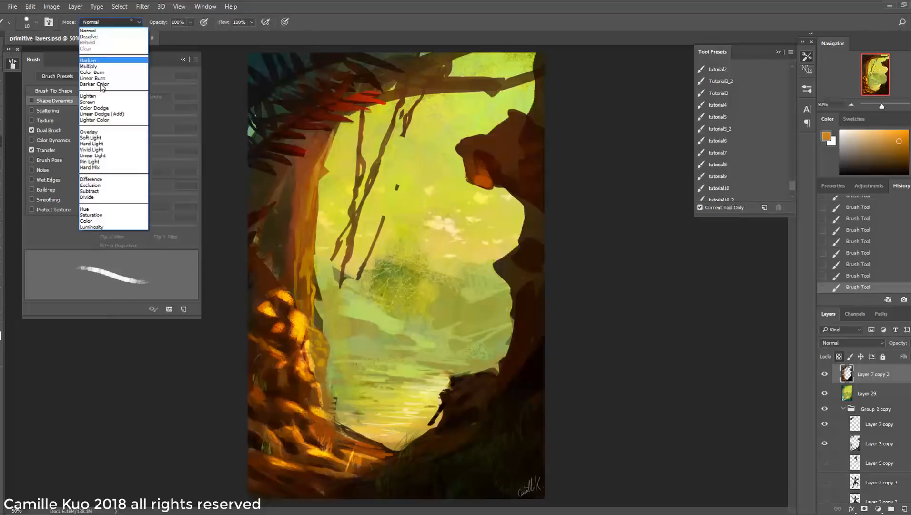
# Step: Keep the painting mode at Normal, paint sampled golden highlights on the upper trunk, and set the brush to 20 px
pyautogui.keyDown('alt'); pyautogui.click(319, 158); pyautogui.keyUp('alt')
pyautogui.click(110, 22)
pyautogui.click(92, 31)
pyautogui.keyDown('alt'); pyautogui.click(302, 334); pyautogui.keyUp('alt')
pyautogui.keyDown('alt'); pyautogui.click(303, 334); pyautogui.keyUp('alt')
pyautogui.moveTo(329, 133); pyautogui.dragTo(320, 158)
pyautogui.rightClick(325, 163)
pyautogui.moveTo(368, 187); pyautogui.dragTo(382, 187)
pyautogui.keyDown('alt'); pyautogui.click(291, 214); pyautogui.keyUp('alt')
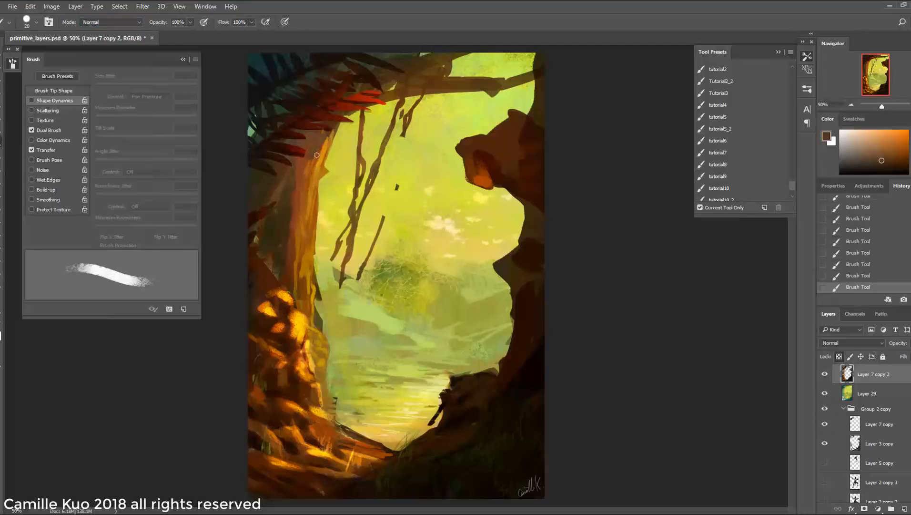
# Step: Enlarge the brush to 146 px and brush sampled backdrop yellow over the upper trunk, undoing the excess strokes
pyautogui.rightClick(322, 216)
pyautogui.click(412, 243)
pyautogui.click(862, 135)
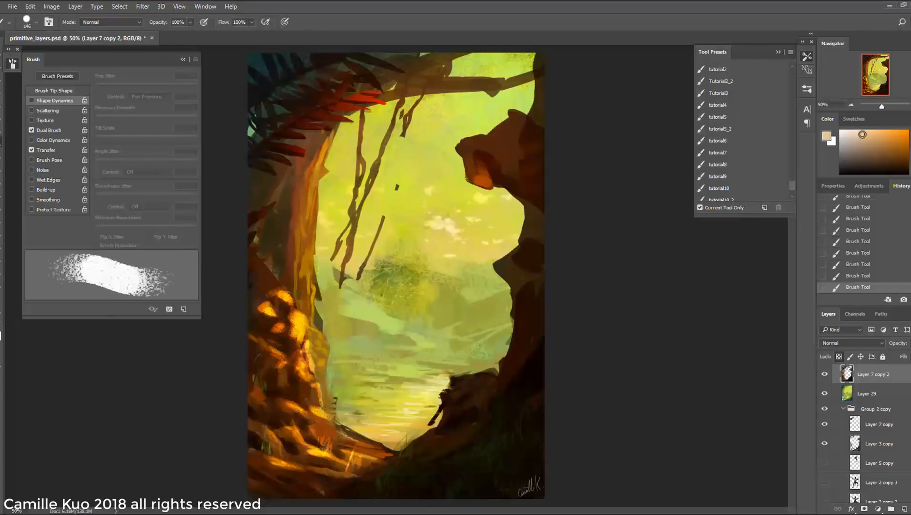
pyautogui.keyDown('alt'); pyautogui.click(336, 179); pyautogui.keyUp('alt')
pyautogui.hotkey('ctrl', 'z')
pyautogui.moveTo(334, 153)
pyautogui.mouseDown()
pyautogui.moveTo(316, 200)
pyautogui.moveTo(312, 193)
pyautogui.mouseUp()
pyautogui.moveTo(293, 341); pyautogui.dragTo(304, 328)
pyautogui.hotkey('ctrl', 'z')
pyautogui.hotkey('ctrl', 'z')
pyautogui.hotkey('ctrl', 'z')
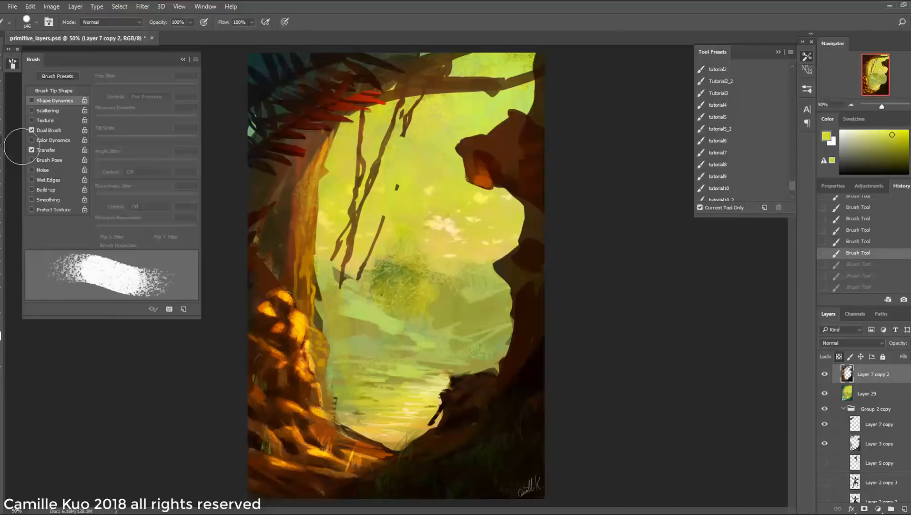
# Step: Set the Dual Brush to 167 px size, 74% scatter and count 5, testing it on the trunk and rocks with undone strokes
pyautogui.click(60, 131)
pyautogui.moveTo(177, 185)
pyautogui.mouseDown()
pyautogui.moveTo(127, 185)
pyautogui.moveTo(163, 184)
pyautogui.mouseUp()
pyautogui.moveTo(96, 225)
pyautogui.mouseDown()
pyautogui.moveTo(162, 223)
pyautogui.moveTo(103, 225)
pyautogui.mouseUp()
pyautogui.moveTo(96, 245)
pyautogui.mouseDown()
pyautogui.moveTo(134, 246)
pyautogui.moveTo(123, 245)
pyautogui.mouseUp()
pyautogui.moveTo(302, 281); pyautogui.dragTo(296, 302)
pyautogui.hotkey('ctrl', 'z')
pyautogui.moveTo(292, 347); pyautogui.dragTo(281, 365)
pyautogui.hotkey('ctrl', 'z')
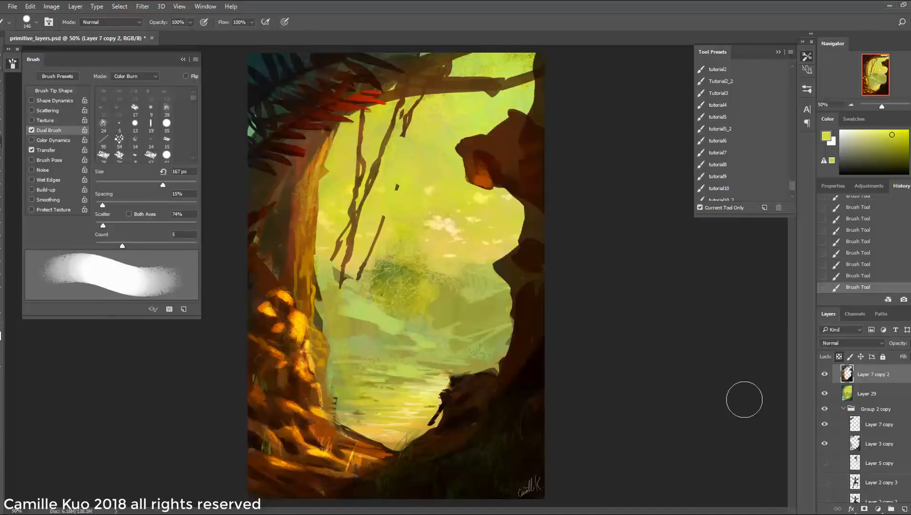
# Step: Identify the foliage layer Layer 7 copy by its visibility, duplicate it, and place the duplicate above Layer 7 copy 2
pyautogui.scroll(2, 872, 433)
pyautogui.scroll(-5, 872, 433)
pyautogui.scroll(3, 872, 433)
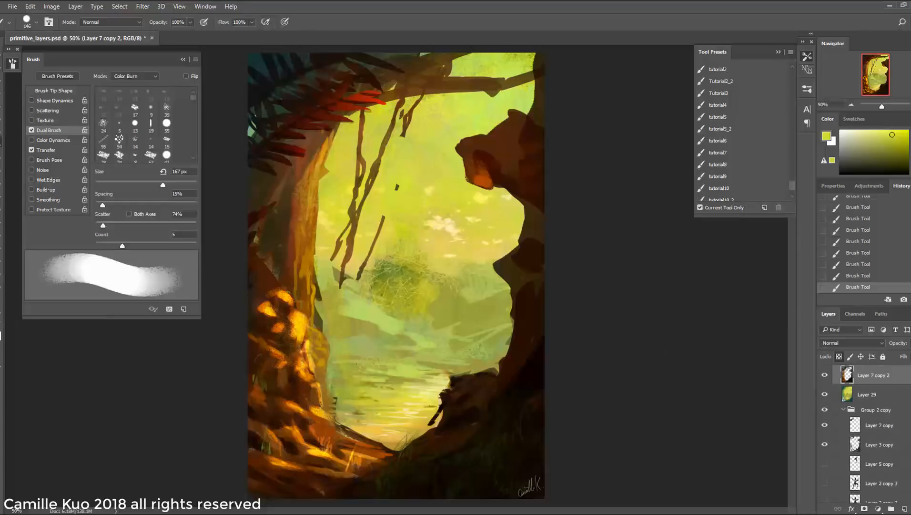
pyautogui.click(888, 431)
pyautogui.click(823, 426)
pyautogui.click(823, 427)
pyautogui.click(823, 427)
pyautogui.rightClick(876, 426)
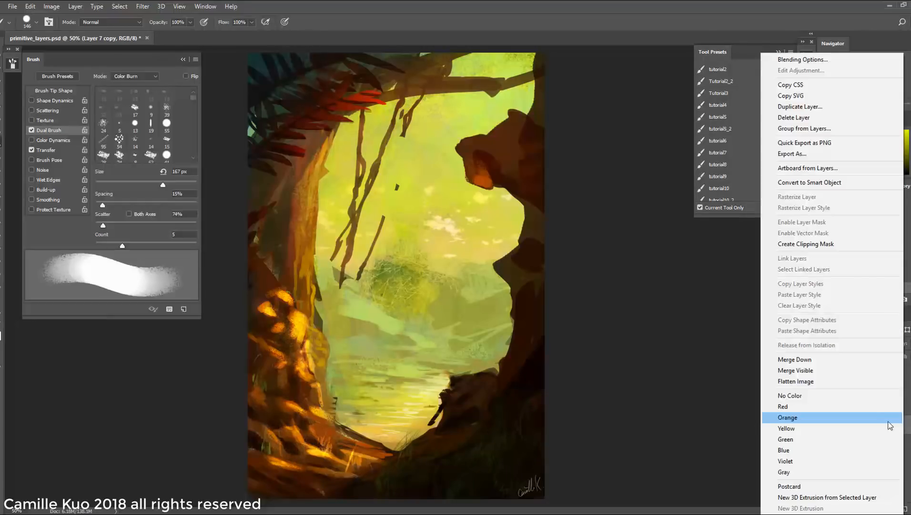
pyautogui.click(800, 107)
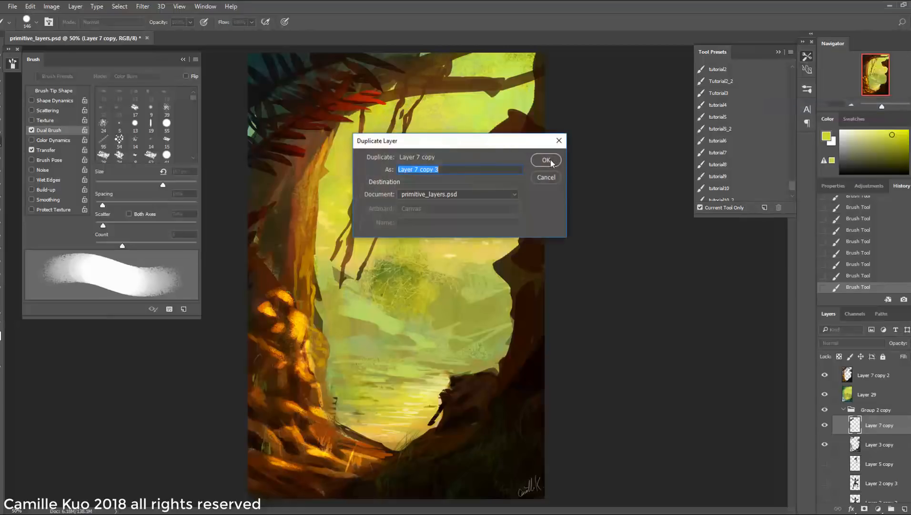
pyautogui.press('Return')
# Step: Set the brush mode to Overlay, pick a green, and paint over the red fern fronds at the upper left
pyautogui.click(112, 22)
pyautogui.click(96, 137)
pyautogui.click(111, 22)
pyautogui.click(95, 131)
pyautogui.click(903, 149)
pyautogui.click(910, 161)
pyautogui.moveTo(296, 125)
pyautogui.mouseDown()
pyautogui.moveTo(346, 104)
pyautogui.moveTo(387, 77)
pyautogui.mouseUp()
pyautogui.moveTo(377, 99); pyautogui.dragTo(341, 96)
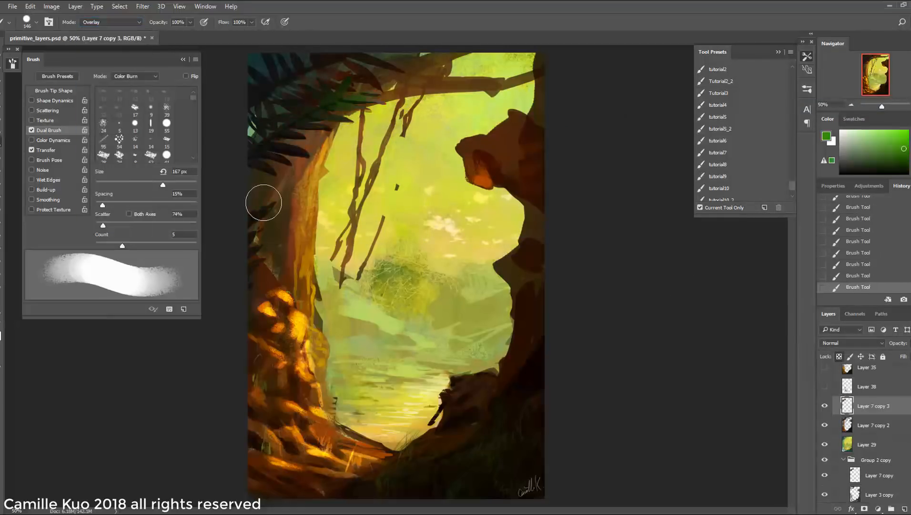
# Step: Choose the 112 px grass-blade brush and set its angle jitter to 52%
pyautogui.click(33, 25)
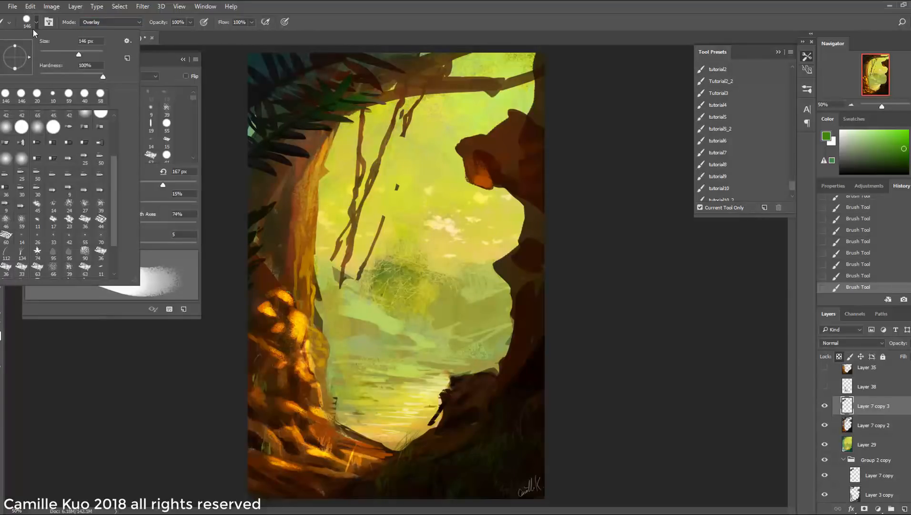
pyautogui.click(71, 209)
pyautogui.click(292, 32)
pyautogui.click(51, 101)
pyautogui.moveTo(104, 163); pyautogui.dragTo(147, 162)
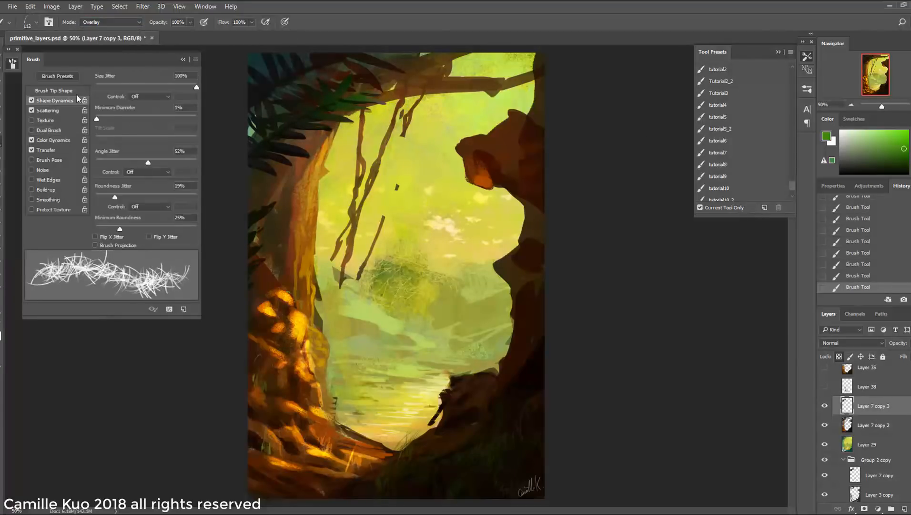
# Step: Widen the blade brush's spacing, turn off Color Dynamics, and control its opacity with Pen Pressure
pyautogui.click(53, 91)
pyautogui.moveTo(116, 230); pyautogui.dragTo(129, 230)
pyautogui.click(32, 140)
pyautogui.click(49, 150)
pyautogui.click(149, 97)
pyautogui.click(149, 118)
# Step: Enlarge the blade brush to 152 px, undo the trial strokes, and paint green leaves over the upper-left fronds in Normal mode
pyautogui.rightClick(347, 108)
pyautogui.click(818, 400)
pyautogui.press(']')
pyautogui.press(']')
pyautogui.press(']')
pyautogui.press(']')
pyautogui.keyDown('alt'); pyautogui.click(353, 132); pyautogui.keyUp('alt')
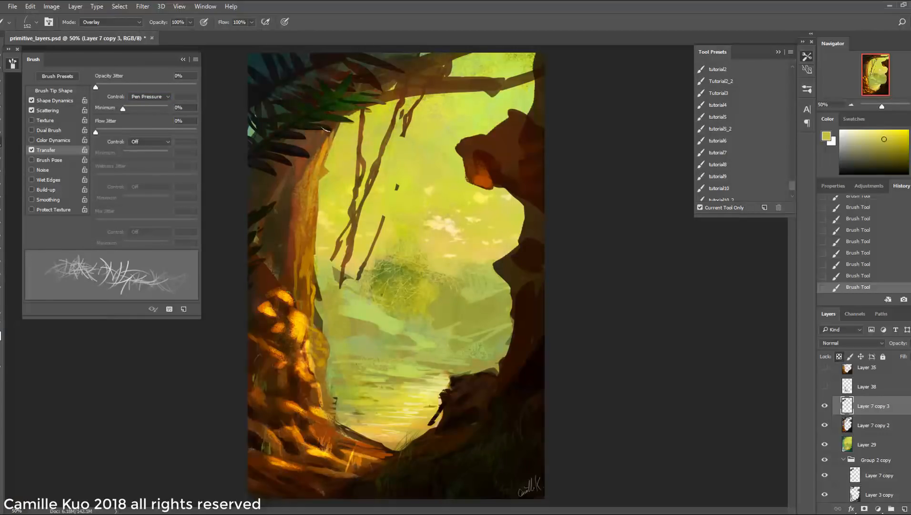
pyautogui.hotkey('ctrl', 'alt', 'z')
pyautogui.hotkey('ctrl', 'alt', 'z')
pyautogui.moveTo(357, 82); pyautogui.dragTo(319, 119)
pyautogui.keyDown('alt'); pyautogui.click(353, 132); pyautogui.keyUp('alt')
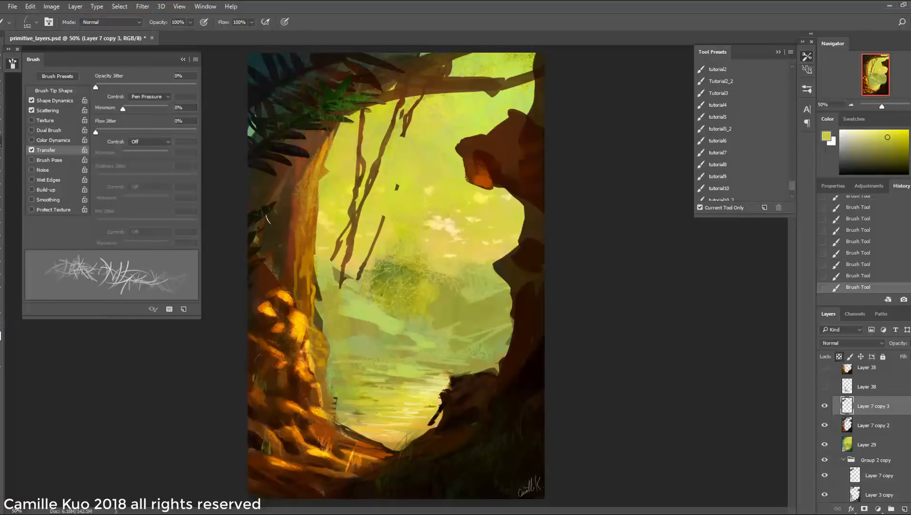
# Step: Save the 153 px grass-blade brush as a tool preset named tutorial12 with its color included
pyautogui.click(869, 268)
pyautogui.moveTo(344, 106); pyautogui.dragTo(307, 119)
pyautogui.click(853, 264)
pyautogui.click(54, 90)
pyautogui.click(791, 196)
pyautogui.click(764, 207)
pyautogui.write('tutorial12')
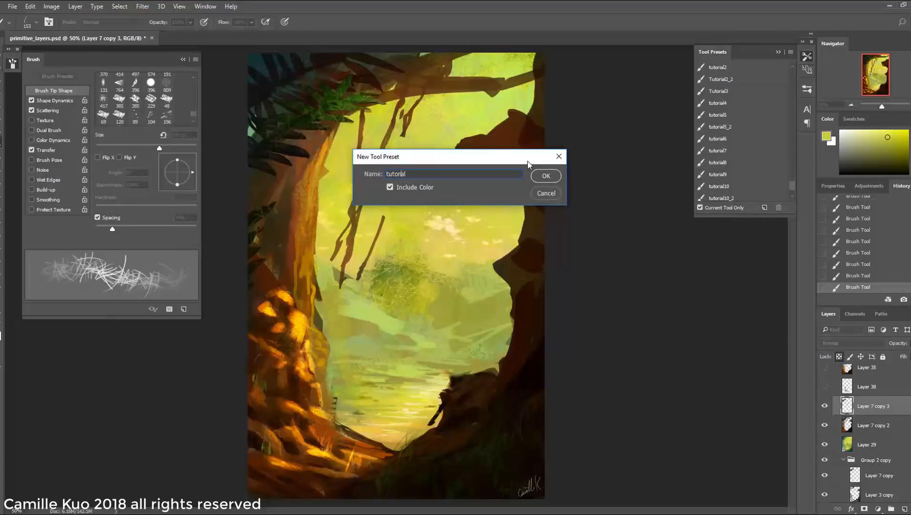
pyautogui.press('Return')
# Step: Dab more blade strokes over the upper-left fronds and sample a dark olive from them
pyautogui.moveTo(287, 149); pyautogui.dragTo(263, 169)
pyautogui.hotkey('ctrl', 'z')
pyautogui.moveTo(334, 101); pyautogui.dragTo(322, 122)
pyautogui.keyDown('alt'); pyautogui.click(328, 110); pyautogui.keyUp('alt')
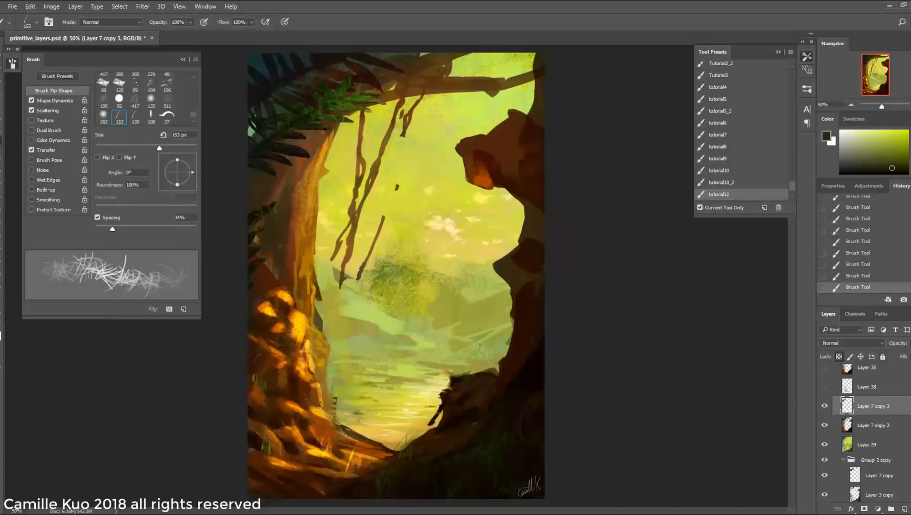
# Step: On Layer 7 copy 2, paint the lower-left rock bank with sampled brown using the 44 px round brush
pyautogui.moveTo(825, 406)
pyautogui.mouseDown()
pyautogui.moveTo(824, 425)
pyautogui.moveTo(825, 406)
pyautogui.mouseUp()
pyautogui.click(873, 425)
pyautogui.rightClick(389, 334)
pyautogui.click(452, 324)
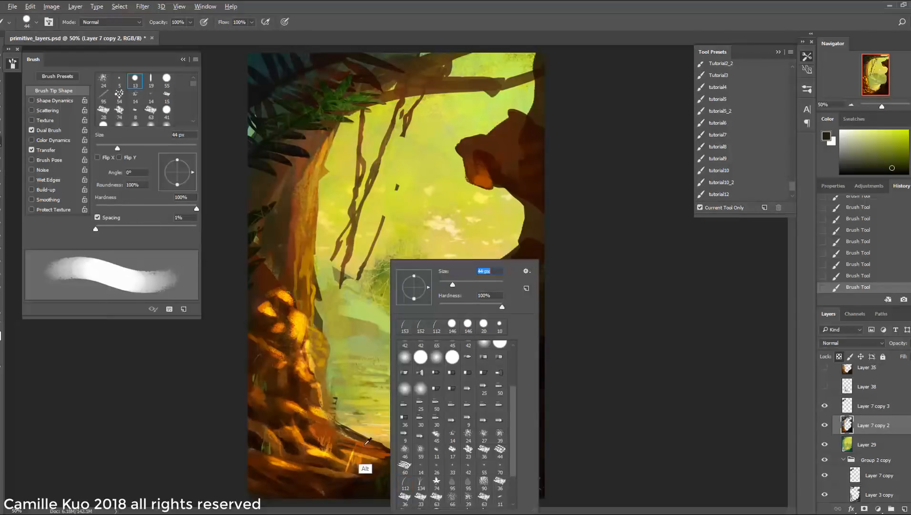
pyautogui.click(375, 430)
pyautogui.keyDown('alt'); pyautogui.click(376, 450); pyautogui.keyUp('alt')
pyautogui.keyDown('alt'); pyautogui.click(344, 429); pyautogui.keyUp('alt')
pyautogui.moveTo(367, 443)
pyautogui.mouseDown()
pyautogui.moveTo(393, 451)
pyautogui.moveTo(355, 436)
pyautogui.mouseUp()
pyautogui.click(867, 279)
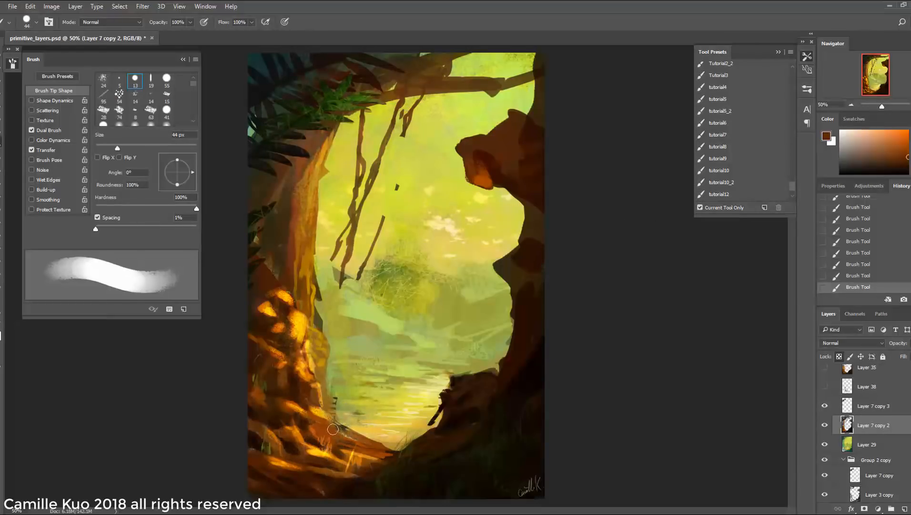
# Step: Show Layer 2 copy 3 and Layer 2 copy 2 in Group 2 copy and duplicate both layers
pyautogui.scroll(-4, 872, 431)
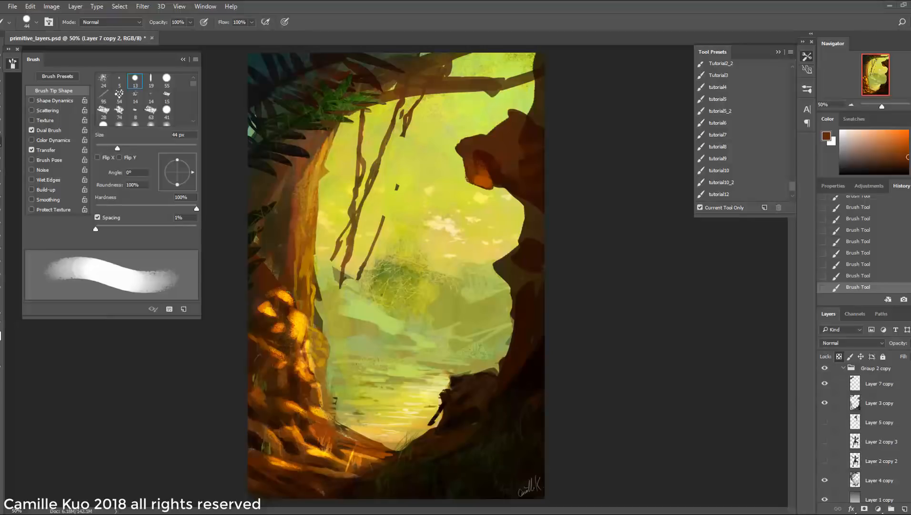
pyautogui.scroll(1, 872, 431)
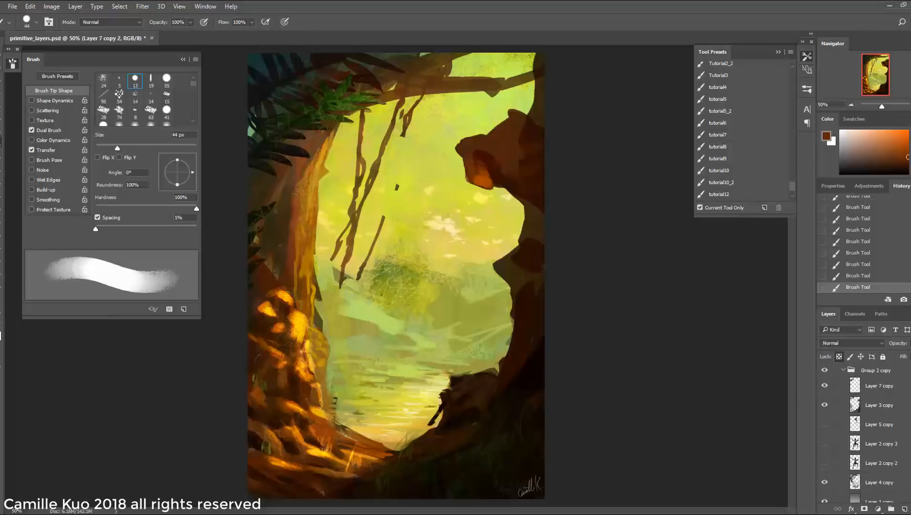
pyautogui.click(880, 448)
pyautogui.keyDown('shift'); pyautogui.click(892, 465); pyautogui.keyUp('shift')
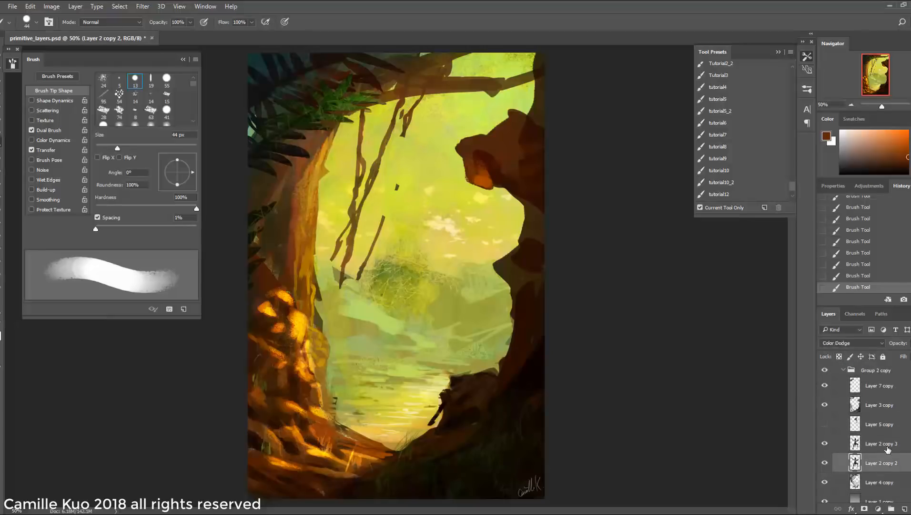
pyautogui.rightClick(886, 451)
pyautogui.click(791, 111)
pyautogui.click(547, 162)
pyautogui.scroll(1, 882, 443)
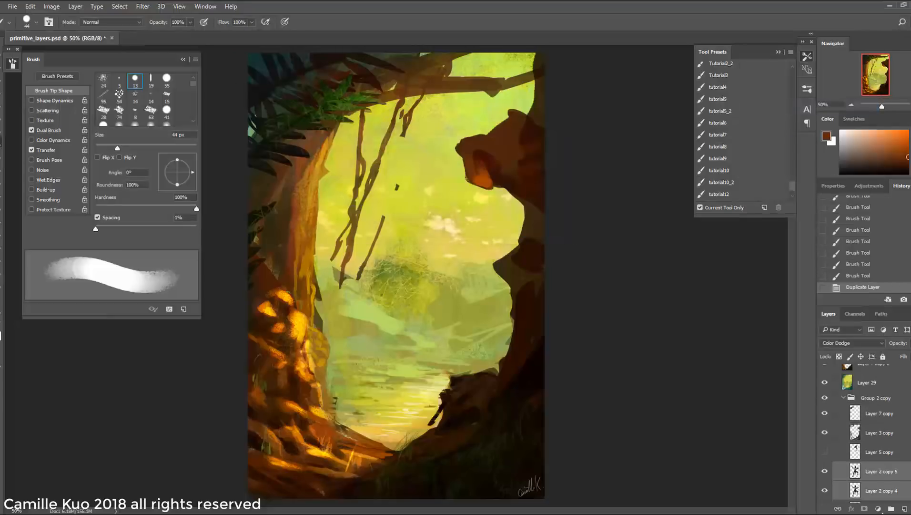
# Step: Move the two duplicated figure layers above Layer 7 copy 3 and merge them
pyautogui.moveTo(890, 465); pyautogui.dragTo(890, 370)
pyautogui.moveTo(879, 450); pyautogui.dragTo(876, 405)
pyautogui.hotkey('ctrl', 'e')
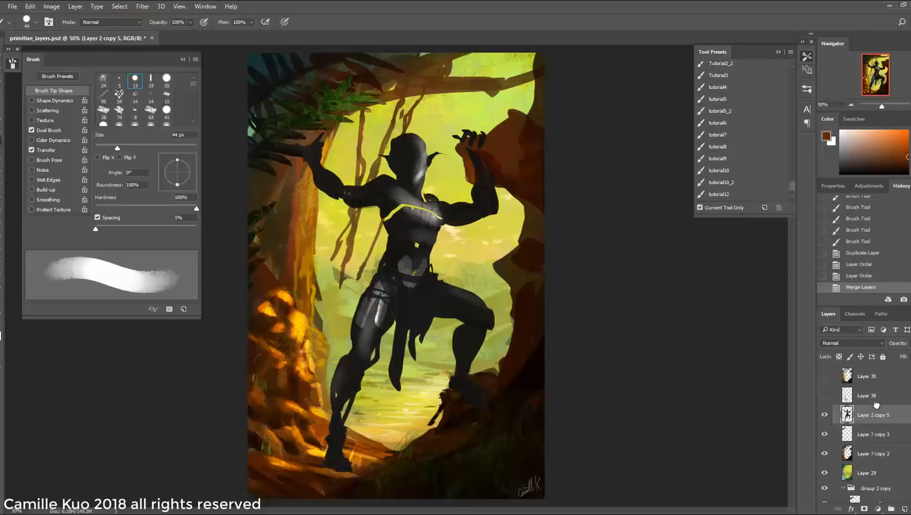
# Step: Lock the merged figure layer's transparent pixels and set the brush to 171 px in Overlay mode
pyautogui.click(839, 357)
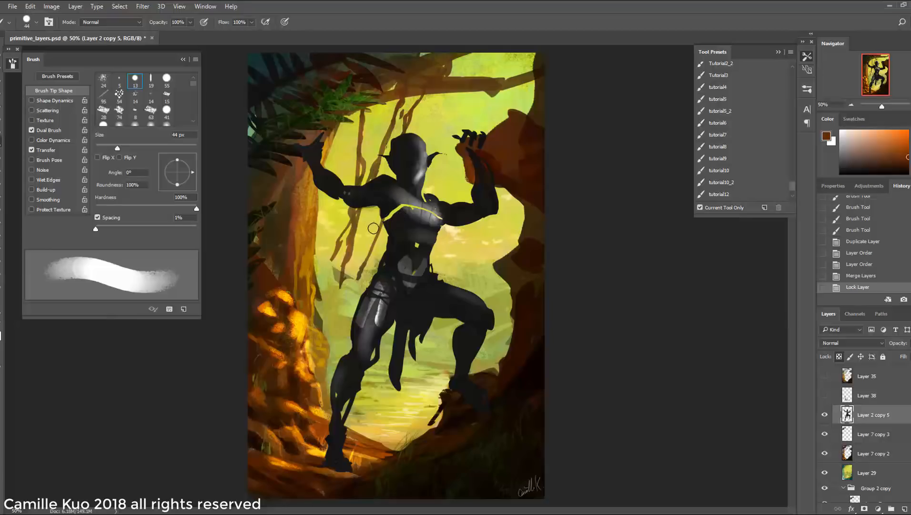
pyautogui.click(109, 22)
pyautogui.click(97, 135)
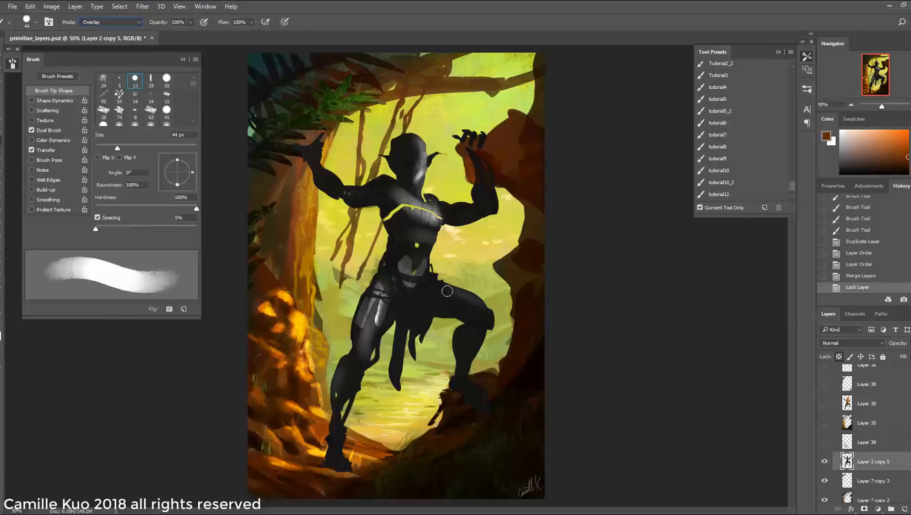
pyautogui.rightClick(452, 291)
pyautogui.moveTo(528, 282); pyautogui.dragTo(537, 285)
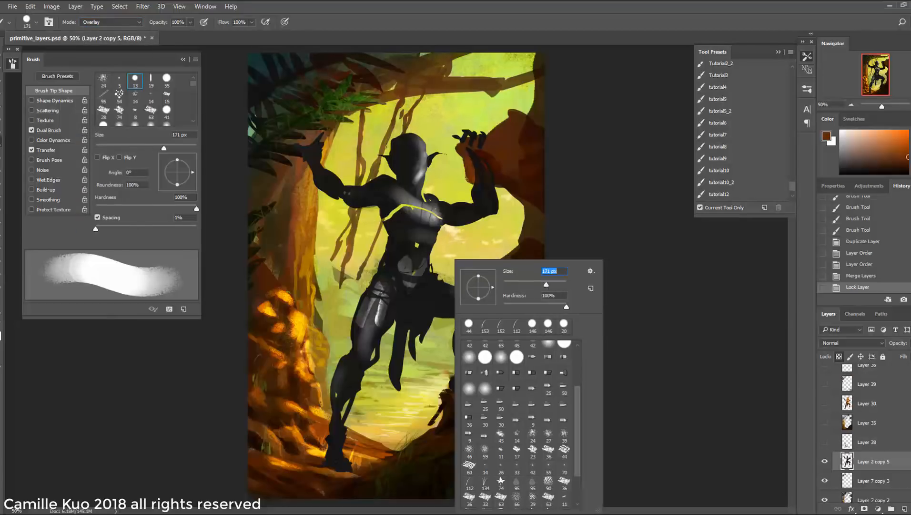
# Step: Sample orange from the sunlit rocks and glaze it over the figure's thighs, chest and raised arm
pyautogui.keyDown('alt'); pyautogui.click(288, 301); pyautogui.keyUp('alt')
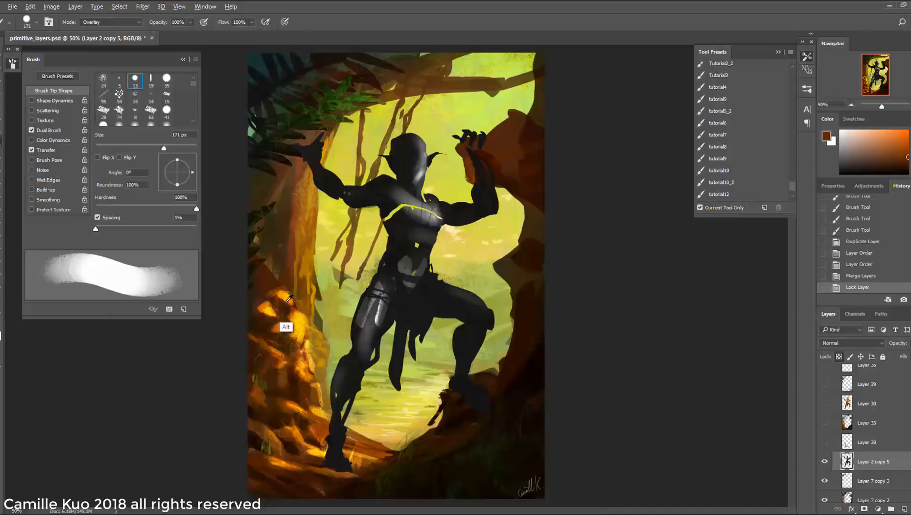
pyautogui.keyDown('alt'); pyautogui.click(296, 301); pyautogui.keyUp('alt')
pyautogui.moveTo(453, 298)
pyautogui.mouseDown()
pyautogui.moveTo(456, 342)
pyautogui.moveTo(405, 210)
pyautogui.mouseUp()
pyautogui.hotkey('ctrl', 'z')
pyautogui.moveTo(381, 298); pyautogui.dragTo(376, 324)
pyautogui.moveTo(445, 291); pyautogui.dragTo(454, 299)
pyautogui.keyDown('alt'); pyautogui.click(291, 310); pyautogui.keyUp('alt')
pyautogui.moveTo(379, 296); pyautogui.dragTo(370, 333)
pyautogui.moveTo(448, 290); pyautogui.dragTo(478, 305)
pyautogui.moveTo(432, 209); pyautogui.dragTo(409, 200)
pyautogui.moveTo(470, 157); pyautogui.dragTo(478, 182)
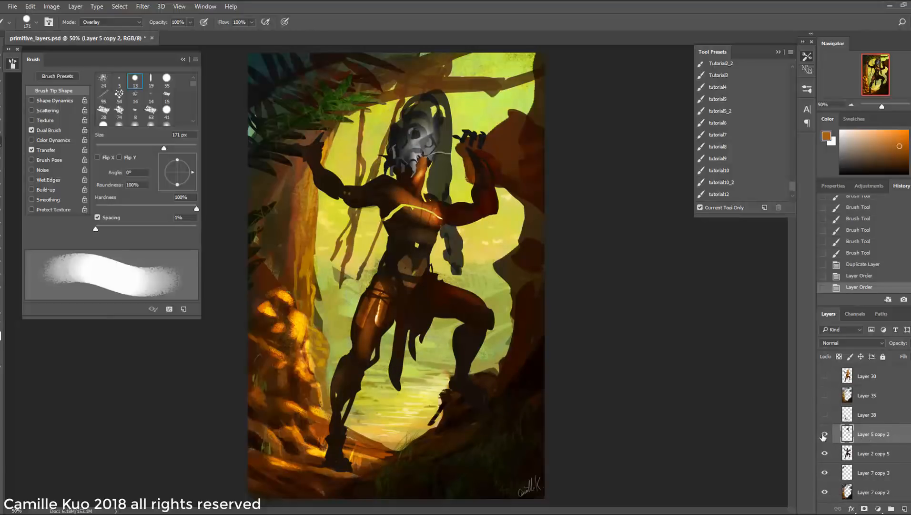
# Step: Compare the figure with and without Layer 5 copy 2 and lock that layer's transparent pixels
pyautogui.click(824, 434)
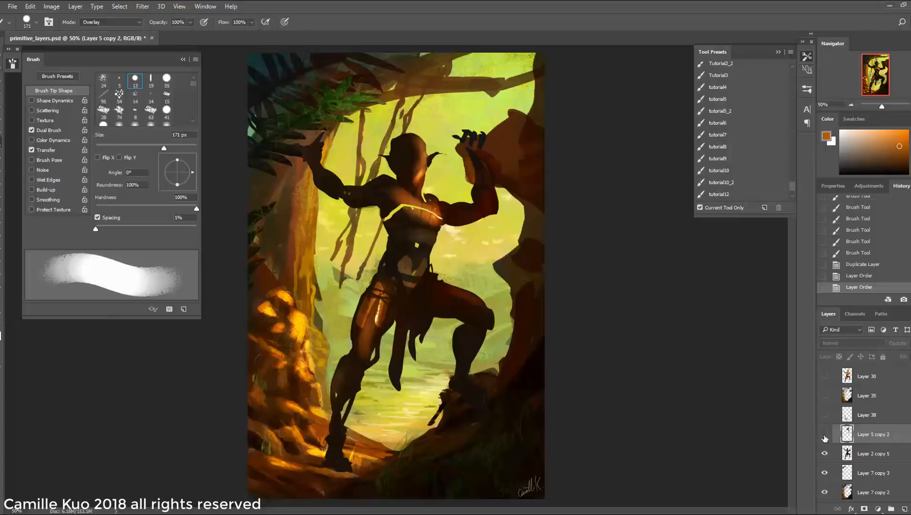
pyautogui.click(824, 435)
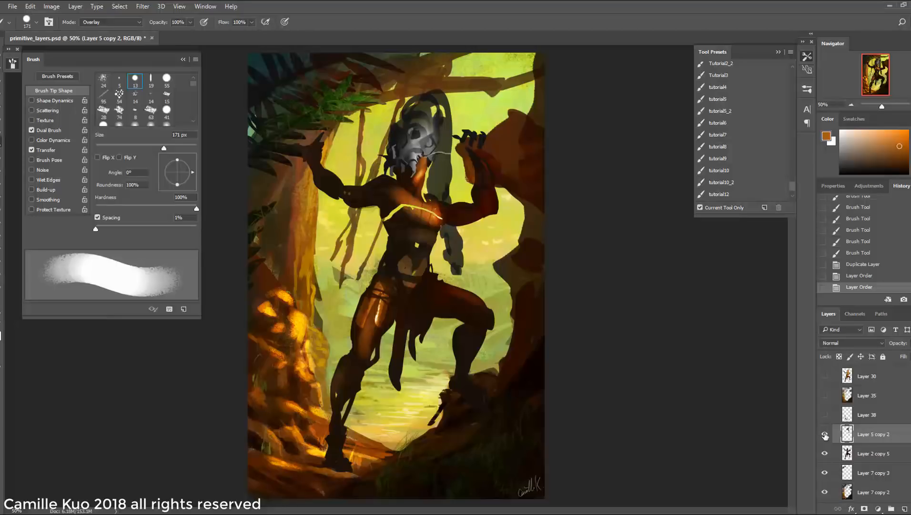
pyautogui.click(824, 435)
pyautogui.click(824, 434)
pyautogui.press('/')
# Step: Paint a glowing orange Overlay glaze over the face mask on Layer 5 copy 2
pyautogui.moveTo(431, 135); pyautogui.dragTo(425, 153)
pyautogui.moveTo(429, 152)
pyautogui.mouseDown()
pyautogui.moveTo(410, 143)
pyautogui.moveTo(424, 146)
pyautogui.moveTo(422, 159)
pyautogui.moveTo(424, 133)
pyautogui.moveTo(384, 145)
pyautogui.moveTo(424, 121)
pyautogui.mouseUp()
pyautogui.keyDown('alt'); pyautogui.click(422, 175); pyautogui.keyUp('alt')
pyautogui.hotkey('ctrl', 'z')
pyautogui.keyDown('alt'); pyautogui.click(431, 143); pyautogui.keyUp('alt')
pyautogui.click(870, 135)
pyautogui.keyDown('alt'); pyautogui.click(443, 154); pyautogui.keyUp('alt')
pyautogui.hotkey('ctrl', 'z')
# Step: Pick a deep red and glaze it over the figure's long hair on Layer 5 copy 2
pyautogui.moveTo(442, 164); pyautogui.dragTo(450, 245)
pyautogui.moveTo(910, 169); pyautogui.dragTo(910, 173)
pyautogui.click(905, 149)
pyautogui.moveTo(448, 231)
pyautogui.mouseDown()
pyautogui.moveTo(456, 265)
pyautogui.moveTo(444, 235)
pyautogui.mouseUp()
pyautogui.click(868, 243)
pyautogui.click(868, 232)
pyautogui.moveTo(449, 181)
pyautogui.mouseDown()
pyautogui.moveTo(461, 118)
pyautogui.moveTo(443, 131)
pyautogui.mouseUp()
pyautogui.click(444, 156)
# Step: On Layer 2 copy 5, paint the loincloth bright red with an 89 px Overlay brush
pyautogui.click(874, 453)
pyautogui.rightClick(461, 309)
pyautogui.moveTo(570, 280); pyautogui.dragTo(544, 280)
pyautogui.click(418, 305)
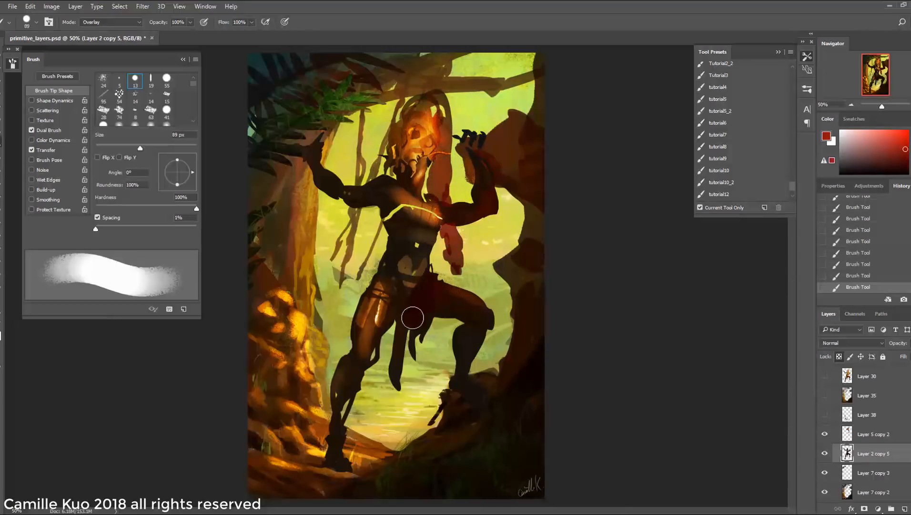
pyautogui.moveTo(450, 279); pyautogui.dragTo(381, 293)
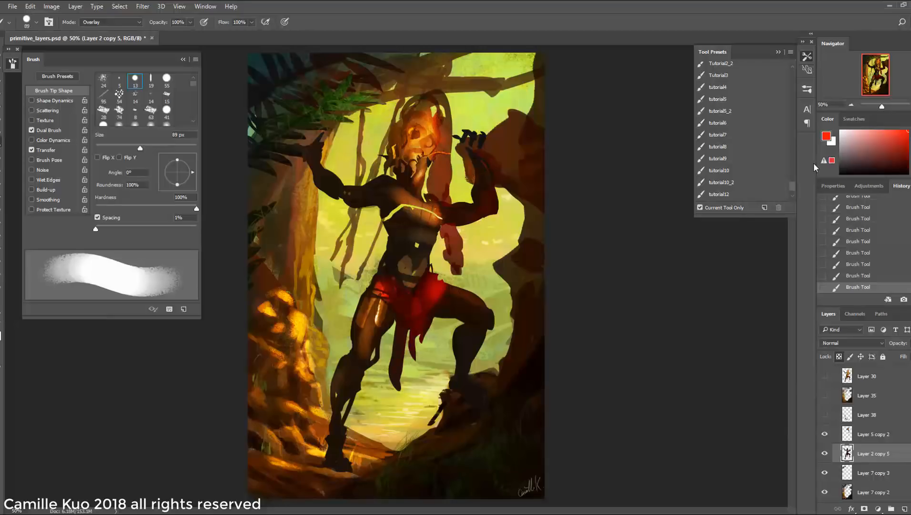
# Step: Sample warm tones from the rocks and figure and glaze them over the outstretched arm and both legs
pyautogui.keyDown('alt'); pyautogui.click(280, 338); pyautogui.keyUp('alt')
pyautogui.keyDown('alt'); pyautogui.click(415, 179); pyautogui.keyUp('alt')
pyautogui.moveTo(380, 201)
pyautogui.mouseDown()
pyautogui.moveTo(320, 195)
pyautogui.moveTo(382, 173)
pyautogui.moveTo(332, 154)
pyautogui.mouseUp()
pyautogui.hotkey('ctrl', 'z')
pyautogui.moveTo(364, 321); pyautogui.dragTo(364, 350)
pyautogui.moveTo(351, 396); pyautogui.dragTo(344, 456)
pyautogui.moveTo(463, 343); pyautogui.dragTo(463, 386)
pyautogui.moveTo(487, 331); pyautogui.dragTo(466, 385)
pyautogui.moveTo(459, 330); pyautogui.dragTo(461, 358)
# Step: Try lighter highlights on the raised leg and thigh with a smaller brush, and undo them
pyautogui.press('[')
pyautogui.press('[')
pyautogui.press('[')
pyautogui.press('[')
pyautogui.click(840, 132)
pyautogui.click(863, 265)
pyautogui.moveTo(468, 326); pyautogui.dragTo(462, 337)
pyautogui.moveTo(467, 296); pyautogui.dragTo(486, 303)
pyautogui.moveTo(434, 287); pyautogui.dragTo(479, 299)
pyautogui.hotkey('ctrl', 'z')
pyautogui.hotkey('ctrl', 'z')
pyautogui.hotkey('ctrl', 'z')
pyautogui.hotkey('ctrl', 'z')
# Step: Enlarge the brush to 72 px and glaze light tan over the chest and abdomen
pyautogui.press(']')
pyautogui.press(']')
pyautogui.moveTo(424, 222)
pyautogui.mouseDown()
pyautogui.moveTo(434, 234)
pyautogui.moveTo(412, 212)
pyautogui.mouseUp()
pyautogui.moveTo(425, 246); pyautogui.dragTo(427, 264)
pyautogui.moveTo(406, 259); pyautogui.dragTo(405, 271)
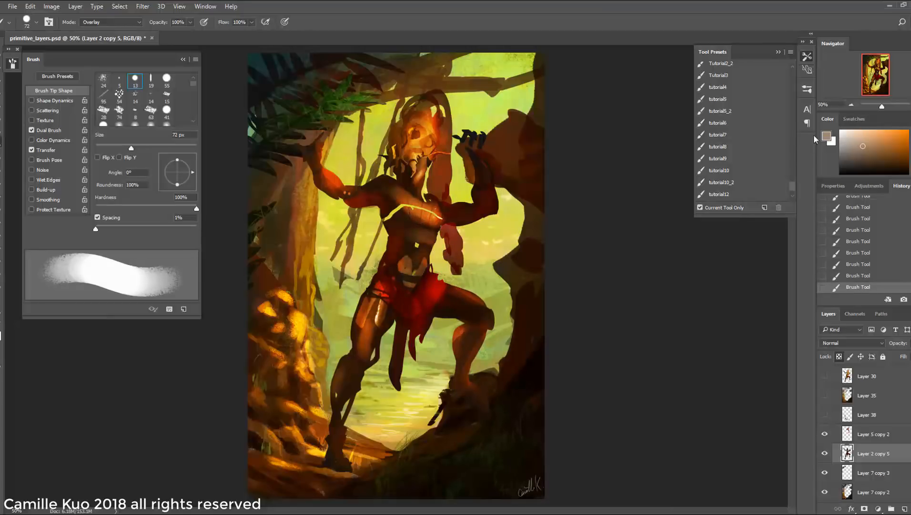
# Step: Pick a pale cream, resize the brush, and brighten the upper arm and forearm beside the hair
pyautogui.click(855, 130)
pyautogui.rightClick(479, 202)
pyautogui.click(566, 229)
pyautogui.click(458, 202)
pyautogui.moveTo(478, 170); pyautogui.dragTo(487, 185)
# Step: Brighten the figure layer with a Levels midtone of about 1.26 and add light to the raised arm
pyautogui.hotkey('ctrl', 'l')
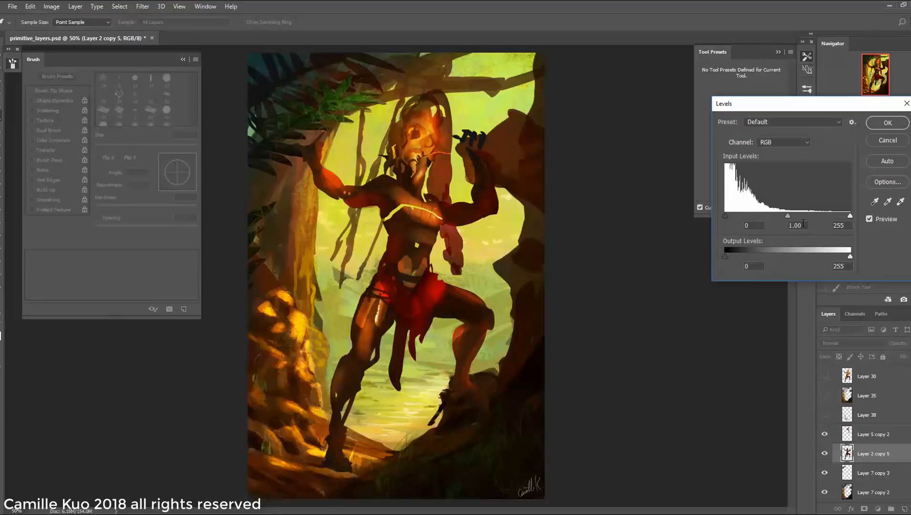
pyautogui.moveTo(788, 215); pyautogui.dragTo(773, 217)
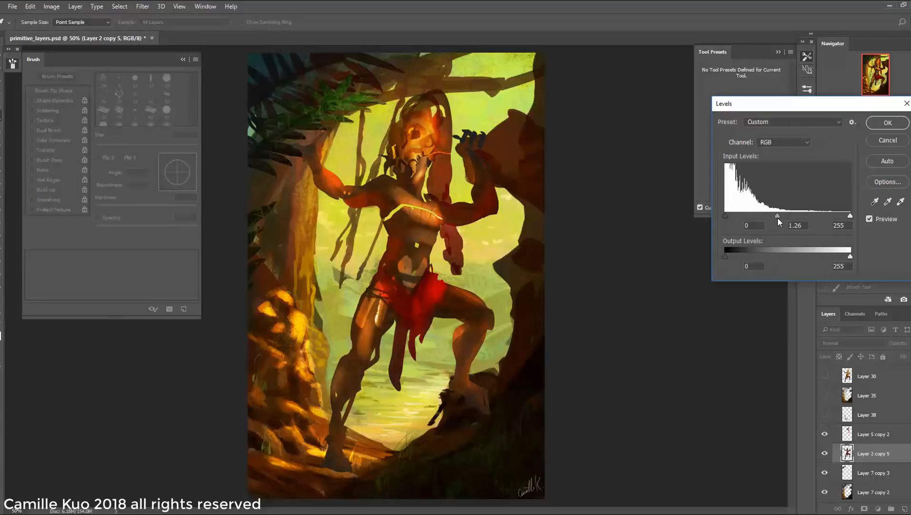
pyautogui.press('Return')
pyautogui.moveTo(455, 214); pyautogui.dragTo(480, 204)
# Step: Warm the figure layer's midtones with Color Balance
pyautogui.hotkey('ctrl', 'b')
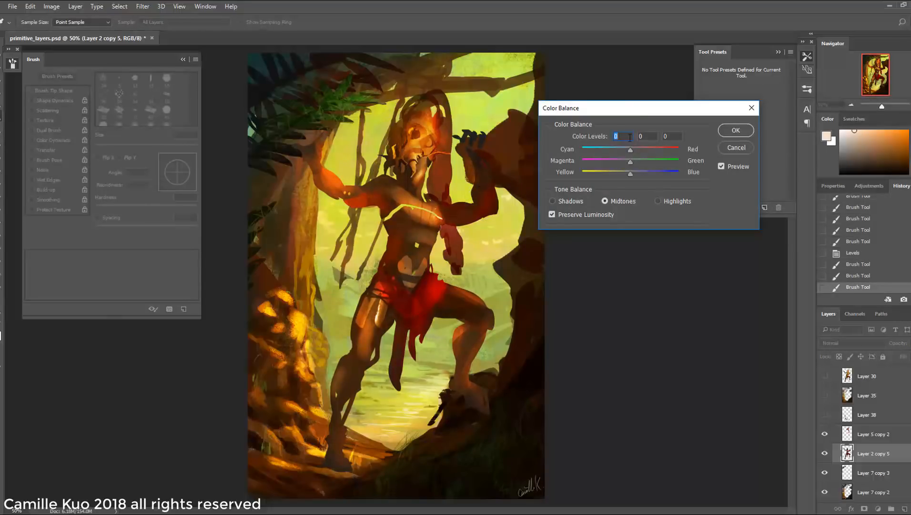
pyautogui.moveTo(618, 175); pyautogui.dragTo(633, 151)
pyautogui.press('Return')
# Step: Brush Overlay highlights down the standing leg and along the top of the raised thigh
pyautogui.moveTo(381, 308); pyautogui.dragTo(365, 352)
pyautogui.moveTo(359, 333); pyautogui.dragTo(341, 381)
pyautogui.moveTo(462, 292); pyautogui.dragTo(484, 308)
pyautogui.moveTo(431, 279); pyautogui.dragTo(474, 294)
pyautogui.click(839, 276)
# Step: Set the brush to 59 px and highlight the outstretched forearm near the tree trunk
pyautogui.rightClick(416, 185)
pyautogui.moveTo(489, 210); pyautogui.dragTo(483, 210)
pyautogui.moveTo(331, 168); pyautogui.dragTo(344, 183)
pyautogui.moveTo(334, 170); pyautogui.dragTo(345, 184)
pyautogui.moveTo(342, 183)
pyautogui.mouseDown()
pyautogui.moveTo(350, 171)
pyautogui.moveTo(336, 171)
pyautogui.mouseUp()
pyautogui.moveTo(336, 171); pyautogui.dragTo(344, 179)
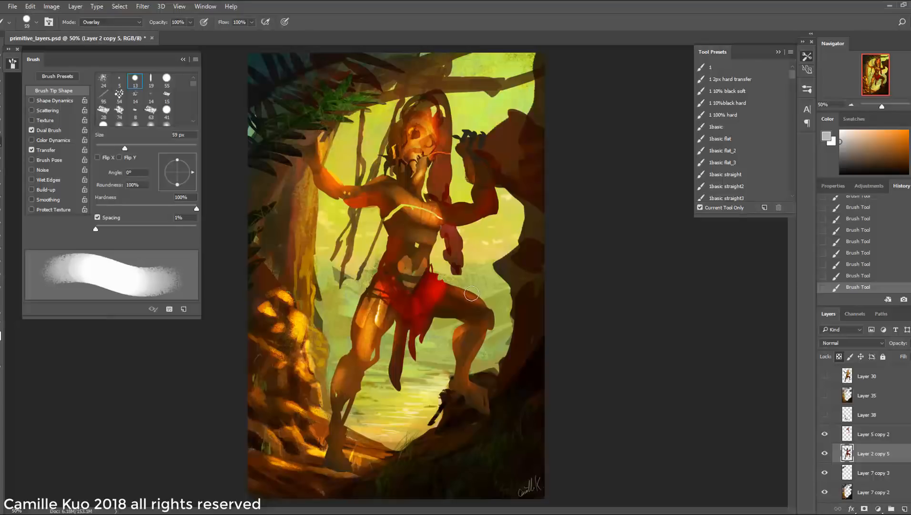
# Step: Brighten the loincloth's upper edge and both thighs with light gray Overlay strokes
pyautogui.moveTo(474, 286); pyautogui.dragTo(427, 287)
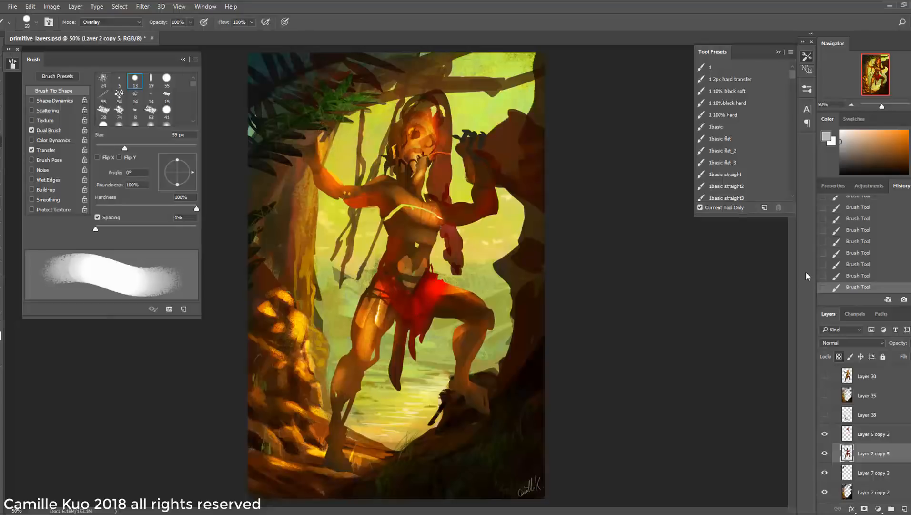
pyautogui.hotkey('ctrl', 'alt', 'z')
pyautogui.hotkey('ctrl', 'alt', 'z')
pyautogui.hotkey('ctrl', 'shift', 'z')
pyautogui.hotkey('ctrl', 'shift', 'z')
pyautogui.moveTo(446, 288); pyautogui.dragTo(473, 286)
pyautogui.moveTo(380, 297); pyautogui.dragTo(377, 335)
pyautogui.hotkey('ctrl', 'alt', 'z')
pyautogui.moveTo(378, 298); pyautogui.dragTo(371, 336)
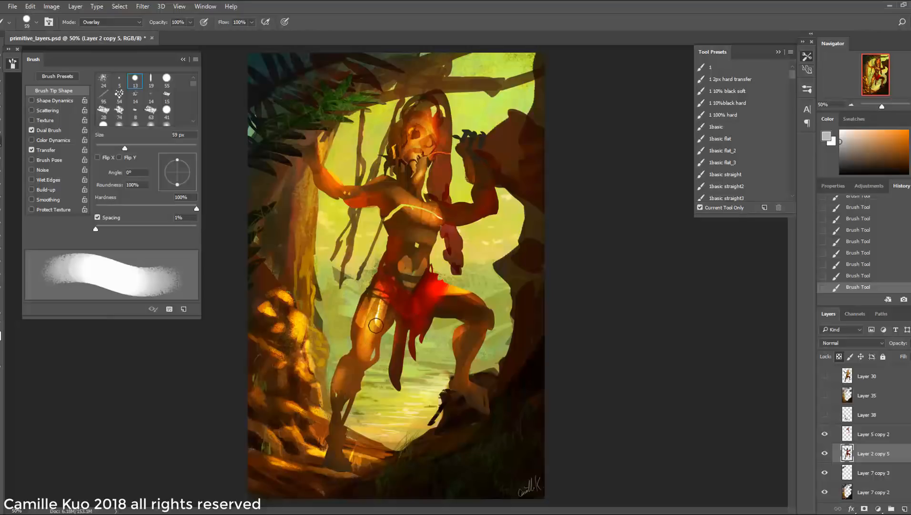
# Step: Unlock the figure layer's transparency and cover the yellow gap across the chest with sampled orange, using a 39 px Normal-mode brush
pyautogui.press('/')
pyautogui.rightClick(423, 208)
pyautogui.moveTo(497, 233); pyautogui.dragTo(492, 234)
pyautogui.moveTo(402, 206); pyautogui.dragTo(432, 211)
pyautogui.click(111, 21)
pyautogui.click(95, 28)
pyautogui.hotkey('ctrl', 'alt', 'z')
pyautogui.hotkey('ctrl', 'alt', 'z')
pyautogui.keyDown('alt'); pyautogui.click(416, 203); pyautogui.keyUp('alt')
pyautogui.moveTo(427, 210); pyautogui.dragTo(436, 216)
pyautogui.moveTo(432, 215); pyautogui.dragTo(425, 214)
pyautogui.click(852, 264)
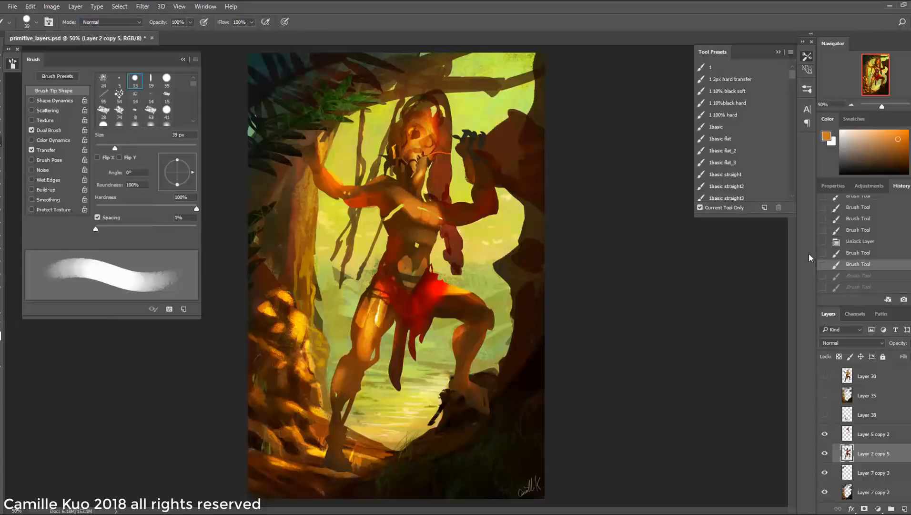
# Step: Step back in the history to the layer unlock and retry covering the chest gap with sampled skin colors
pyautogui.click(851, 242)
pyautogui.rightClick(445, 203)
pyautogui.moveTo(501, 221); pyautogui.dragTo(492, 221)
pyautogui.moveTo(419, 207)
pyautogui.mouseDown()
pyautogui.moveTo(439, 217)
pyautogui.moveTo(399, 207)
pyautogui.mouseUp()
pyautogui.rightClick(429, 196)
pyautogui.keyDown('alt'); pyautogui.click(387, 215); pyautogui.keyUp('alt')
pyautogui.rightClick(414, 211)
pyautogui.moveTo(462, 228); pyautogui.dragTo(467, 228)
pyautogui.keyDown('alt'); pyautogui.click(401, 235); pyautogui.keyUp('alt')
pyautogui.hotkey('ctrl', 'alt', 'z')
pyautogui.hotkey('ctrl', 'alt', 'z')
# Step: Paint sampled orange across the chest from shoulder to shoulder with a 29 px brush, and lock the figure layer's transparency
pyautogui.moveTo(388, 214)
pyautogui.mouseDown()
pyautogui.moveTo(398, 208)
pyautogui.moveTo(387, 217)
pyautogui.mouseUp()
pyautogui.moveTo(399, 208)
pyautogui.mouseDown()
pyautogui.moveTo(414, 208)
pyautogui.moveTo(390, 210)
pyautogui.moveTo(444, 218)
pyautogui.moveTo(439, 209)
pyautogui.moveTo(446, 218)
pyautogui.mouseUp()
pyautogui.keyDown('alt'); pyautogui.click(403, 202); pyautogui.keyUp('alt')
pyautogui.keyDown('alt'); pyautogui.click(383, 217); pyautogui.keyUp('alt')
pyautogui.keyDown('alt'); pyautogui.click(439, 213); pyautogui.keyUp('alt')
pyautogui.keyDown('alt'); pyautogui.click(437, 217); pyautogui.keyUp('alt')
pyautogui.click(839, 356)
# Step: Try an Overlay stroke on the shoulder beside the raised arm, undo it, and return the brush to Normal mode
pyautogui.click(112, 22)
pyautogui.click(93, 130)
pyautogui.moveTo(438, 213)
pyautogui.mouseDown()
pyautogui.moveTo(444, 220)
pyautogui.moveTo(460, 205)
pyautogui.mouseUp()
pyautogui.hotkey('ctrl', 'z')
pyautogui.click(112, 22)
pyautogui.click(92, 29)
pyautogui.hotkey('ctrl', 'z')
pyautogui.keyDown('alt'); pyautogui.click(443, 216); pyautogui.keyUp('alt')
pyautogui.hotkey('ctrl', 'alt', 'z')
pyautogui.hotkey('ctrl', 'alt', 'z')
pyautogui.hotkey('ctrl', 'shift', 'z')
pyautogui.hotkey('ctrl', 'shift', 'z')
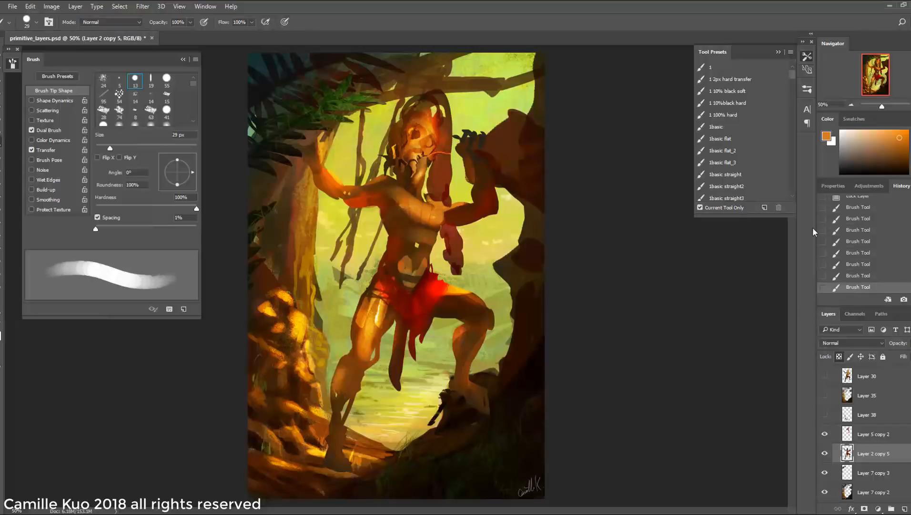
# Step: Unlock transparency on Layer 5 copy 2 and erase the hair overlapping the shoulder beside the neck
pyautogui.click(871, 436)
pyautogui.press('e')
pyautogui.click(839, 357)
pyautogui.moveTo(434, 197); pyautogui.dragTo(444, 201)
pyautogui.moveTo(437, 198)
pyautogui.mouseDown()
pyautogui.moveTo(453, 206)
pyautogui.moveTo(431, 205)
pyautogui.mouseUp()
# Step: Return to Layer 2 copy 5 and paint the upper chest and collarbone with a 36 px brush
pyautogui.click(873, 453)
pyautogui.press('b')
pyautogui.rightClick(461, 205)
pyautogui.moveTo(485, 225); pyautogui.dragTo(490, 225)
pyautogui.moveTo(447, 212)
pyautogui.mouseDown()
pyautogui.moveTo(460, 209)
pyautogui.moveTo(421, 204)
pyautogui.mouseUp()
pyautogui.moveTo(430, 206); pyautogui.dragTo(422, 202)
pyautogui.moveTo(429, 204)
pyautogui.mouseDown()
pyautogui.moveTo(421, 197)
pyautogui.moveTo(432, 208)
pyautogui.mouseUp()
# Step: Brighten the chest with light gray Overlay strokes, stepping back in the history to drop unwanted ones
pyautogui.click(129, 23)
pyautogui.click(109, 130)
pyautogui.click(840, 144)
pyautogui.moveTo(430, 209)
pyautogui.mouseDown()
pyautogui.moveTo(439, 224)
pyautogui.moveTo(436, 210)
pyautogui.moveTo(416, 207)
pyautogui.mouseUp()
pyautogui.click(855, 265)
pyautogui.click(856, 242)
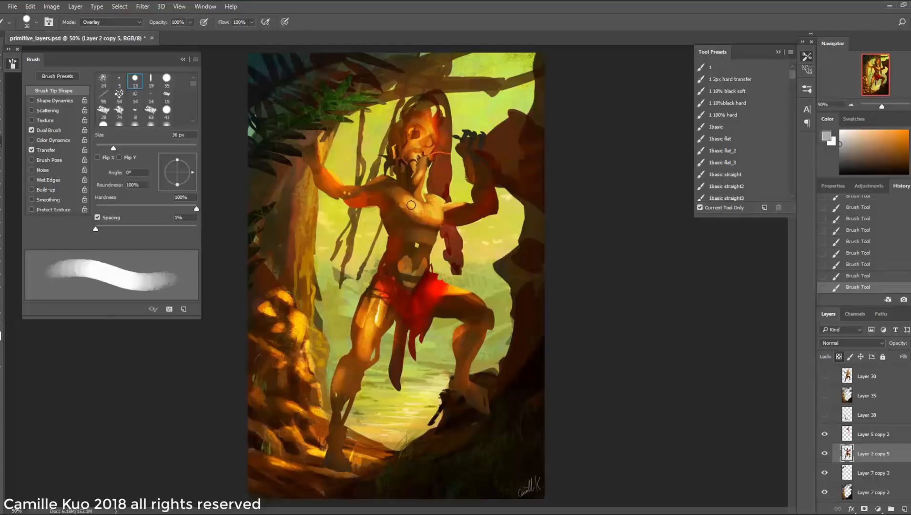
# Step: Highlight the neck, chest and shoulder in Overlay mode with the brush reduced to 23 and 28 px
pyautogui.rightClick(434, 208)
pyautogui.press('Escape')
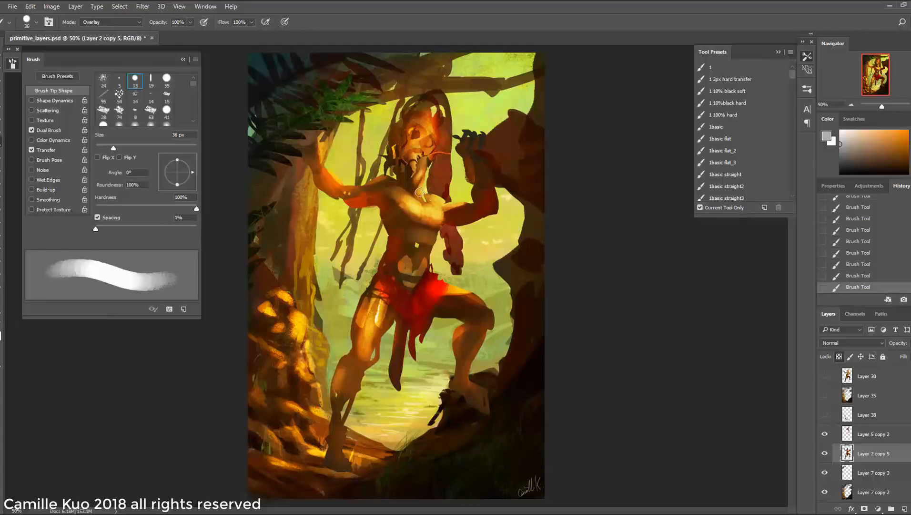
pyautogui.press('[')
pyautogui.press('[')
pyautogui.press('[')
pyautogui.press('[')
pyautogui.press('[')
pyautogui.press('[')
pyautogui.press(']')
pyautogui.press(']')
pyautogui.press(']')
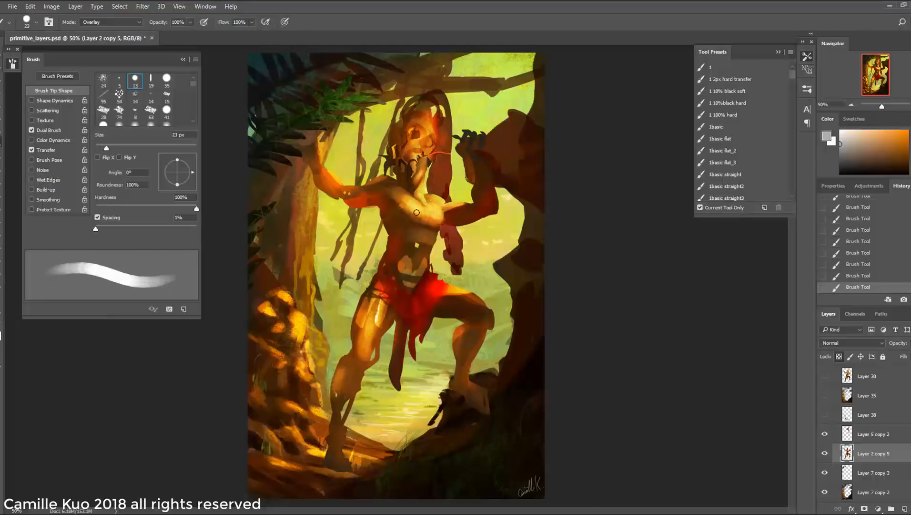
pyautogui.press(']')
pyautogui.rightClick(431, 152)
pyautogui.press('Escape')
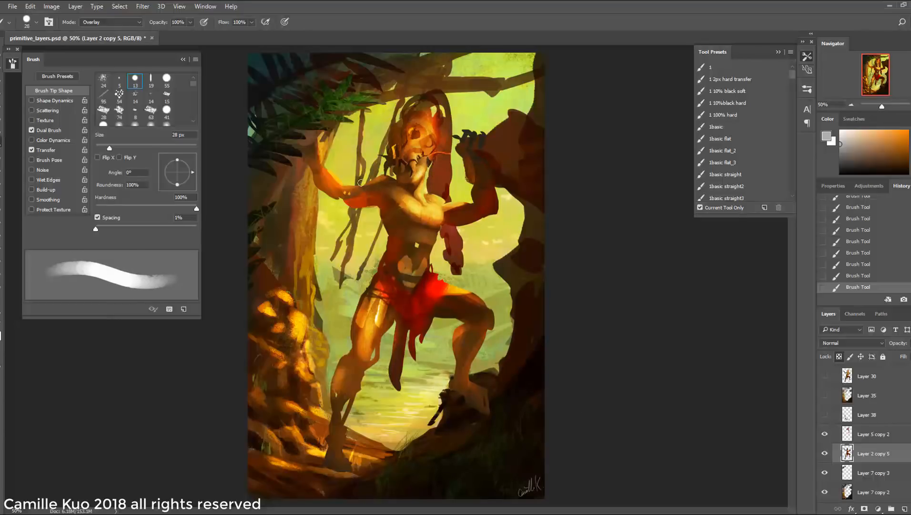
# Step: Set the Overlay brush to 51 px and choose a light orange for the outstretched arm
pyautogui.rightClick(328, 152)
pyautogui.moveTo(359, 162); pyautogui.dragTo(374, 162)
pyautogui.keyDown('alt'); pyautogui.click(330, 192); pyautogui.keyUp('alt')
pyautogui.click(874, 133)
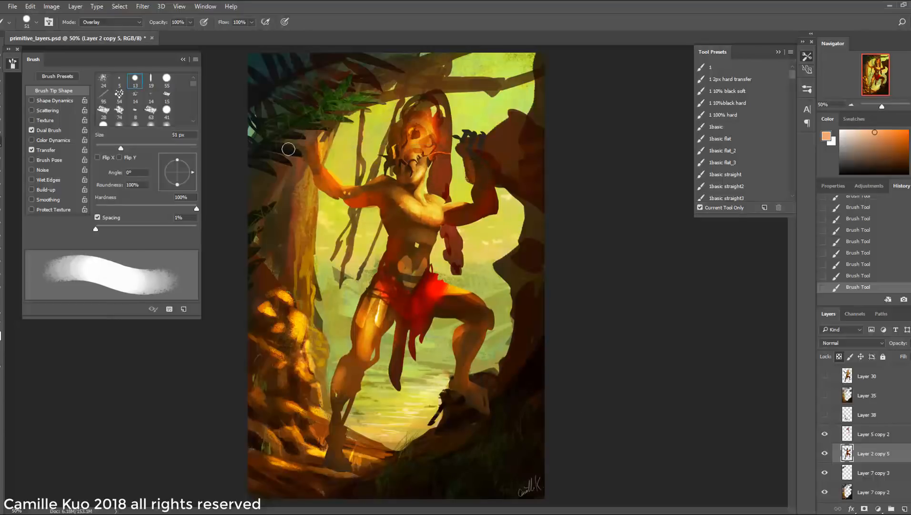
# Step: Shade the outstretched upper arm and the loincloth with sampled dark brown in Normal mode at 40 to 47 px
pyautogui.keyDown('alt'); pyautogui.click(393, 179); pyautogui.keyUp('alt')
pyautogui.hotkey('shift', 'alt', 'n')
pyautogui.press('[')
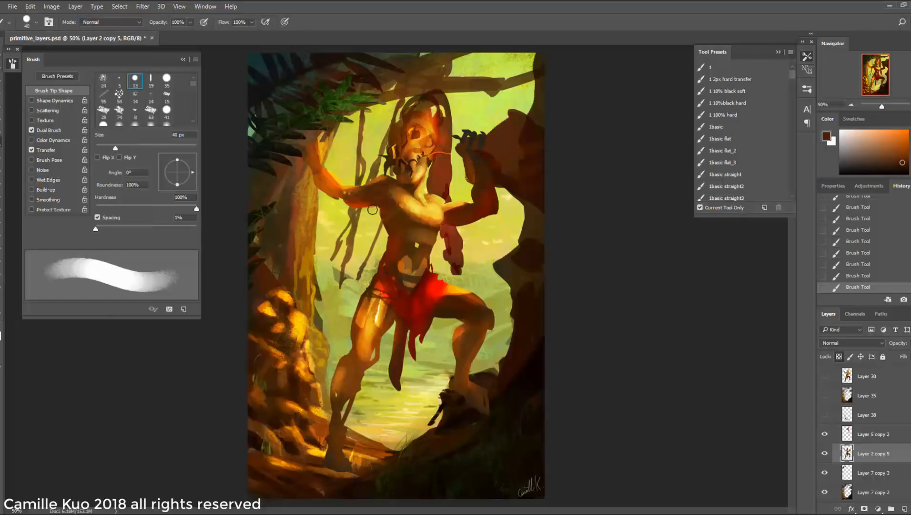
pyautogui.press(']')
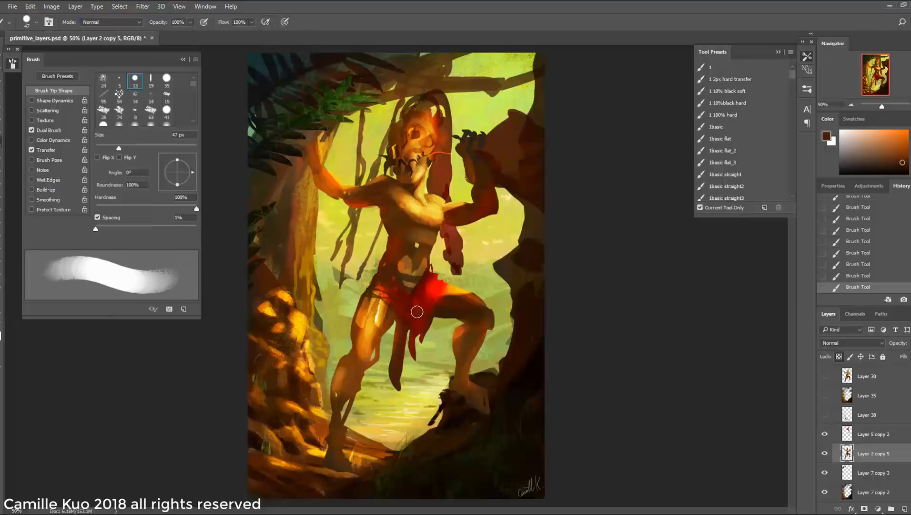
pyautogui.moveTo(433, 302); pyautogui.dragTo(441, 285)
# Step: Lock the transparency of Layer 5 copy 2 and paint over the hair along the side of the head
pyautogui.click(879, 439)
pyautogui.click(839, 356)
pyautogui.moveTo(436, 120); pyautogui.dragTo(438, 131)
pyautogui.moveTo(436, 116); pyautogui.dragTo(434, 128)
pyautogui.moveTo(435, 125); pyautogui.dragTo(431, 114)
# Step: Return to Layer 2 copy 5 and paint the upper abdomen with a sampled skin tone, resizing the brush
pyautogui.click(875, 453)
pyautogui.rightClick(440, 218)
pyautogui.click(495, 244)
pyautogui.rightClick(460, 226)
pyautogui.keyDown('alt'); pyautogui.click(414, 230); pyautogui.keyUp('alt')
pyautogui.rightClick(441, 230)
pyautogui.click(498, 257)
pyautogui.moveTo(434, 235)
pyautogui.mouseDown()
pyautogui.moveTo(413, 236)
pyautogui.moveTo(426, 261)
pyautogui.moveTo(420, 241)
pyautogui.mouseUp()
pyautogui.rightClick(436, 251)
pyautogui.click(499, 278)
# Step: Unlock the figure layer's transparency and cover the small yellow gap in the abdomen with sampled brown
pyautogui.click(839, 357)
pyautogui.rightClick(425, 245)
pyautogui.click(482, 273)
pyautogui.keyDown('alt'); pyautogui.click(419, 242); pyautogui.keyUp('alt')
pyautogui.moveTo(420, 242); pyautogui.dragTo(412, 247)
pyautogui.moveTo(413, 244); pyautogui.dragTo(410, 249)
pyautogui.moveTo(419, 244); pyautogui.dragTo(414, 250)
pyautogui.rightClick(434, 242)
pyautogui.click(494, 270)
pyautogui.keyDown('alt'); pyautogui.click(412, 248); pyautogui.keyUp('alt')
# Step: Fill the gap in the lower belly above the loincloth with sampled orange at 32 px
pyautogui.keyDown('alt'); pyautogui.click(440, 213); pyautogui.keyUp('alt')
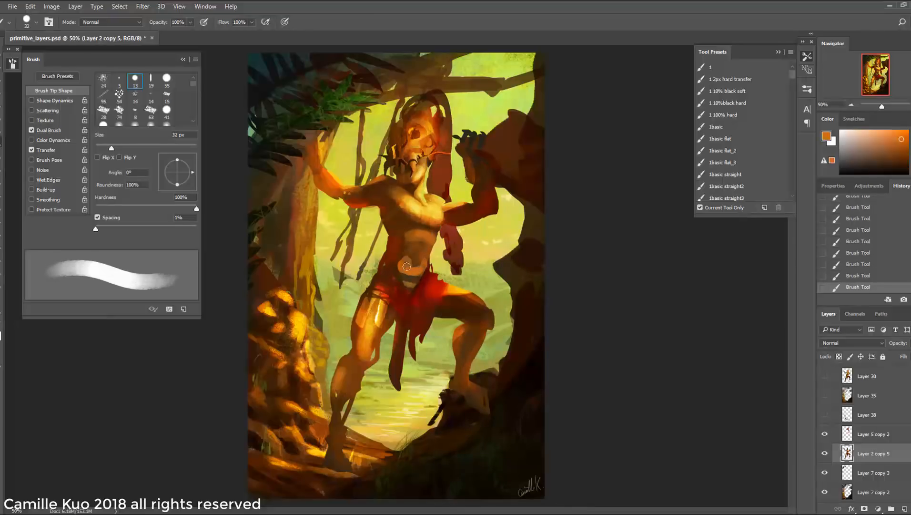
pyautogui.keyDown('alt'); pyautogui.click(428, 265); pyautogui.keyUp('alt')
pyautogui.keyDown('alt'); pyautogui.click(422, 283); pyautogui.keyUp('alt')
pyautogui.keyDown('alt'); pyautogui.click(407, 260); pyautogui.keyUp('alt')
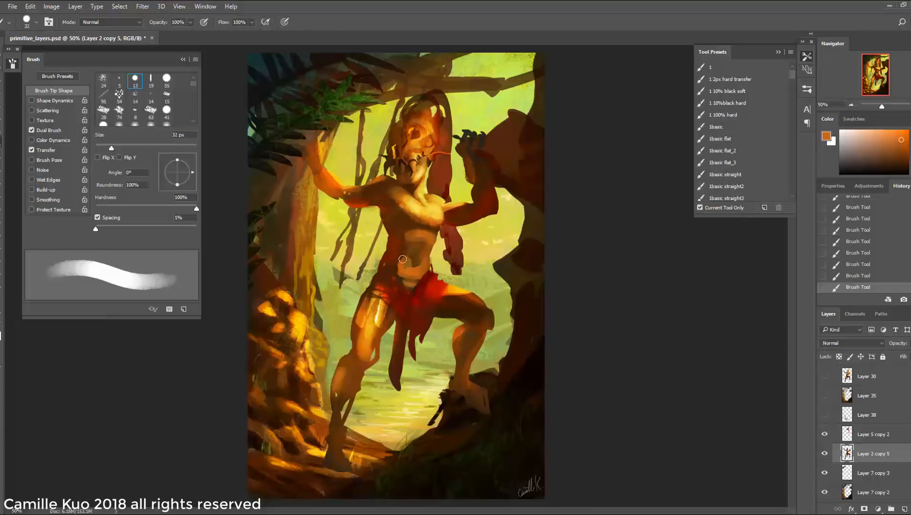
# Step: Lock the figure layer's transparency again and paint sampled brown down the side of the waist at 40 px
pyautogui.click(839, 356)
pyautogui.rightClick(413, 233)
pyautogui.click(476, 260)
pyautogui.keyDown('alt'); pyautogui.click(400, 245); pyautogui.keyUp('alt')
pyautogui.moveTo(408, 244); pyautogui.dragTo(395, 260)
pyautogui.moveTo(400, 251); pyautogui.dragTo(394, 274)
# Step: Brighten the lower belly with light gray Overlay strokes
pyautogui.hotkey('shift', 'alt', 'o')
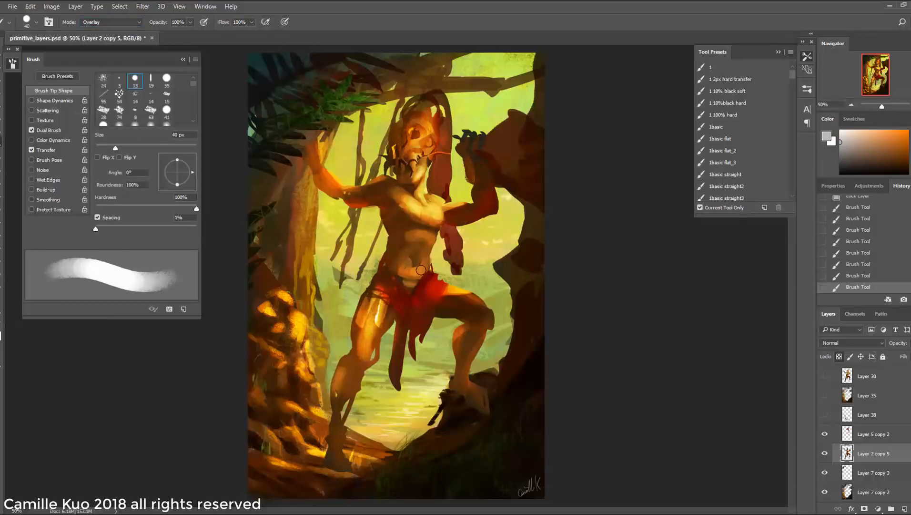
pyautogui.keyDown('alt'); pyautogui.click(414, 260); pyautogui.keyUp('alt')
pyautogui.rightClick(435, 256)
pyautogui.moveTo(403, 256)
pyautogui.mouseDown()
pyautogui.moveTo(397, 262)
pyautogui.moveTo(417, 260)
pyautogui.mouseUp()
# Step: Pick the 17 px round brush tip and work on the navel area with sampled dark brown
pyautogui.doubleClick(486, 429)
pyautogui.hotkey('ctrl', 'z')
pyautogui.keyDown('alt'); pyautogui.click(342, 192); pyautogui.keyUp('alt')
pyautogui.keyDown('alt'); pyautogui.click(415, 263); pyautogui.keyUp('alt')
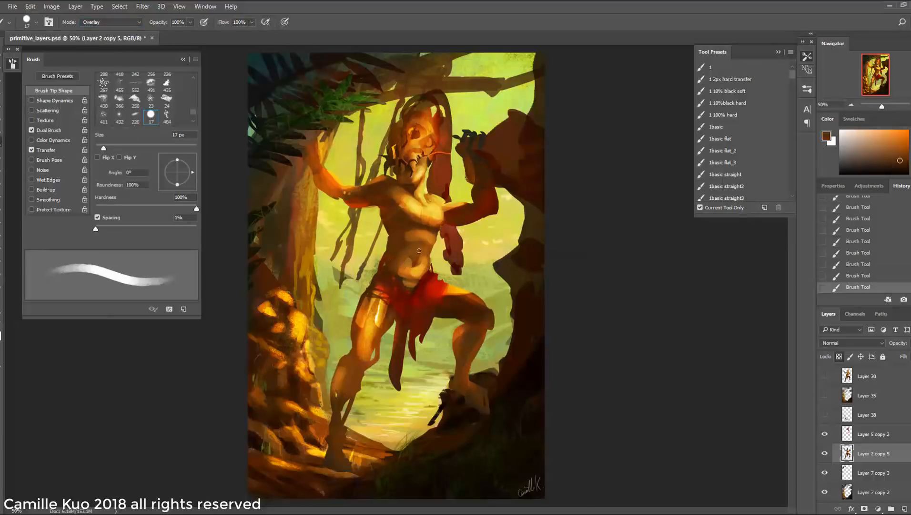
pyautogui.keyDown('alt'); pyautogui.click(413, 263); pyautogui.keyUp('alt')
# Step: Pick the 12 px round tip and add dark reddish-brown Normal strokes to the loincloth and navel
pyautogui.rightClick(446, 259)
pyautogui.doubleClick(491, 429)
pyautogui.keyDown('alt'); pyautogui.click(391, 300); pyautogui.keyUp('alt')
pyautogui.moveTo(378, 291); pyautogui.dragTo(388, 302)
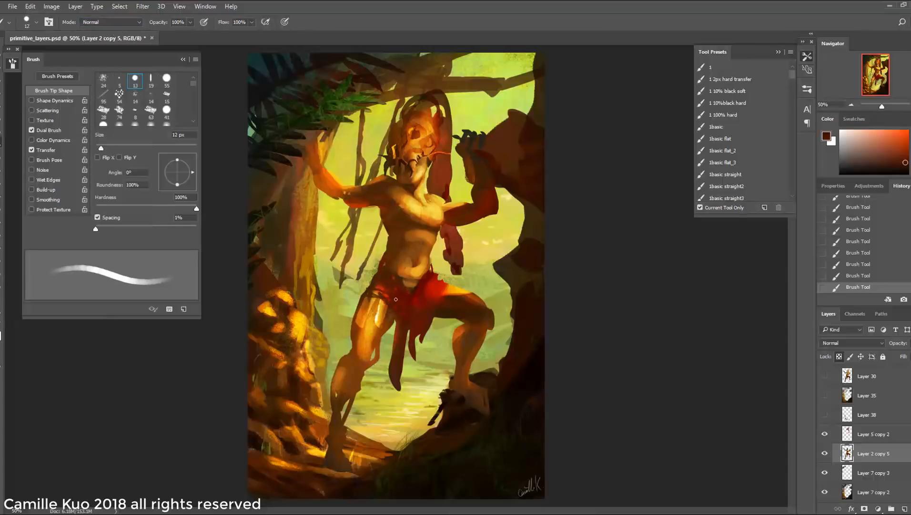
pyautogui.moveTo(417, 259); pyautogui.dragTo(415, 264)
# Step: Set the brush to 23 px and blend the abdomen with sampled dark brown
pyautogui.rightClick(425, 257)
pyautogui.moveTo(486, 261); pyautogui.dragTo(491, 261)
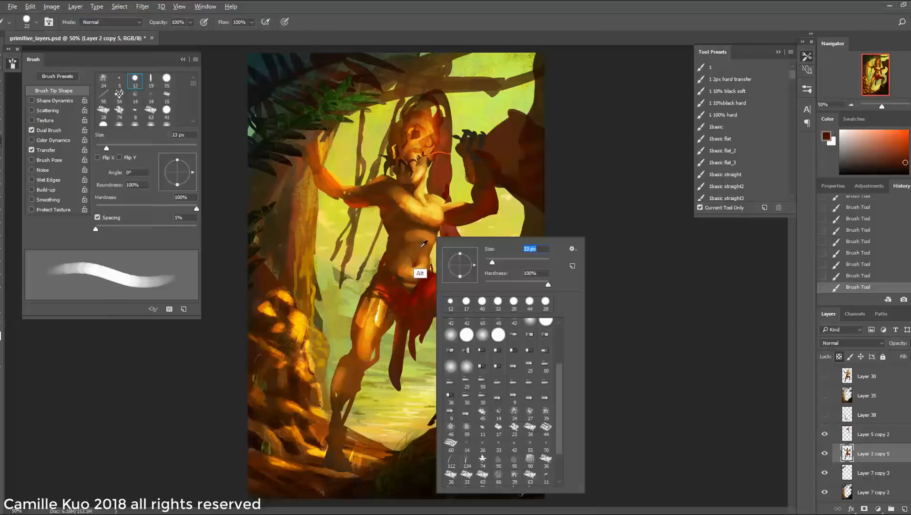
pyautogui.keyDown('alt'); pyautogui.click(422, 259); pyautogui.keyUp('alt')
pyautogui.keyDown('alt'); pyautogui.click(412, 235); pyautogui.keyUp('alt')
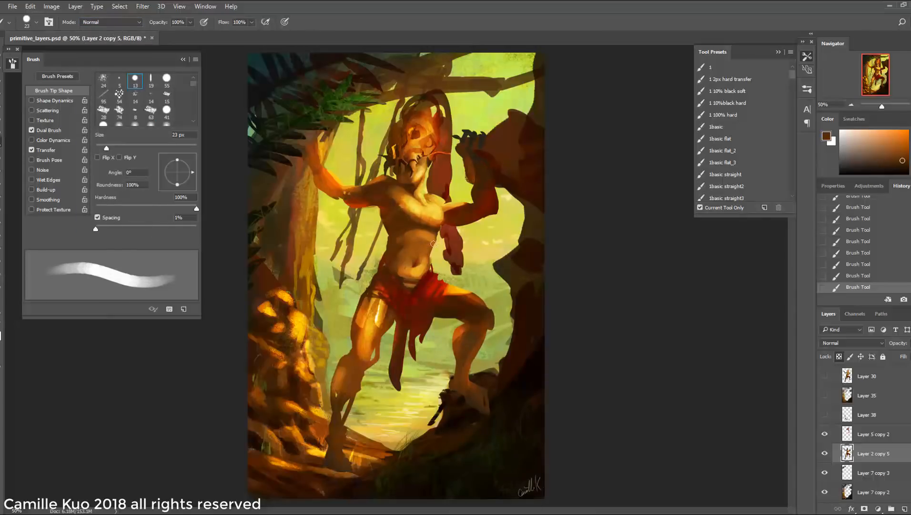
# Step: Enlarge the brush to 31 px and model the side of the ribcage and belly with sampled skin tones
pyautogui.rightClick(415, 251)
pyautogui.moveTo(476, 279); pyautogui.dragTo(479, 279)
pyautogui.keyDown('alt'); pyautogui.click(424, 261); pyautogui.keyUp('alt')
pyautogui.moveTo(425, 237); pyautogui.dragTo(434, 235)
pyautogui.keyDown('alt'); pyautogui.click(434, 228); pyautogui.keyUp('alt')
pyautogui.keyDown('alt'); pyautogui.click(440, 209); pyautogui.keyUp('alt')
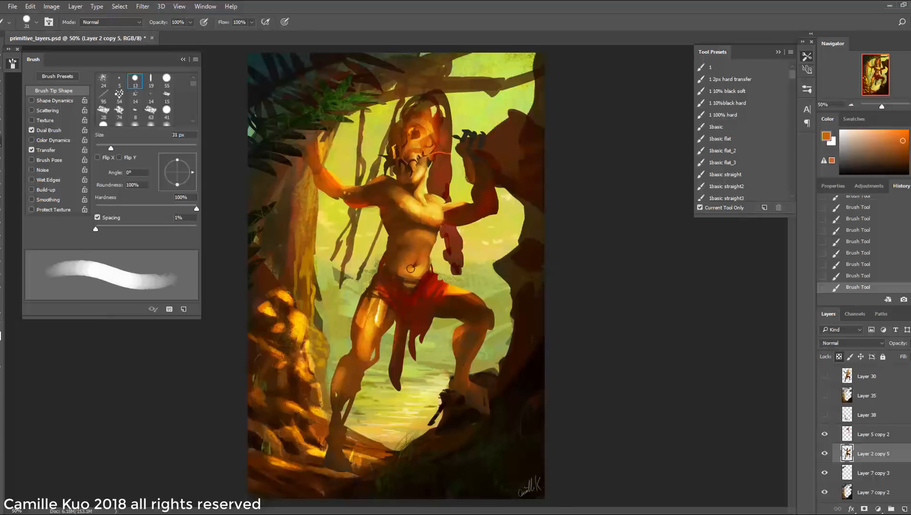
# Step: Smooth the middle of the abdomen with sampled browns at 37 px
pyautogui.keyDown('alt'); pyautogui.click(427, 249); pyautogui.keyUp('alt')
pyautogui.press(']')
pyautogui.keyDown('alt'); pyautogui.click(416, 249); pyautogui.keyUp('alt')
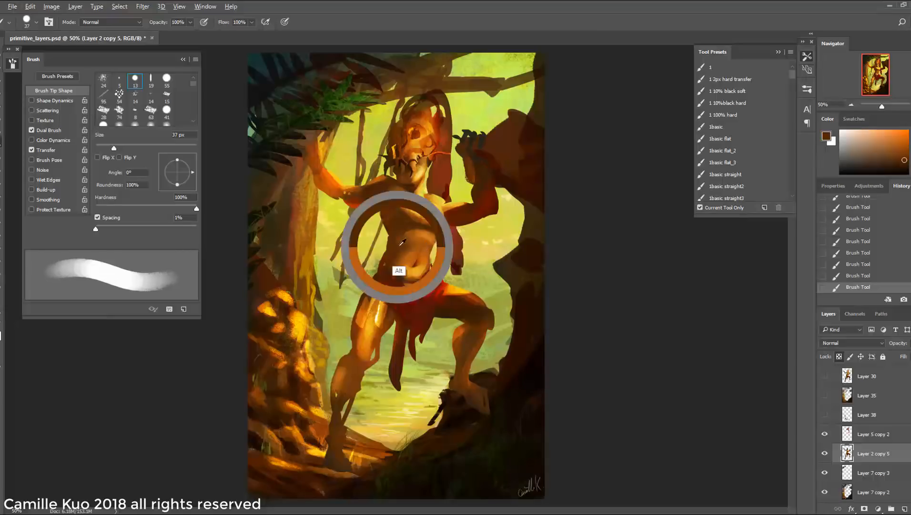
pyautogui.keyDown('alt'); pyautogui.click(405, 260); pyautogui.keyUp('alt')
# Step: Paint the loincloth's waistband with sampled reds, reducing the brush to 10 px
pyautogui.keyDown('alt'); pyautogui.click(408, 294); pyautogui.keyUp('alt')
pyautogui.press('[')
pyautogui.press('[')
pyautogui.keyDown('alt'); pyautogui.click(446, 280); pyautogui.keyUp('alt')
pyautogui.hotkey('ctrl', 'z')
pyautogui.rightClick(413, 293)
pyautogui.moveTo(386, 269)
pyautogui.mouseDown()
pyautogui.moveTo(402, 283)
pyautogui.moveTo(435, 270)
pyautogui.moveTo(393, 269)
pyautogui.moveTo(408, 290)
pyautogui.mouseUp()
pyautogui.click(482, 283)
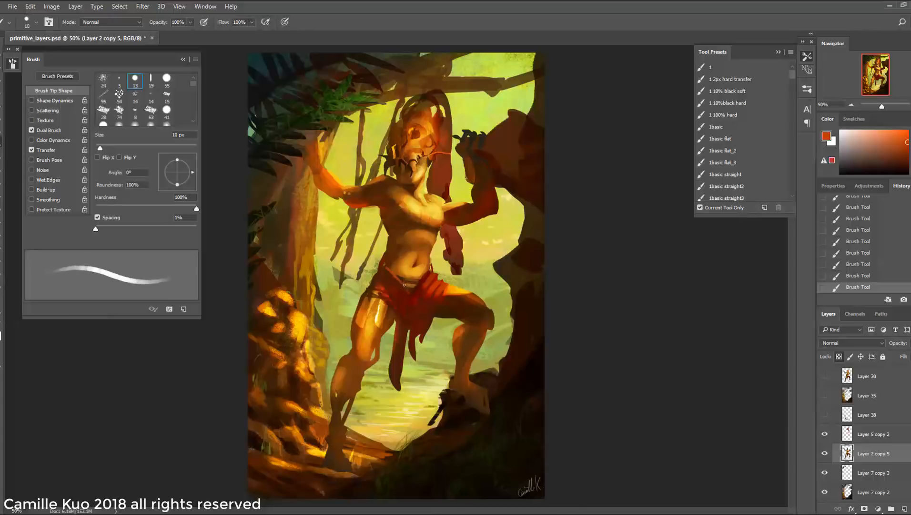
# Step: Undo the last two loincloth strokes and repaint the waistband folds with sampled red
pyautogui.keyDown('alt'); pyautogui.click(417, 284); pyautogui.keyUp('alt')
pyautogui.keyDown('alt'); pyautogui.click(415, 310); pyautogui.keyUp('alt')
pyautogui.hotkey('ctrl', 'alt', 'z')
pyautogui.hotkey('ctrl', 'alt', 'z')
pyautogui.moveTo(406, 287); pyautogui.dragTo(426, 280)
# Step: Rework the shadows beside the chest and upper arms with sampled skin browns, using 31 px and 15 px brushes
pyautogui.press(']')
pyautogui.keyDown('alt'); pyautogui.click(364, 205); pyautogui.keyUp('alt')
pyautogui.rightClick(469, 225)
pyautogui.press('Escape')
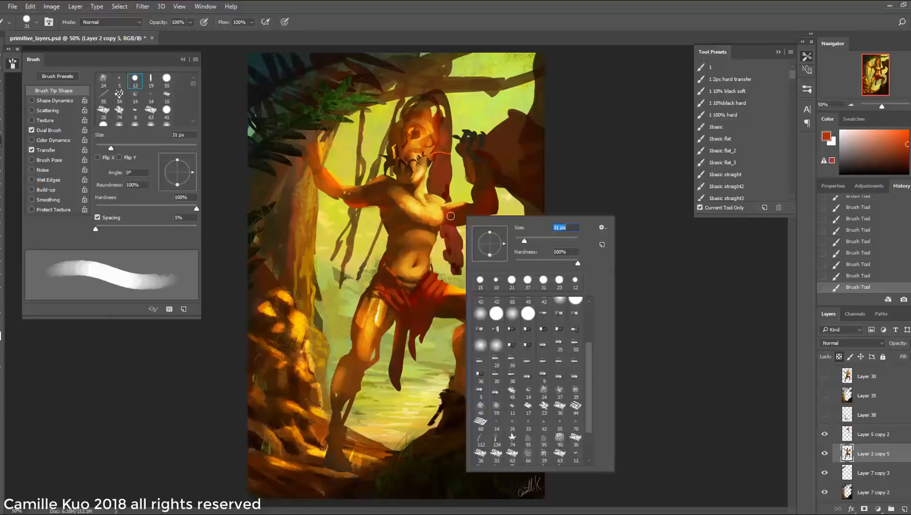
pyautogui.keyDown('alt'); pyautogui.click(447, 212); pyautogui.keyUp('alt')
pyautogui.rightClick(473, 219)
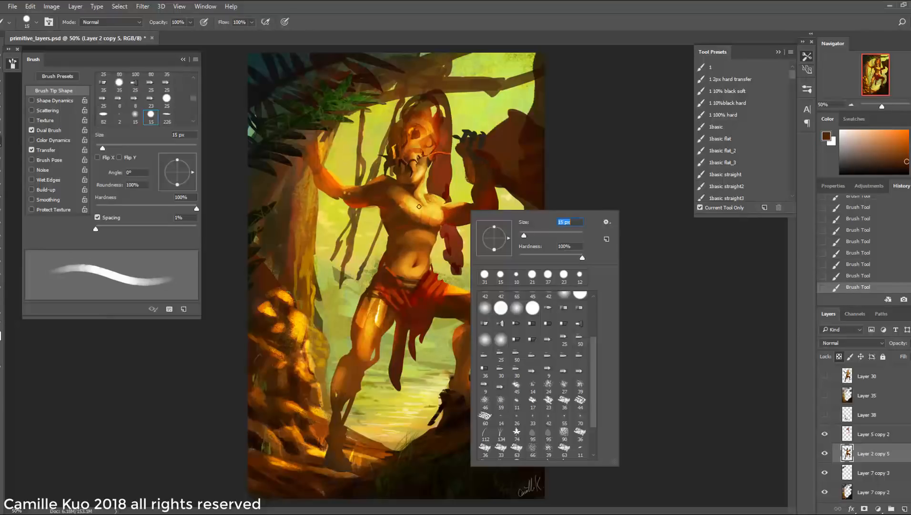
# Step: Try reshading the chest's lower edge with tones sampled from the upper arm, and undo the strokes
pyautogui.moveTo(449, 208)
pyautogui.mouseDown()
pyautogui.moveTo(461, 205)
pyautogui.moveTo(408, 212)
pyautogui.mouseUp()
pyautogui.hotkey('ctrl', 'z')
pyautogui.keyDown('alt'); pyautogui.click(446, 209); pyautogui.keyUp('alt')
pyautogui.keyDown('alt'); pyautogui.click(456, 205); pyautogui.keyUp('alt')
pyautogui.keyDown('alt'); pyautogui.click(469, 205); pyautogui.keyUp('alt')
pyautogui.rightClick(425, 194)
pyautogui.click(500, 362)
pyautogui.hotkey('ctrl', 'alt', 'z')
pyautogui.hotkey('ctrl', 'alt', 'z')
# Step: Set the brush to Overlay mode at 88 px, test a sampled tone near the bent elbow, and pick a pale orange
pyautogui.click(112, 22)
pyautogui.click(102, 162)
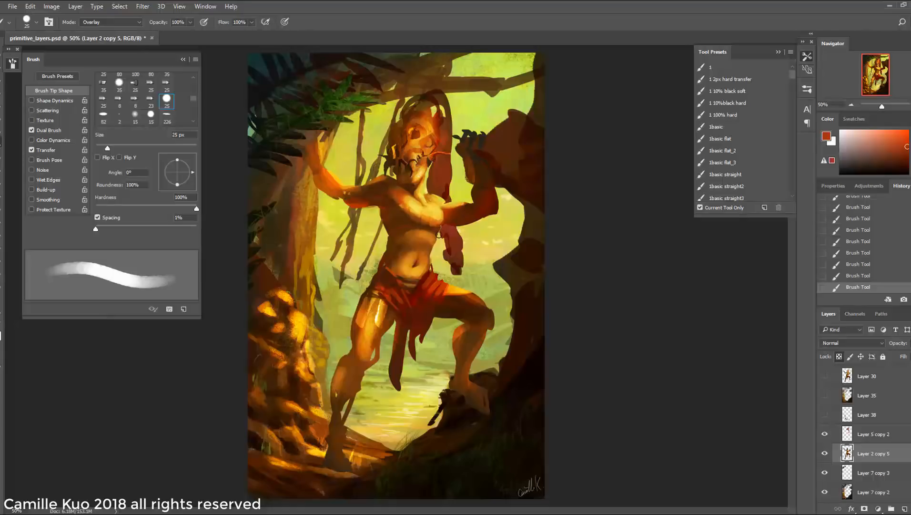
pyautogui.rightClick(460, 257)
pyautogui.click(539, 359)
pyautogui.keyDown('alt'); pyautogui.click(460, 208); pyautogui.keyUp('alt')
pyautogui.moveTo(498, 196); pyautogui.dragTo(503, 228)
pyautogui.hotkey('ctrl', 'z')
pyautogui.click(857, 141)
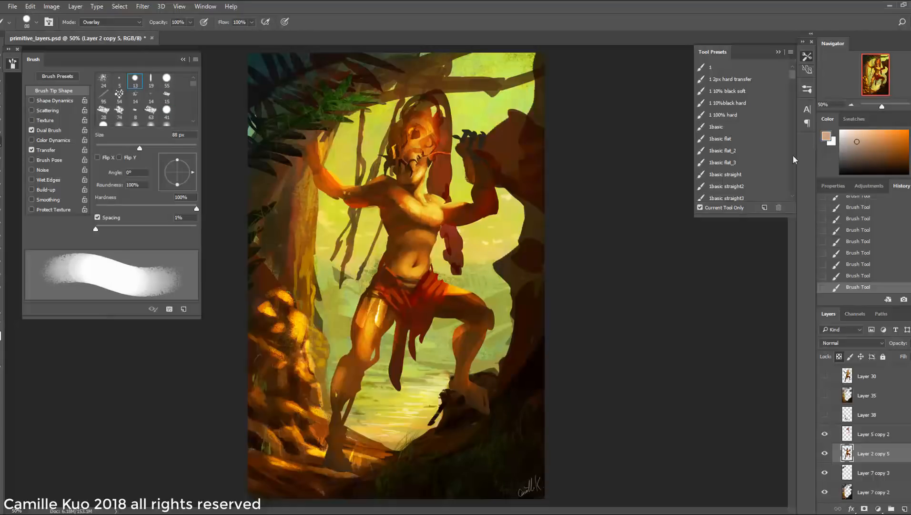
# Step: Undo the latest Overlay strokes and sample a replacement color beside the bent elbow
pyautogui.hotkey('ctrl', 'alt', 'z')
pyautogui.hotkey('ctrl', 'alt', 'z')
pyautogui.hotkey('ctrl', 'alt', 'z')
pyautogui.hotkey('ctrl', 'alt', 'z')
pyautogui.keyDown('alt'); pyautogui.click(505, 217); pyautogui.keyUp('alt')
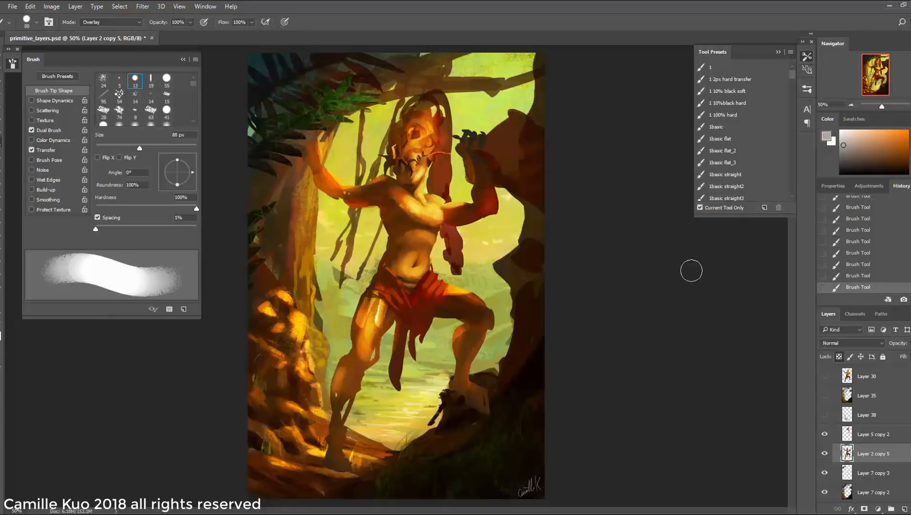
pyautogui.hotkey('ctrl', 'alt', 'z')
pyautogui.hotkey('ctrl', 'alt', 'z')
pyautogui.hotkey('ctrl', 'alt', 'z')
# Step: Reduce the brush to 36 px and darken the standing leg's calf and foot and the raised leg's shin
pyautogui.press('[')
pyautogui.press('[')
pyautogui.press('[')
pyautogui.press('[')
pyautogui.press('[')
pyautogui.press('[')
pyautogui.press('[')
pyautogui.moveTo(345, 363); pyautogui.dragTo(366, 365)
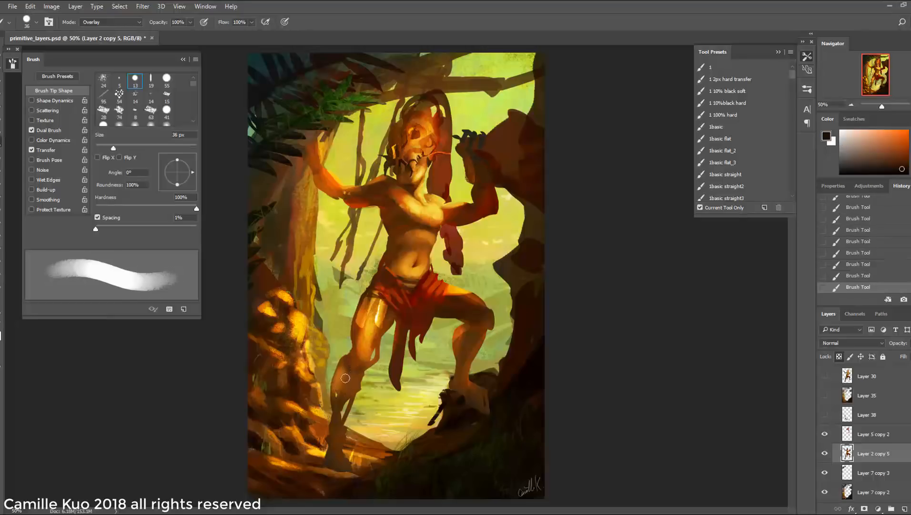
pyautogui.moveTo(339, 410); pyautogui.dragTo(335, 454)
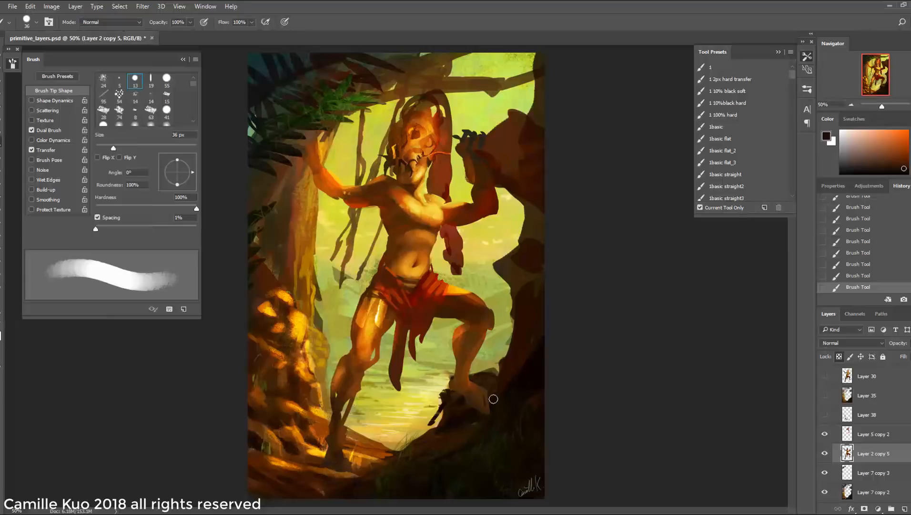
pyautogui.moveTo(464, 384); pyautogui.dragTo(468, 334)
# Step: Try reshaping the standing leg's knee with sampled browns and the transparency lock off, and undo the strokes
pyautogui.keyDown('alt'); pyautogui.click(346, 365); pyautogui.keyUp('alt')
pyautogui.moveTo(359, 369)
pyautogui.mouseDown()
pyautogui.moveTo(502, 353)
pyautogui.moveTo(374, 353)
pyautogui.mouseUp()
pyautogui.click(839, 356)
pyautogui.hotkey('ctrl', 'z')
pyautogui.moveTo(379, 339); pyautogui.dragTo(366, 360)
pyautogui.keyDown('alt'); pyautogui.click(370, 351); pyautogui.keyUp('alt')
pyautogui.moveTo(368, 350)
pyautogui.mouseDown()
pyautogui.moveTo(353, 356)
pyautogui.moveTo(364, 348)
pyautogui.moveTo(354, 378)
pyautogui.moveTo(336, 387)
pyautogui.mouseUp()
pyautogui.hotkey('ctrl', 'alt', 'z')
pyautogui.hotkey('ctrl', 'alt', 'z')
# Step: Shade the standing leg's calf in sampled brown with transparency locked, then unlock it and extend the shape to the ankle
pyautogui.keyDown('alt'); pyautogui.click(363, 356); pyautogui.keyUp('alt')
pyautogui.click(840, 356)
pyautogui.moveTo(343, 364); pyautogui.dragTo(337, 385)
pyautogui.moveTo(336, 384)
pyautogui.mouseDown()
pyautogui.moveTo(333, 419)
pyautogui.moveTo(338, 390)
pyautogui.moveTo(347, 416)
pyautogui.mouseUp()
pyautogui.click(839, 356)
pyautogui.moveTo(350, 393); pyautogui.dragTo(333, 448)
pyautogui.keyDown('alt'); pyautogui.click(343, 390); pyautogui.keyUp('alt')
pyautogui.keyDown('alt'); pyautogui.click(334, 445); pyautogui.keyUp('alt')
# Step: Relock the layer's transparent pixels and blend the standing leg from knee to ankle with sampled browns
pyautogui.click(839, 357)
pyautogui.keyDown('alt'); pyautogui.click(349, 433); pyautogui.keyUp('alt')
pyautogui.keyDown('alt'); pyautogui.click(333, 446); pyautogui.keyUp('alt')
pyautogui.moveTo(339, 413); pyautogui.dragTo(335, 435)
pyautogui.moveTo(344, 381); pyautogui.dragTo(338, 410)
pyautogui.moveTo(356, 363); pyautogui.dragTo(344, 373)
# Step: Undo the last strokes on the standing leg and repaint its knee and lower thigh with a smaller brush
pyautogui.hotkey('ctrl', 'alt', 'z')
pyautogui.hotkey('ctrl', 'alt', 'z')
pyautogui.press('[')
pyautogui.press('[')
pyautogui.press('[')
pyautogui.hotkey('ctrl', 'alt', 'z')
pyautogui.hotkey('ctrl', 'alt', 'z')
pyautogui.hotkey('ctrl', 'alt', 'z')
pyautogui.moveTo(354, 362)
pyautogui.mouseDown()
pyautogui.moveTo(349, 372)
pyautogui.moveTo(371, 351)
pyautogui.mouseUp()
pyautogui.moveTo(371, 350)
pyautogui.mouseDown()
pyautogui.moveTo(361, 355)
pyautogui.moveTo(375, 341)
pyautogui.moveTo(359, 337)
pyautogui.mouseUp()
# Step: Sample browns around the standing knee and step back through the history to drop the latest strokes
pyautogui.keyDown('alt'); pyautogui.click(357, 386); pyautogui.keyUp('alt')
pyautogui.keyDown('alt'); pyautogui.click(356, 361); pyautogui.keyUp('alt')
pyautogui.click(858, 264)
pyautogui.keyDown('alt'); pyautogui.click(376, 348); pyautogui.keyUp('alt')
pyautogui.keyDown('alt'); pyautogui.click(379, 344); pyautogui.keyUp('alt')
pyautogui.press('.')
pyautogui.click(858, 276)
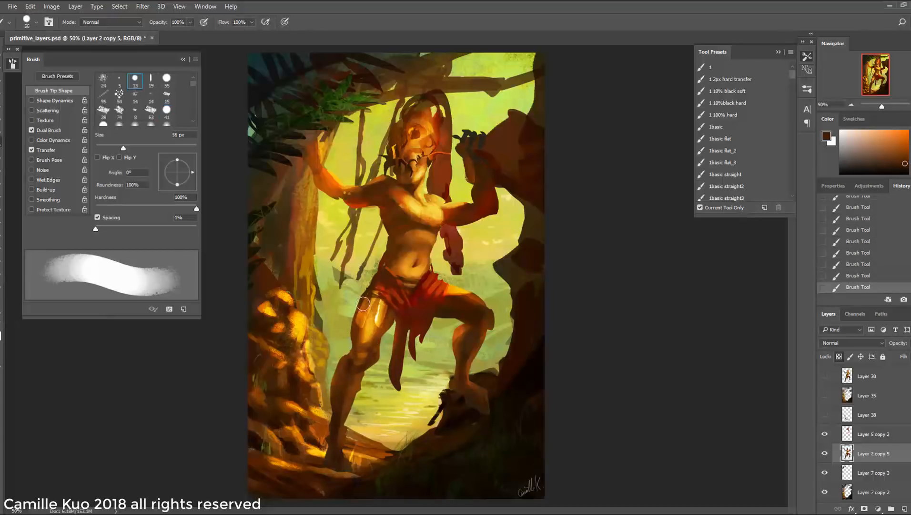
# Step: Paint the raised knee with sampled brown at 56 px and refine that leg's ankle at 14 px
pyautogui.keyDown('alt'); pyautogui.click(374, 359); pyautogui.keyUp('alt')
pyautogui.moveTo(471, 299); pyautogui.dragTo(479, 312)
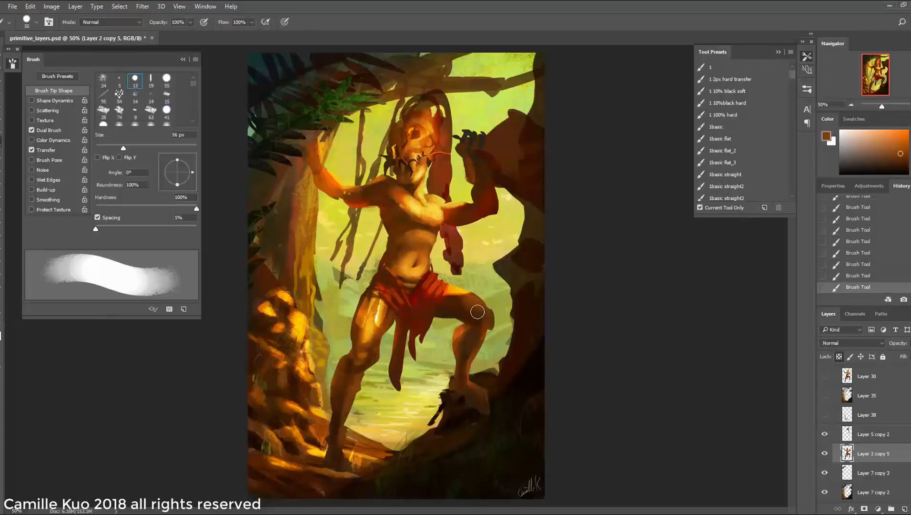
pyautogui.rightClick(476, 367)
pyautogui.moveTo(570, 285); pyautogui.dragTo(557, 285)
pyautogui.moveTo(456, 368); pyautogui.dragTo(457, 383)
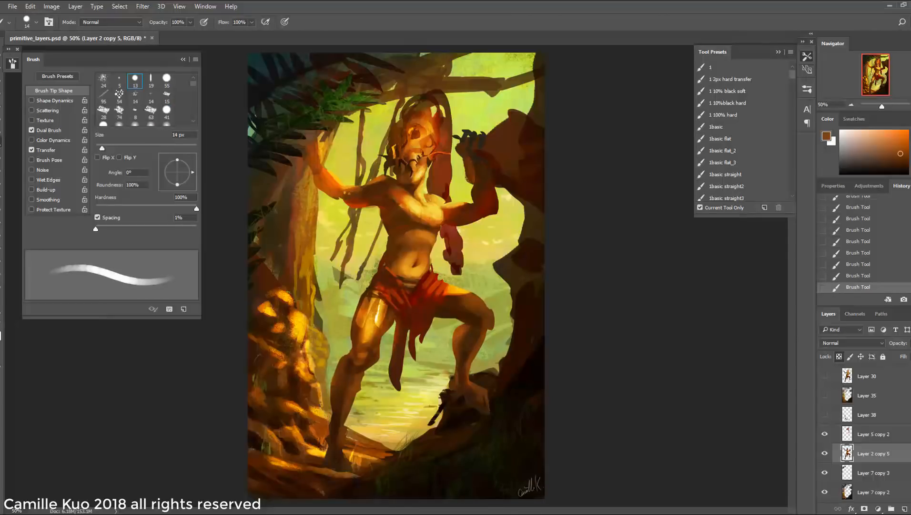
# Step: Try shading the raised thigh with sampled tones and a slightly larger brush, and undo the strokes
pyautogui.keyDown('alt'); pyautogui.click(454, 300); pyautogui.keyUp('alt')
pyautogui.press(']')
pyautogui.press(']')
pyautogui.moveTo(448, 296)
pyautogui.mouseDown()
pyautogui.moveTo(460, 302)
pyautogui.moveTo(457, 317)
pyautogui.mouseUp()
pyautogui.keyDown('alt'); pyautogui.click(482, 339); pyautogui.keyUp('alt')
pyautogui.keyDown('alt'); pyautogui.click(445, 315); pyautogui.keyUp('alt')
pyautogui.hotkey('ctrl', 'alt', 'z')
pyautogui.hotkey('ctrl', 'alt', 'z')
pyautogui.hotkey('ctrl', 'alt', 'z')
pyautogui.keyDown('alt'); pyautogui.click(461, 333); pyautogui.keyUp('alt')
pyautogui.hotkey('ctrl', 'alt', 'z')
# Step: Try blending the underside of the raised thigh at 70 px, and undo the strokes
pyautogui.rightClick(466, 319)
pyautogui.moveTo(534, 285); pyautogui.dragTo(551, 285)
pyautogui.moveTo(461, 310); pyautogui.dragTo(449, 305)
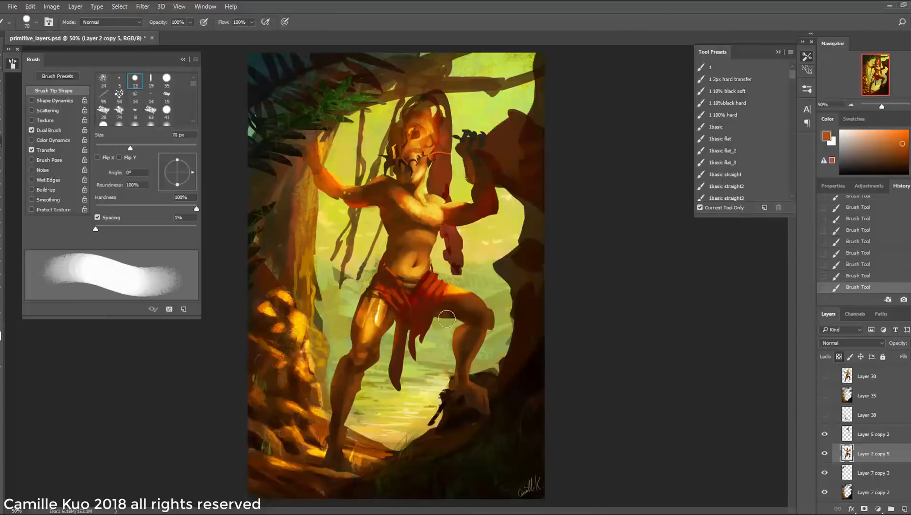
pyautogui.hotkey('ctrl', 'alt', 'z')
pyautogui.hotkey('ctrl', 'alt', 'z')
# Step: Touch up the side of the torso below the armpit, then set the brush to 39 px and sample the belly's orange
pyautogui.moveTo(378, 197); pyautogui.dragTo(382, 224)
pyautogui.rightClick(393, 222)
pyautogui.moveTo(463, 236); pyautogui.dragTo(448, 235)
pyautogui.moveTo(378, 211); pyautogui.dragTo(368, 206)
pyautogui.rightClick(451, 260)
pyautogui.moveTo(507, 273); pyautogui.dragTo(512, 274)
pyautogui.keyDown('alt'); pyautogui.click(419, 269); pyautogui.keyUp('alt')
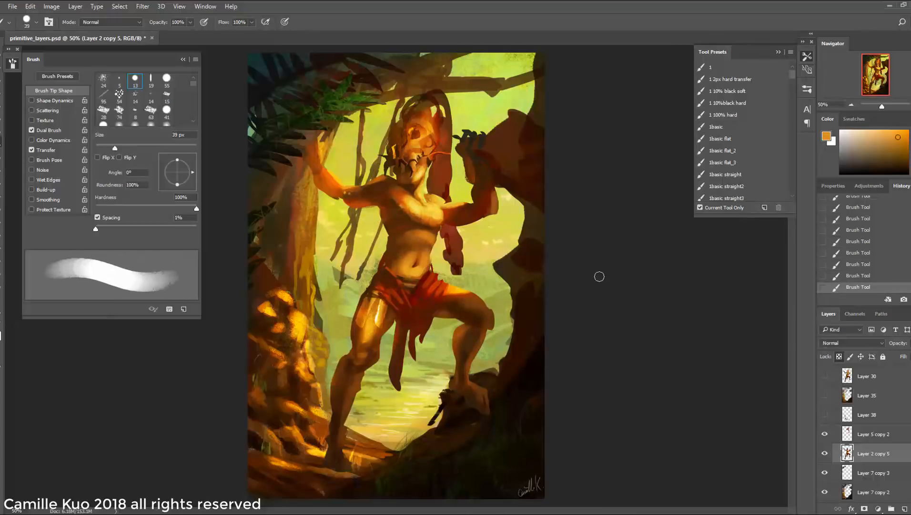
# Step: Paint the bent forearm and hand with sampled browns at 67 px, undoing the last stroke
pyautogui.keyDown('alt'); pyautogui.click(501, 200); pyautogui.keyUp('alt')
pyautogui.rightClick(494, 214)
pyautogui.moveTo(555, 226); pyautogui.dragTo(564, 227)
pyautogui.keyDown('alt'); pyautogui.click(468, 326); pyautogui.keyUp('alt')
pyautogui.hotkey('ctrl', 'z')
pyautogui.moveTo(478, 163)
pyautogui.mouseDown()
pyautogui.moveTo(481, 200)
pyautogui.moveTo(493, 143)
pyautogui.mouseUp()
pyautogui.hotkey('ctrl', 'z')
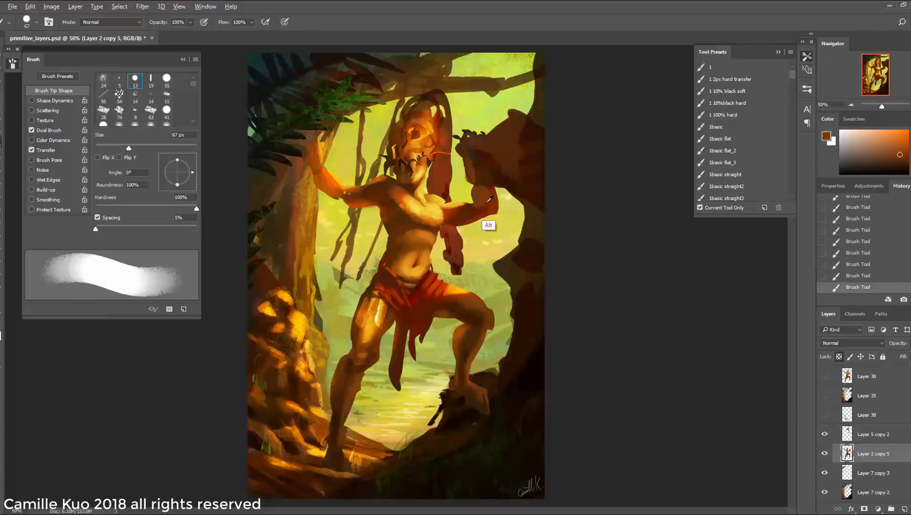
# Step: Try shading the upper part of the bent arm at 48 px, and undo the stroke
pyautogui.rightClick(482, 212)
pyautogui.moveTo(548, 229); pyautogui.dragTo(545, 228)
pyautogui.moveTo(469, 211)
pyautogui.mouseDown()
pyautogui.moveTo(498, 196)
pyautogui.moveTo(493, 204)
pyautogui.mouseUp()
pyautogui.keyDown('alt'); pyautogui.click(469, 289); pyautogui.keyUp('alt')
pyautogui.hotkey('ctrl', 'z')
# Step: Try light and dark Overlay strokes along the bent arm's underside, undo them and return the brush to Normal mode
pyautogui.click(117, 22)
pyautogui.click(101, 131)
pyautogui.click(842, 141)
pyautogui.moveTo(496, 209); pyautogui.dragTo(465, 225)
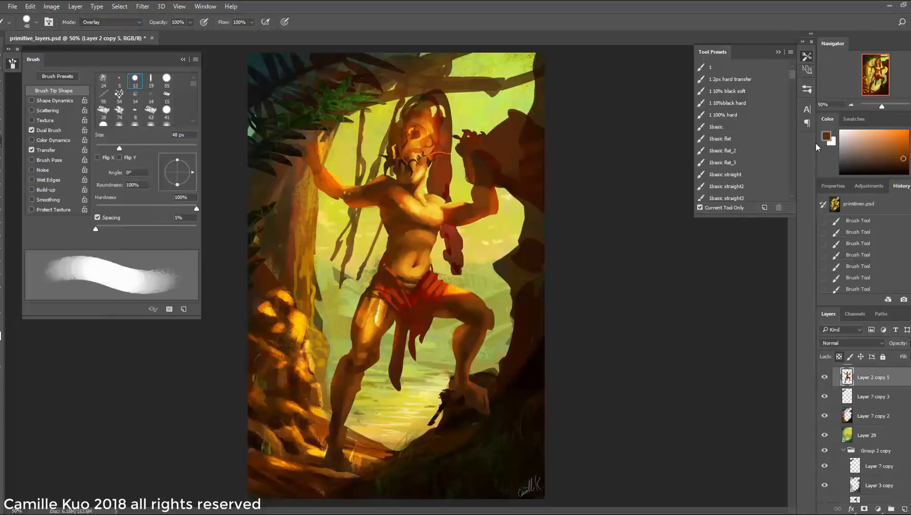
pyautogui.click(910, 169)
pyautogui.moveTo(467, 208)
pyautogui.mouseDown()
pyautogui.moveTo(457, 214)
pyautogui.moveTo(468, 209)
pyautogui.mouseUp()
pyautogui.hotkey('ctrl', 'z')
pyautogui.click(113, 22)
pyautogui.click(91, 29)
pyautogui.hotkey('ctrl', 'z')
pyautogui.hotkey('ctrl', 'z')
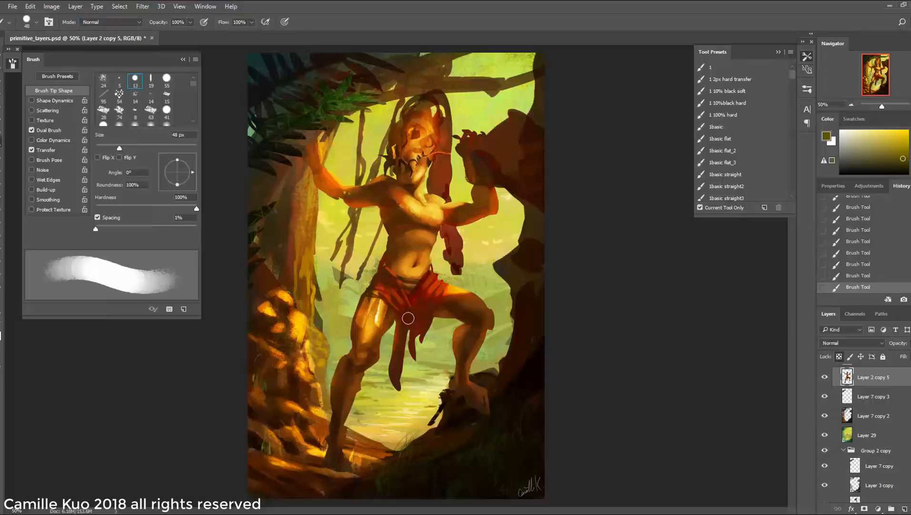
# Step: Shade beneath the chest with dark olive and switch to a 55 px brush for the far side of the ribs
pyautogui.moveTo(442, 221); pyautogui.dragTo(423, 222)
pyautogui.rightClick(403, 212)
pyautogui.click(470, 315)
pyautogui.click(388, 219)
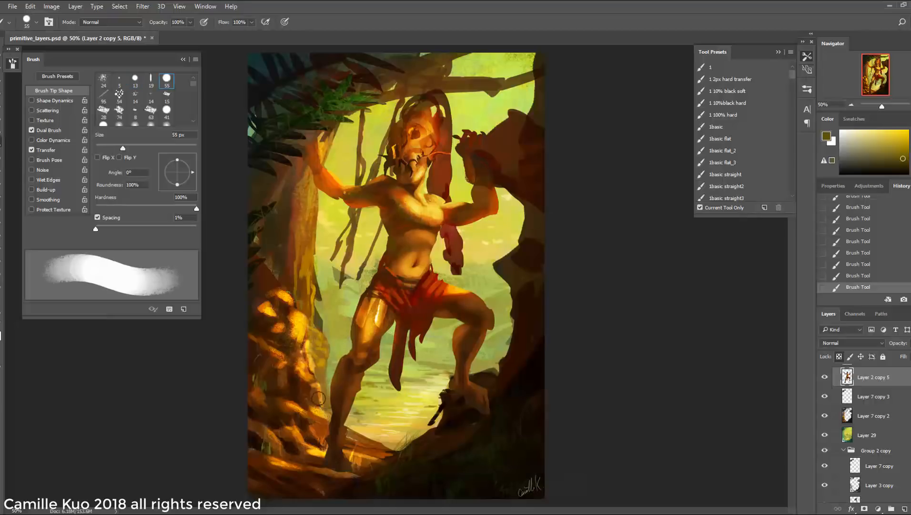
# Step: Select Layer 5 copy 2 and tint the mask's jaw and spikes olive in Lighten mode at 44 px and 78 px
pyautogui.hotkey('alt', ']')
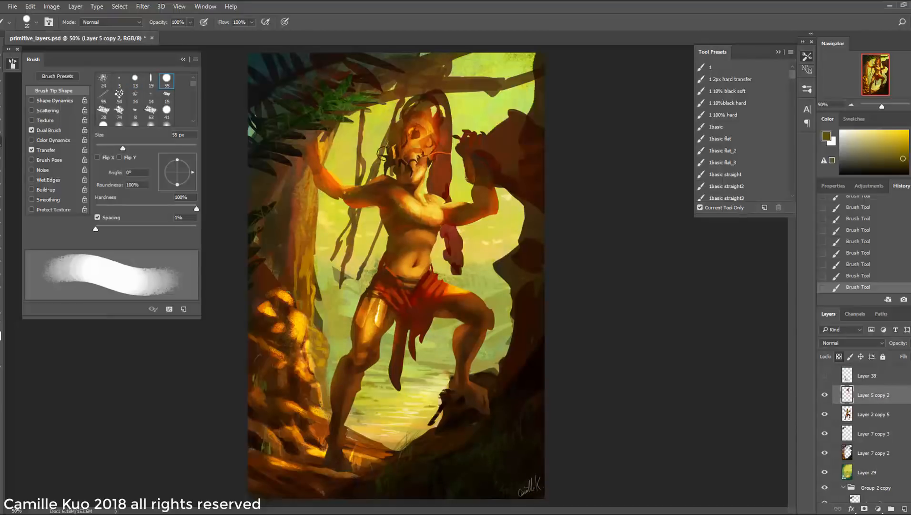
pyautogui.click(103, 111)
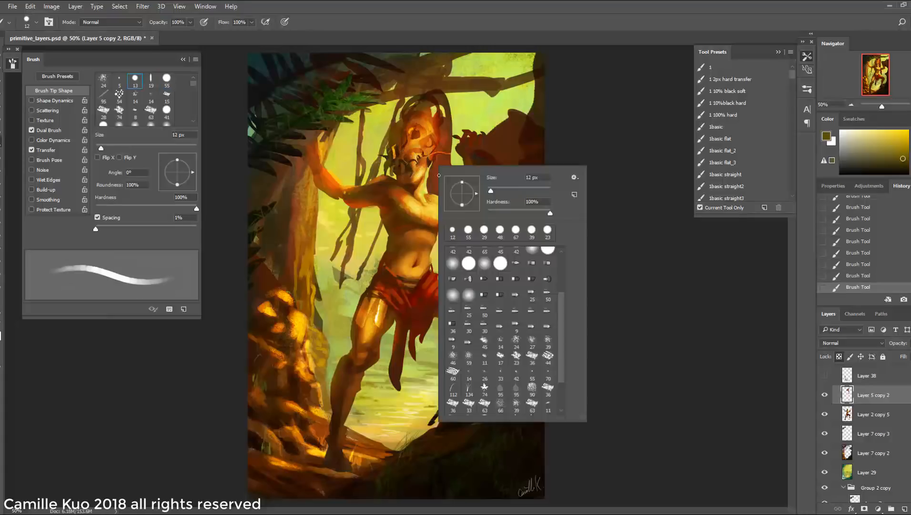
pyautogui.click(109, 22)
pyautogui.click(100, 97)
pyautogui.rightClick(428, 168)
pyautogui.click(494, 193)
pyautogui.click(400, 158)
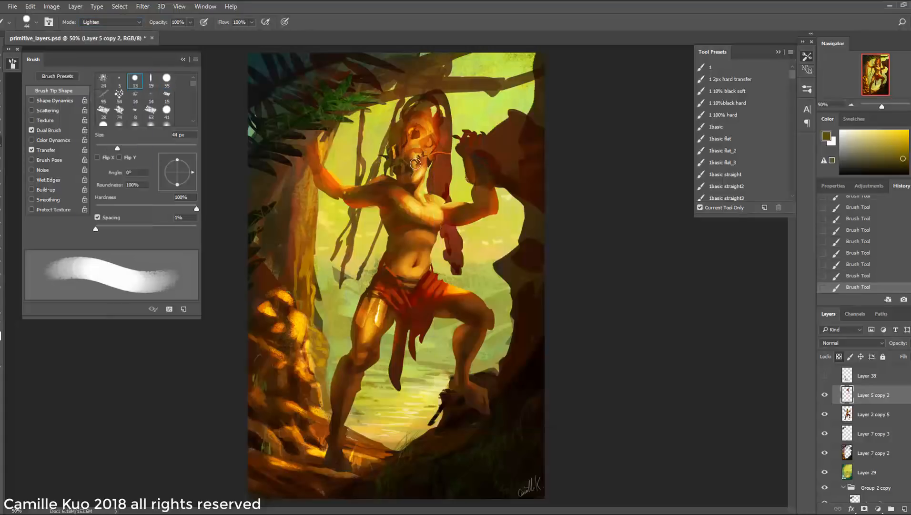
pyautogui.rightClick(410, 150)
pyautogui.click(515, 185)
pyautogui.click(419, 164)
# Step: Sample a reddish brown beside the mask, set the brush to Normal mode at 12 px, and paint the jaw
pyautogui.keyDown('alt'); pyautogui.click(429, 162); pyautogui.keyUp('alt')
pyautogui.click(110, 22)
pyautogui.click(95, 26)
pyautogui.rightClick(415, 152)
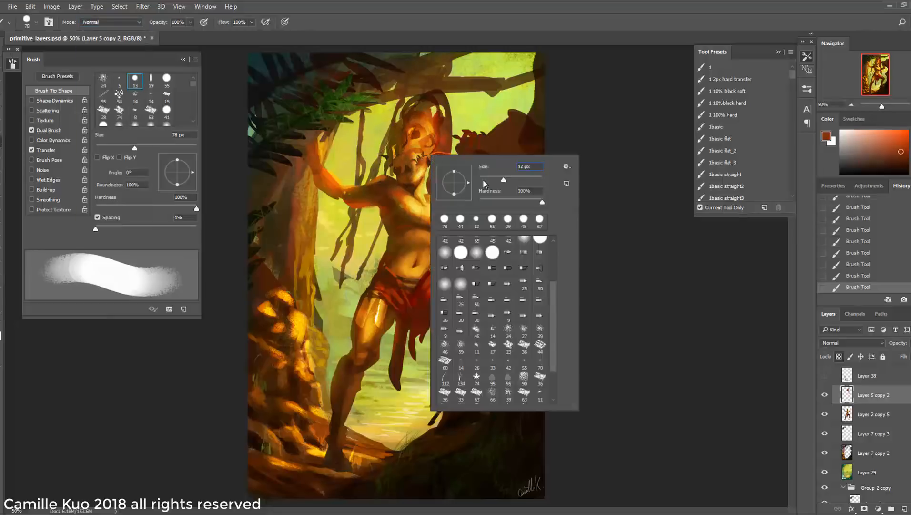
pyautogui.click(414, 159)
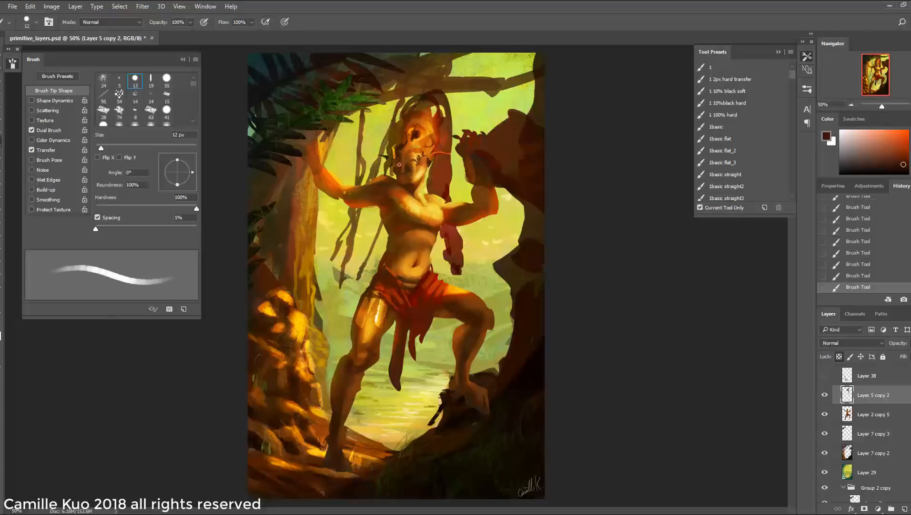
# Step: Undo the last jaw stroke, try another along the mask's cheek with the brush enlarged to 18 px, and undo it
pyautogui.hotkey('ctrl', 'z')
pyautogui.moveTo(421, 153); pyautogui.dragTo(432, 149)
pyautogui.rightClick(415, 134)
pyautogui.click(501, 158)
pyautogui.keyDown('alt'); pyautogui.click(429, 208); pyautogui.keyUp('alt')
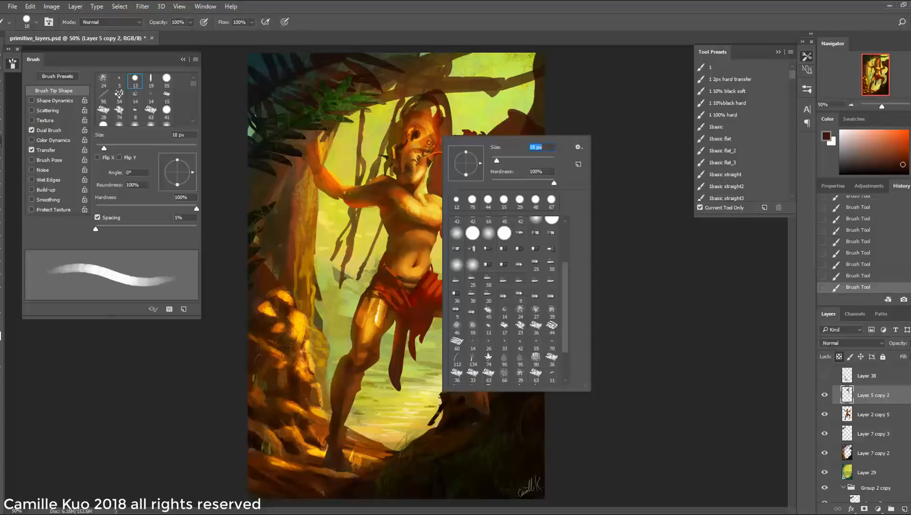
pyautogui.keyDown('alt'); pyautogui.click(432, 204); pyautogui.keyUp('alt')
pyautogui.hotkey('ctrl', 'z')
# Step: Set the brush to Overlay mode and brush light gray beside the mask's eye socket at 18 px
pyautogui.click(110, 22)
pyautogui.click(95, 129)
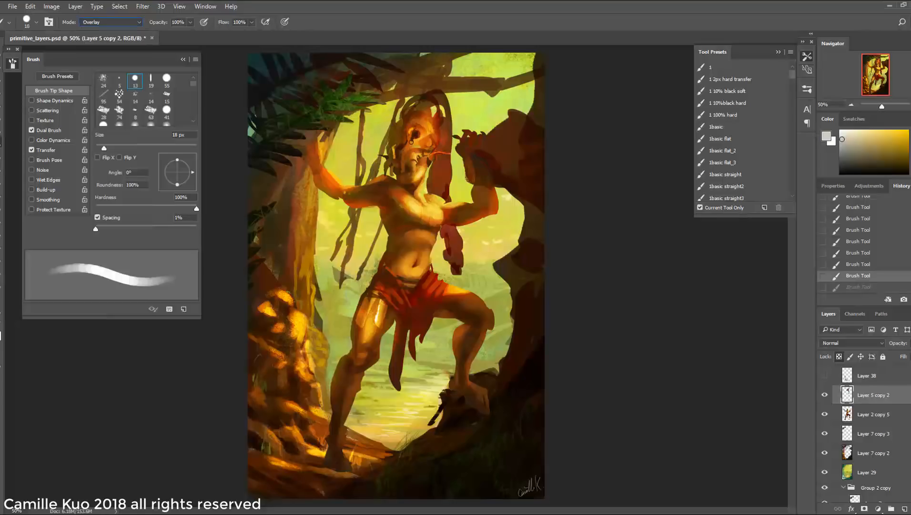
pyautogui.moveTo(413, 141); pyautogui.dragTo(416, 144)
pyautogui.scroll(2, 398, 215)
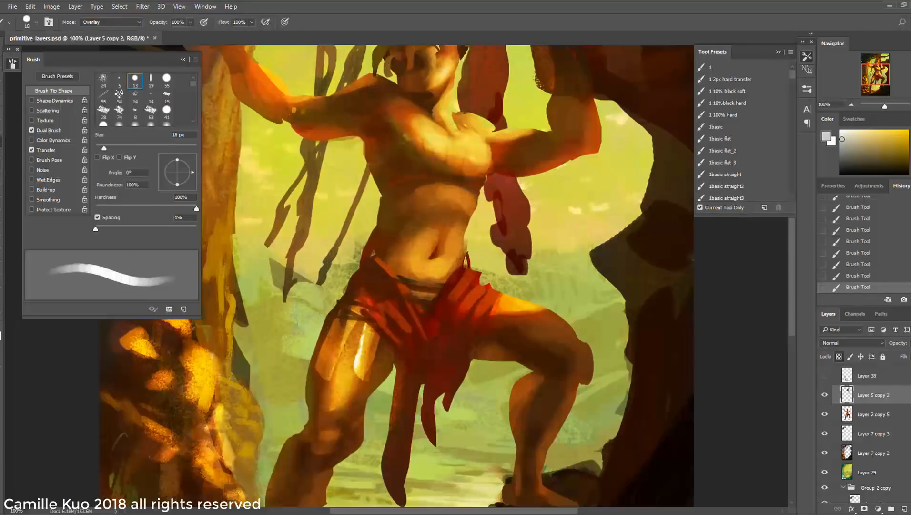
# Step: Sample a golden yellow, set the brush to Normal mode at 4 px, and paint the ridge below the eye socket
pyautogui.keyDown('alt'); pyautogui.click(434, 227); pyautogui.keyUp('alt')
pyautogui.rightClick(433, 230)
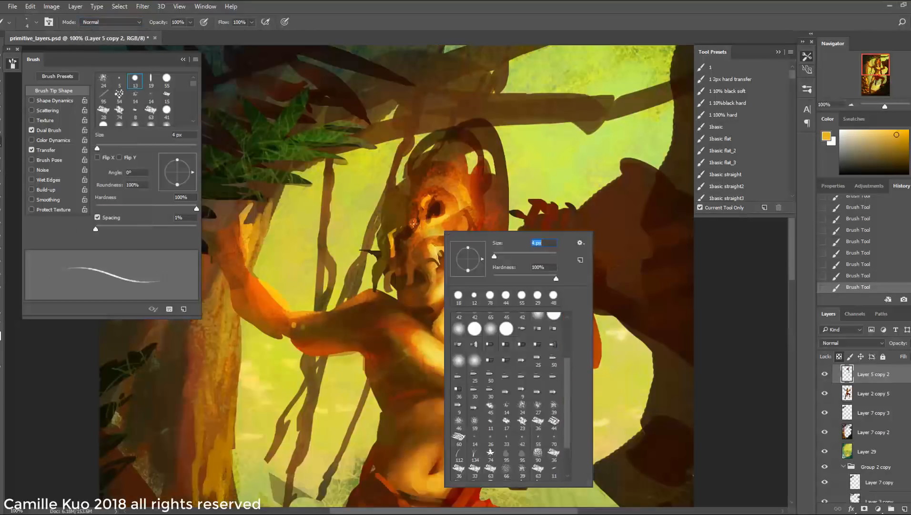
pyautogui.moveTo(499, 258); pyautogui.dragTo(495, 258)
pyautogui.moveTo(411, 223); pyautogui.dragTo(418, 227)
# Step: Set the brush to 9 px and paint golden highlights around the mask's eye socket and down its cheek
pyautogui.rightClick(426, 215)
pyautogui.moveTo(488, 242); pyautogui.dragTo(491, 242)
pyautogui.write('9')
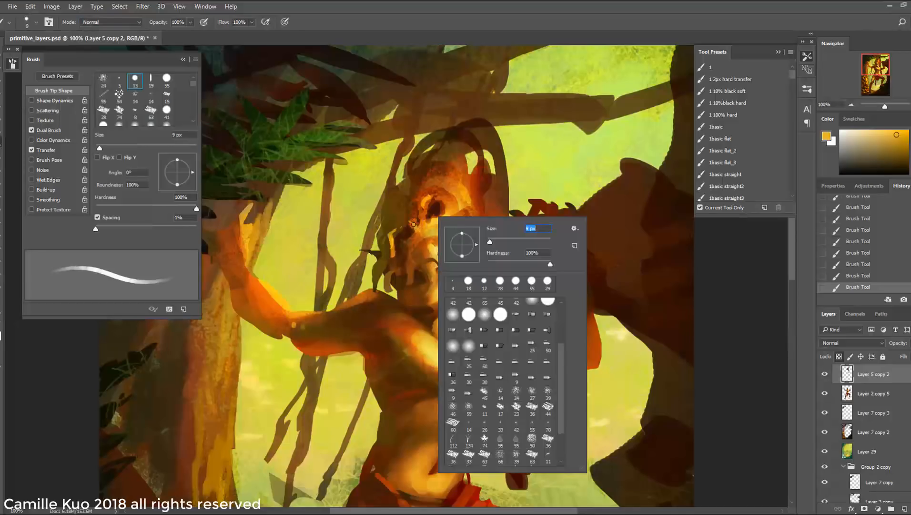
pyautogui.press('Return')
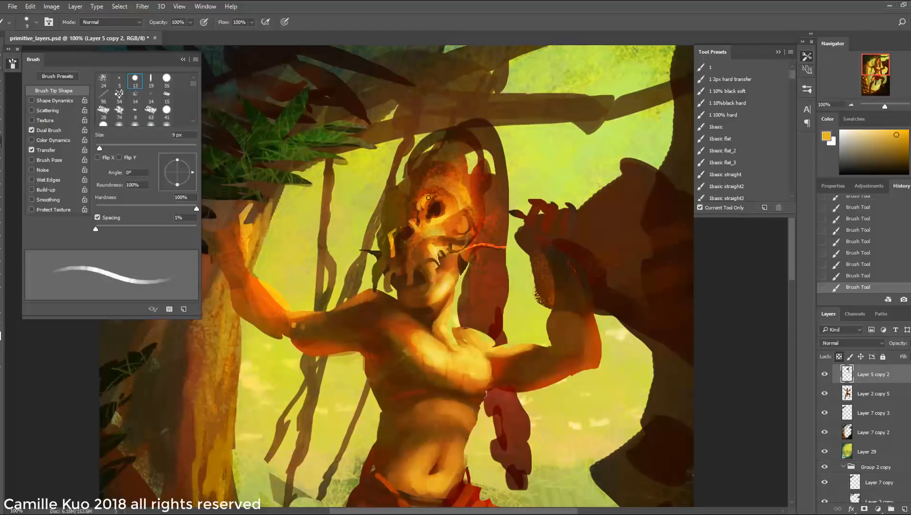
pyautogui.moveTo(457, 191); pyautogui.dragTo(471, 203)
pyautogui.moveTo(465, 217); pyautogui.dragTo(453, 230)
pyautogui.moveTo(477, 194); pyautogui.dragTo(483, 221)
pyautogui.moveTo(468, 186); pyautogui.dragTo(476, 222)
# Step: Resize the brush, undo a trial stroke on the mask's forehead, and paint the cheekbone under the eye with a sampled tone
pyautogui.rightClick(478, 206)
pyautogui.moveTo(539, 233); pyautogui.dragTo(542, 232)
pyautogui.moveTo(461, 186); pyautogui.dragTo(441, 176)
pyautogui.hotkey('ctrl', 'z')
pyautogui.keyDown('alt'); pyautogui.click(443, 230); pyautogui.keyUp('alt')
pyautogui.moveTo(442, 234)
pyautogui.mouseDown()
pyautogui.moveTo(428, 236)
pyautogui.moveTo(471, 226)
pyautogui.moveTo(463, 220)
pyautogui.mouseUp()
pyautogui.keyDown('alt'); pyautogui.click(436, 245); pyautogui.keyUp('alt')
pyautogui.rightClick(431, 232)
# Step: Unlock the layer's transparent pixels, paint the mask's cheek with sampled pale yellow, and set the brush to 6 px
pyautogui.click(839, 356)
pyautogui.keyDown('alt'); pyautogui.click(454, 220); pyautogui.keyUp('alt')
pyautogui.keyDown('alt'); pyautogui.click(465, 227); pyautogui.keyUp('alt')
pyautogui.moveTo(462, 221); pyautogui.dragTo(467, 231)
pyautogui.press('[')
pyautogui.press('[')
pyautogui.press('[')
pyautogui.press('[')
pyautogui.press('[')
pyautogui.press('[')
pyautogui.press('[')
pyautogui.press('[')
pyautogui.press(']')
pyautogui.press(']')
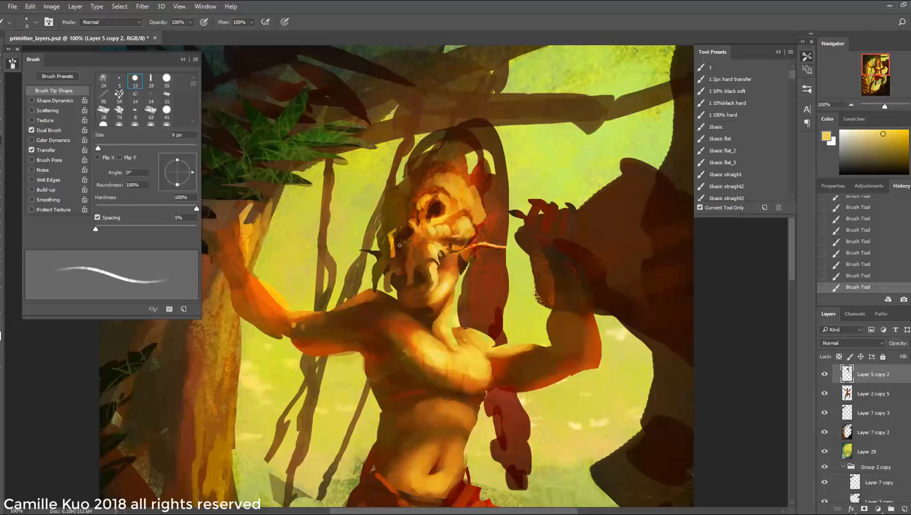
# Step: Enlarge the brush and paint a pale band across the top of the mask's forehead
pyautogui.press(']')
pyautogui.press(']')
pyautogui.press(']')
pyautogui.press(']')
pyautogui.press(']')
pyautogui.press(']')
pyautogui.rightClick(449, 192)
pyautogui.rightClick(473, 172)
pyautogui.moveTo(429, 167)
pyautogui.mouseDown()
pyautogui.moveTo(470, 172)
pyautogui.moveTo(452, 169)
pyautogui.moveTo(462, 168)
pyautogui.mouseUp()
# Step: Try strokes along the mask's snout-side edge at several brush sizes and step back through them
pyautogui.press('[')
pyautogui.press('[')
pyautogui.moveTo(394, 194)
pyautogui.mouseDown()
pyautogui.moveTo(412, 184)
pyautogui.moveTo(389, 223)
pyautogui.mouseUp()
pyautogui.keyDown('alt'); pyautogui.click(416, 194); pyautogui.keyUp('alt')
pyautogui.click(857, 276)
pyautogui.rightClick(409, 206)
pyautogui.press('[')
pyautogui.press('[')
pyautogui.press('[')
pyautogui.press('[')
pyautogui.press('[')
pyautogui.press('[')
pyautogui.press('[')
pyautogui.press('[')
pyautogui.press('[')
pyautogui.press('[')
pyautogui.press('[')
pyautogui.press('[')
pyautogui.press('[')
pyautogui.press('[')
pyautogui.press('[')
pyautogui.press('[')
pyautogui.keyDown('alt'); pyautogui.click(413, 201); pyautogui.keyUp('alt')
pyautogui.rightClick(395, 181)
pyautogui.rightClick(388, 182)
pyautogui.press(']')
pyautogui.press(']')
pyautogui.hotkey('ctrl', 'alt', 'z')
pyautogui.hotkey('ctrl', 'alt', 'z')
# Step: Try a different brush tip with a sampled mask tone beside the brow and undo the attempt
pyautogui.rightClick(374, 190)
pyautogui.click(477, 313)
pyautogui.keyDown('alt'); pyautogui.click(412, 200); pyautogui.keyUp('alt')
pyautogui.rightClick(384, 191)
pyautogui.press(']')
pyautogui.press(']')
pyautogui.press(']')
pyautogui.press(']')
pyautogui.press(']')
pyautogui.press(']')
pyautogui.press(']')
pyautogui.press(']')
pyautogui.press(']')
pyautogui.hotkey('ctrl', 'alt', 'z')
# Step: Choose another brush tip, toggle the transparent-pixel lock, and paint the mask's outer edge and upper brow
pyautogui.moveTo(793, 75)
pyautogui.mouseDown()
pyautogui.moveTo(800, 171)
pyautogui.moveTo(794, 74)
pyautogui.mouseUp()
pyautogui.rightClick(377, 265)
pyautogui.click(489, 325)
pyautogui.click(839, 357)
pyautogui.moveTo(383, 217); pyautogui.dragTo(382, 230)
pyautogui.moveTo(414, 185); pyautogui.dragTo(430, 176)
pyautogui.moveTo(413, 186); pyautogui.dragTo(450, 177)
# Step: Set the brush to 12 px and darken the underside of the mask's cheekbone with sampled browns
pyautogui.rightClick(422, 179)
pyautogui.keyDown('alt'); pyautogui.click(421, 174); pyautogui.keyUp('alt')
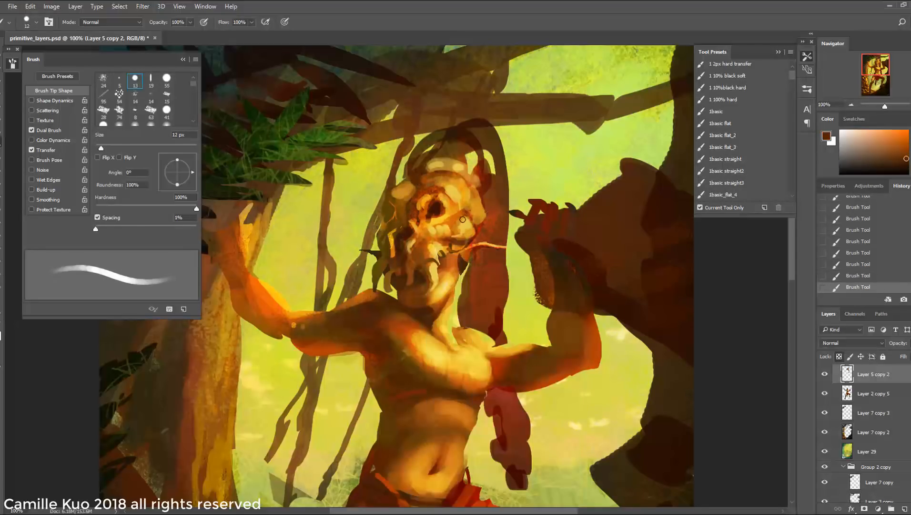
pyautogui.keyDown('alt'); pyautogui.click(455, 251); pyautogui.keyUp('alt')
pyautogui.moveTo(438, 246); pyautogui.dragTo(462, 244)
pyautogui.keyDown('alt'); pyautogui.click(417, 221); pyautogui.keyUp('alt')
pyautogui.keyDown('alt'); pyautogui.click(471, 242); pyautogui.keyUp('alt')
# Step: Refine the mask's brow and eye-socket area with sampled warm tones and a 10 px brush
pyautogui.keyDown('alt'); pyautogui.click(422, 206); pyautogui.keyUp('alt')
pyautogui.keyDown('alt'); pyautogui.click(413, 206); pyautogui.keyUp('alt')
pyautogui.keyDown('alt'); pyautogui.click(413, 207); pyautogui.keyUp('alt')
pyautogui.keyDown('alt'); pyautogui.click(413, 206); pyautogui.keyUp('alt')
pyautogui.keyDown('alt'); pyautogui.click(453, 212); pyautogui.keyUp('alt')
pyautogui.press('[')
pyautogui.keyDown('alt'); pyautogui.click(425, 186); pyautogui.keyUp('alt')
pyautogui.moveTo(417, 191); pyautogui.dragTo(434, 184)
pyautogui.keyDown('alt'); pyautogui.click(429, 224); pyautogui.keyUp('alt')
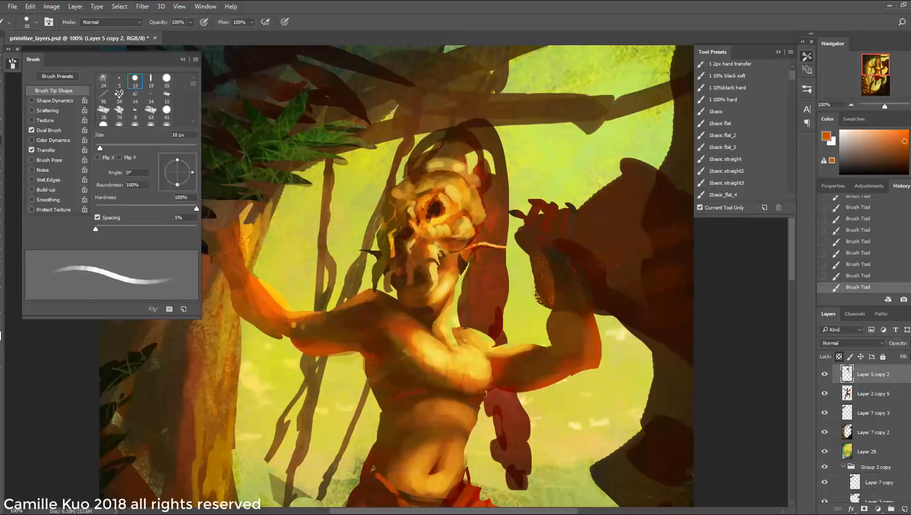
# Step: Sample a hair tone, paint the crown of the long braid, lock transparent pixels, and stroke the braid beside the mask
pyautogui.rightClick(475, 177)
pyautogui.moveTo(517, 198); pyautogui.dragTo(525, 198)
pyautogui.keyDown('alt'); pyautogui.click(480, 166); pyautogui.keyUp('alt')
pyautogui.moveTo(472, 145)
pyautogui.mouseDown()
pyautogui.moveTo(496, 183)
pyautogui.moveTo(491, 126)
pyautogui.mouseUp()
pyautogui.press('[')
pyautogui.press('/')
pyautogui.moveTo(495, 221); pyautogui.dragTo(500, 239)
# Step: Sample a tone below the mask's cheek, resize the brush, and shade the jaw above the neck
pyautogui.keyDown('alt'); pyautogui.click(463, 263); pyautogui.keyUp('alt')
pyautogui.rightClick(447, 260)
pyautogui.moveTo(501, 277); pyautogui.dragTo(498, 277)
pyautogui.moveTo(431, 276); pyautogui.dragTo(428, 291)
# Step: Undo a trial stroke along the braid, enlarge the brush, and paint the braid near the shoulder with a sampled reddish tone
pyautogui.rightClick(534, 262)
pyautogui.moveTo(452, 253)
pyautogui.mouseDown()
pyautogui.moveTo(496, 278)
pyautogui.moveTo(491, 271)
pyautogui.moveTo(488, 319)
pyautogui.mouseUp()
pyautogui.doubleClick(565, 338)
pyautogui.hotkey('ctrl', 'z')
pyautogui.press(']')
pyautogui.press(']')
pyautogui.press(']')
pyautogui.press(']')
pyautogui.press(']')
pyautogui.keyDown('alt'); pyautogui.click(490, 167); pyautogui.keyUp('alt')
pyautogui.moveTo(499, 329); pyautogui.dragTo(501, 340)
# Step: Choose another brush tip and paint down the upper part of the braid beside the head
pyautogui.keyDown('alt'); pyautogui.click(476, 312); pyautogui.keyUp('alt')
pyautogui.rightClick(507, 192)
pyautogui.doubleClick(574, 293)
pyautogui.moveTo(487, 162); pyautogui.dragTo(493, 186)
# Step: Use a flat 29 px brush to paint the braid's hanging end bright red, and unlock the layer's transparent pixels
pyautogui.rightClick(457, 157)
pyautogui.doubleClick(484, 224)
pyautogui.moveTo(508, 394); pyautogui.dragTo(521, 412)
pyautogui.moveTo(516, 428); pyautogui.dragTo(524, 463)
pyautogui.hotkey('ctrl', 'z')
pyautogui.keyDown('alt'); pyautogui.click(497, 167); pyautogui.keyUp('alt')
pyautogui.moveTo(511, 414); pyautogui.dragTo(525, 459)
pyautogui.click(839, 357)
pyautogui.moveTo(514, 409); pyautogui.dragTo(530, 465)
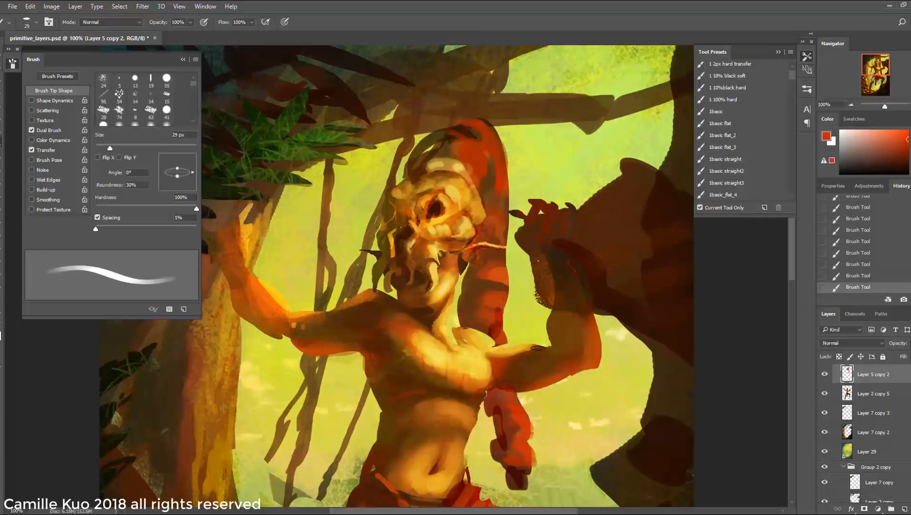
# Step: Choose another brush tip, toggle the transparency lock, and paint the braid's hanging end with a red sampled from its edge
pyautogui.rightClick(530, 419)
pyautogui.doubleClick(596, 358)
pyautogui.click(839, 356)
pyautogui.keyDown('alt'); pyautogui.click(484, 425); pyautogui.keyUp('alt')
pyautogui.moveTo(499, 425); pyautogui.dragTo(498, 450)
pyautogui.moveTo(490, 394); pyautogui.dragTo(502, 417)
# Step: Paint the hair over the crown with a different tip and a tone sampled above the mask, undoing the last strokes
pyautogui.press(']')
pyautogui.press(']')
pyautogui.press(']')
pyautogui.rightClick(459, 154)
pyautogui.doubleClick(526, 255)
pyautogui.keyDown('alt'); pyautogui.click(456, 155); pyautogui.keyUp('alt')
pyautogui.click(839, 356)
pyautogui.moveTo(470, 166); pyautogui.dragTo(431, 155)
pyautogui.moveTo(422, 148)
pyautogui.mouseDown()
pyautogui.moveTo(453, 138)
pyautogui.moveTo(414, 162)
pyautogui.moveTo(466, 123)
pyautogui.mouseUp()
pyautogui.moveTo(491, 162)
pyautogui.mouseDown()
pyautogui.moveTo(505, 198)
pyautogui.moveTo(492, 223)
pyautogui.mouseUp()
pyautogui.hotkey('ctrl', 'alt', 'z')
pyautogui.hotkey('ctrl', 'alt', 'z')
# Step: Sample reds along the braid and touch up its section beside the neck with a 15 px round brush
pyautogui.keyDown('alt'); pyautogui.click(493, 205); pyautogui.keyUp('alt')
pyautogui.keyDown('alt'); pyautogui.click(492, 224); pyautogui.keyUp('alt')
pyautogui.keyDown('alt'); pyautogui.click(486, 256); pyautogui.keyUp('alt')
pyautogui.moveTo(486, 257); pyautogui.dragTo(498, 258)
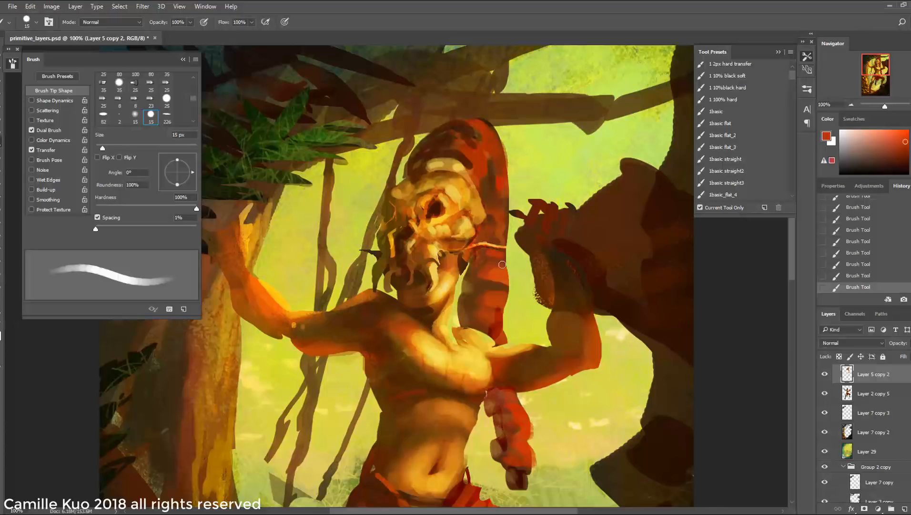
pyautogui.moveTo(441, 249); pyautogui.dragTo(466, 183)
# Step: Shrink the brush, switch to the layer beneath the braid's base, and touch up the shoulder with a sampled tone
pyautogui.press('[')
pyautogui.press('[')
pyautogui.press('[')
pyautogui.press('[')
pyautogui.press('[')
pyautogui.keyDown('ctrl'); pyautogui.click(496, 339); pyautogui.keyUp('ctrl')
pyautogui.keyDown('alt'); pyautogui.click(496, 340); pyautogui.keyUp('alt')
pyautogui.moveTo(490, 337)
pyautogui.mouseDown()
pyautogui.moveTo(502, 342)
pyautogui.moveTo(496, 328)
pyautogui.mouseUp()
# Step: Try strokes across the base of the neck with different sampled tones, and undo them
pyautogui.moveTo(443, 288)
pyautogui.mouseDown()
pyautogui.moveTo(502, 292)
pyautogui.moveTo(516, 303)
pyautogui.moveTo(497, 281)
pyautogui.mouseUp()
pyautogui.hotkey('ctrl', 'alt', 'z')
pyautogui.hotkey('ctrl', 'alt', 'z')
pyautogui.hotkey('ctrl', 'alt', 'z')
pyautogui.hotkey('ctrl', 'shift', 'z')
pyautogui.hotkey('ctrl', 'shift', 'z')
pyautogui.keyDown('alt'); pyautogui.click(431, 328); pyautogui.keyUp('alt')
pyautogui.keyDown('alt'); pyautogui.click(449, 287); pyautogui.keyUp('alt')
pyautogui.rightClick(483, 267)
pyautogui.keyDown('alt'); pyautogui.click(424, 305); pyautogui.keyUp('alt')
pyautogui.hotkey('ctrl', 'alt', 'z')
# Step: Try a dab on the layer of the hair above the mask, return to the figure's layer, and undo it
pyautogui.keyDown('ctrl'); pyautogui.click(429, 152); pyautogui.keyUp('ctrl')
pyautogui.moveTo(413, 143); pyautogui.dragTo(416, 147)
pyautogui.keyDown('ctrl'); pyautogui.click(441, 314); pyautogui.keyUp('ctrl')
pyautogui.hotkey('ctrl', 'alt', 'z')
pyautogui.hotkey('ctrl', 'alt', 'z')
# Step: Draw lines across the chest covering with sampled tones, changing the brush tip and undoing a stray stroke
pyautogui.moveTo(440, 315); pyautogui.dragTo(477, 321)
pyautogui.keyDown('alt'); pyautogui.click(431, 312); pyautogui.keyUp('alt')
pyautogui.keyDown('alt'); pyautogui.click(460, 338); pyautogui.keyUp('alt')
pyautogui.keyDown('alt'); pyautogui.click(434, 316); pyautogui.keyUp('alt')
pyautogui.rightClick(446, 316)
pyautogui.moveTo(523, 280); pyautogui.dragTo(485, 281)
pyautogui.rightClick(412, 298)
pyautogui.moveTo(447, 295)
pyautogui.mouseDown()
pyautogui.moveTo(462, 290)
pyautogui.moveTo(467, 306)
pyautogui.mouseUp()
pyautogui.hotkey('ctrl', 'alt', 'z')
pyautogui.moveTo(510, 302); pyautogui.dragTo(496, 316)
# Step: Set up an 18 px round brush and sample a brown from beneath the chest
pyautogui.keyDown('alt'); pyautogui.click(509, 315); pyautogui.keyUp('alt')
pyautogui.rightClick(503, 305)
pyautogui.rightClick(512, 305)
pyautogui.moveTo(586, 284); pyautogui.dragTo(590, 285)
pyautogui.keyDown('alt'); pyautogui.click(489, 330); pyautogui.keyUp('alt')
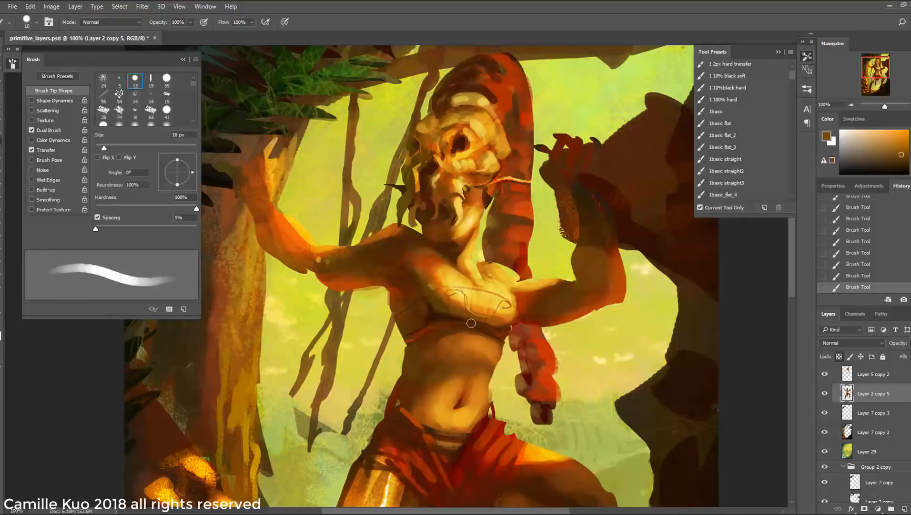
# Step: Undo the last stroke, adjust the brush tip, and try a stroke on the shaded side of the chest
pyautogui.hotkey('ctrl', 'alt', 'z')
pyautogui.rightClick(449, 296)
pyautogui.moveTo(507, 290)
pyautogui.mouseDown()
pyautogui.moveTo(500, 296)
pyautogui.moveTo(508, 284)
pyautogui.mouseUp()
pyautogui.moveTo(527, 285); pyautogui.dragTo(533, 284)
pyautogui.moveTo(407, 273); pyautogui.dragTo(426, 291)
pyautogui.hotkey('ctrl', 'alt', 'z')
# Step: Pick a desaturated tone and paint a cool grayish highlight along the shaded side of the waist
pyautogui.click(843, 148)
pyautogui.hotkey('ctrl', 'alt', 'z')
pyautogui.hotkey('ctrl', 'alt', 'z')
pyautogui.moveTo(413, 351); pyautogui.dragTo(419, 355)
pyautogui.rightClick(421, 357)
pyautogui.moveTo(469, 283); pyautogui.dragTo(464, 299)
pyautogui.moveTo(410, 358); pyautogui.dragTo(408, 385)
# Step: Adjust the brush tip and add cool highlights along the underside of the raised arm and the side of the chest
pyautogui.rightClick(387, 281)
pyautogui.moveTo(433, 298); pyautogui.dragTo(440, 285)
pyautogui.moveTo(459, 285); pyautogui.dragTo(454, 284)
pyautogui.click(395, 287)
pyautogui.moveTo(395, 286); pyautogui.dragTo(369, 284)
pyautogui.rightClick(424, 317)
pyautogui.click(398, 333)
pyautogui.moveTo(408, 234)
pyautogui.mouseDown()
pyautogui.moveTo(423, 114)
pyautogui.moveTo(423, 232)
pyautogui.moveTo(371, 258)
pyautogui.moveTo(392, 257)
pyautogui.moveTo(379, 317)
pyautogui.moveTo(427, 309)
pyautogui.moveTo(437, 295)
pyautogui.mouseUp()
# Step: Sample tones around the shoulder, undo trial strokes, and paint the upper chest with a 26 px elliptical brush
pyautogui.keyDown('alt'); pyautogui.click(444, 281); pyautogui.keyUp('alt')
pyautogui.keyDown('alt'); pyautogui.click(407, 252); pyautogui.keyUp('alt')
pyautogui.hotkey('ctrl', 'alt', 'z')
pyautogui.keyDown('alt'); pyautogui.click(420, 286); pyautogui.keyUp('alt')
pyautogui.rightClick(481, 286)
pyautogui.moveTo(543, 282); pyautogui.dragTo(542, 290)
pyautogui.hotkey('ctrl', 'alt', 'z')
pyautogui.moveTo(482, 287); pyautogui.dragTo(476, 298)
# Step: Reduce the elliptical brush and paint across the upper chest with tones sampled near the collarbone
pyautogui.keyDown('alt'); pyautogui.click(517, 258); pyautogui.keyUp('alt')
pyautogui.rightClick(477, 296)
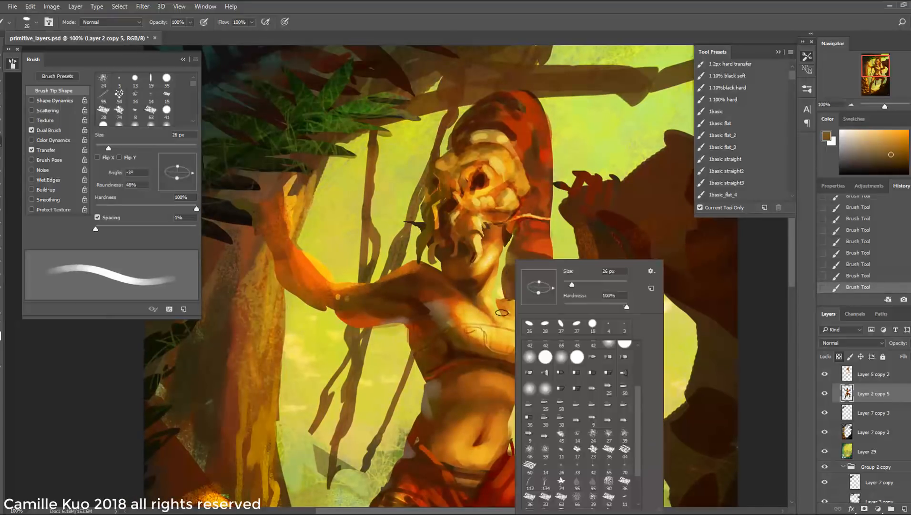
pyautogui.moveTo(548, 290); pyautogui.dragTo(548, 287)
pyautogui.moveTo(573, 283); pyautogui.dragTo(568, 283)
pyautogui.keyDown('alt'); pyautogui.click(486, 281); pyautogui.keyUp('alt')
pyautogui.keyDown('alt'); pyautogui.click(460, 264); pyautogui.keyUp('alt')
pyautogui.moveTo(471, 283); pyautogui.dragTo(520, 288)
# Step: Sample dark browns, undo the last strokes, and define the collarbone below the neck with a 12 px brush
pyautogui.keyDown('alt'); pyautogui.click(468, 292); pyautogui.keyUp('alt')
pyautogui.keyDown('alt'); pyautogui.click(452, 270); pyautogui.keyUp('alt')
pyautogui.rightClick(467, 281)
pyautogui.keyDown('alt'); pyautogui.click(460, 281); pyautogui.keyUp('alt')
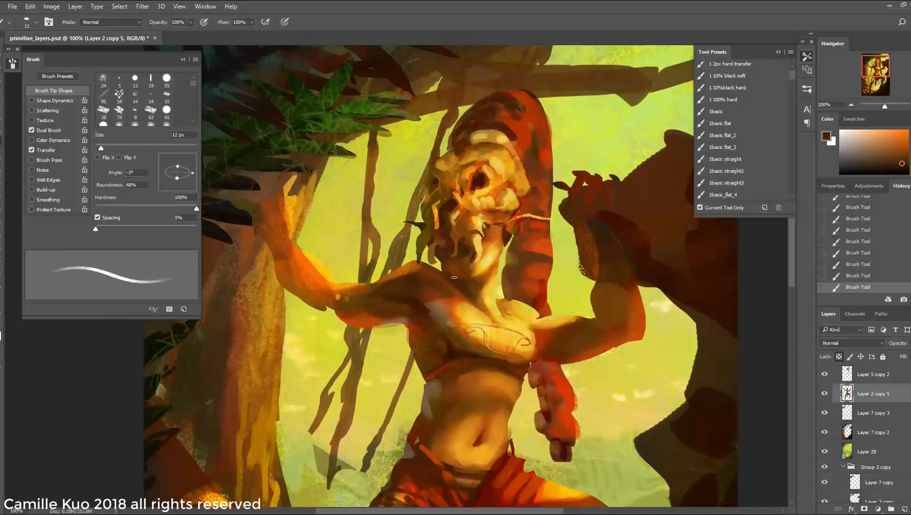
pyautogui.keyDown('alt'); pyautogui.click(403, 300); pyautogui.keyUp('alt')
pyautogui.hotkey('ctrl', 'alt', 'z')
pyautogui.hotkey('ctrl', 'alt', 'z')
pyautogui.moveTo(447, 267); pyautogui.dragTo(456, 273)
# Step: Sample tones around the collarbone, toggle the transparency lock, and paint short strokes on the upper chest, enlarging the brush
pyautogui.keyDown('alt'); pyautogui.click(474, 278); pyautogui.keyUp('alt')
pyautogui.keyDown('alt'); pyautogui.click(489, 280); pyautogui.keyUp('alt')
pyautogui.keyDown('alt'); pyautogui.click(483, 273); pyautogui.keyUp('alt')
pyautogui.keyDown('alt'); pyautogui.click(493, 276); pyautogui.keyUp('alt')
pyautogui.press('/')
pyautogui.keyDown('alt'); pyautogui.click(508, 324); pyautogui.keyUp('alt')
pyautogui.moveTo(494, 301); pyautogui.dragTo(499, 312)
pyautogui.moveTo(493, 302); pyautogui.dragTo(498, 314)
pyautogui.moveTo(495, 299); pyautogui.dragTo(500, 315)
pyautogui.press(']')
pyautogui.moveTo(496, 301)
pyautogui.mouseDown()
pyautogui.moveTo(502, 315)
pyautogui.moveTo(514, 313)
pyautogui.mouseUp()
# Step: Sample more chest tones, undo the last stroke, and adjust the brush size
pyautogui.keyDown('alt'); pyautogui.click(455, 306); pyautogui.keyUp('alt')
pyautogui.keyDown('alt'); pyautogui.click(518, 320); pyautogui.keyUp('alt')
pyautogui.keyDown('alt'); pyautogui.click(502, 315); pyautogui.keyUp('alt')
pyautogui.hotkey('ctrl', 'z')
pyautogui.rightClick(503, 312)
pyautogui.moveTo(606, 282); pyautogui.dragTo(608, 281)
pyautogui.press('Escape')
pyautogui.hotkey('ctrl', '-')
pyautogui.hotkey('ctrl', '-')
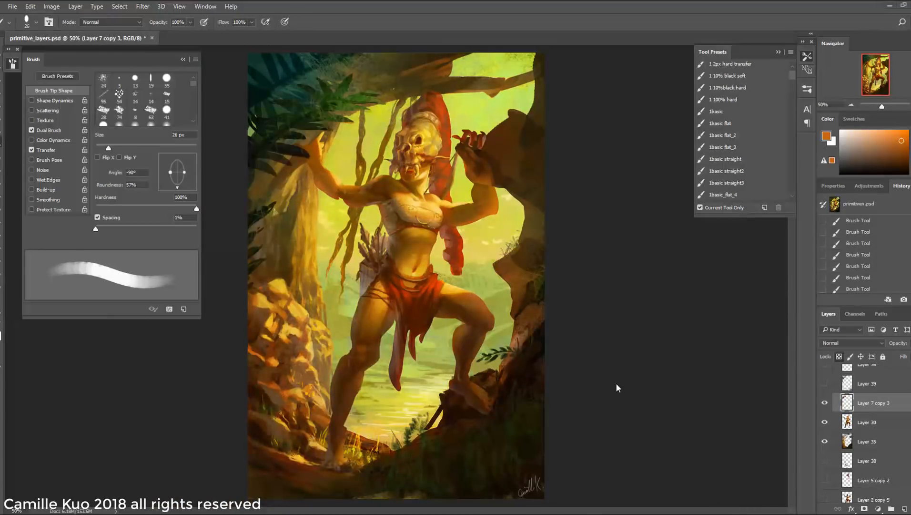
# Step: Choose a soft 158 px round brush, set its mode to Overlay, and glaze orange over the vines beside the foliage
pyautogui.rightClick(389, 263)
pyautogui.click(417, 301)
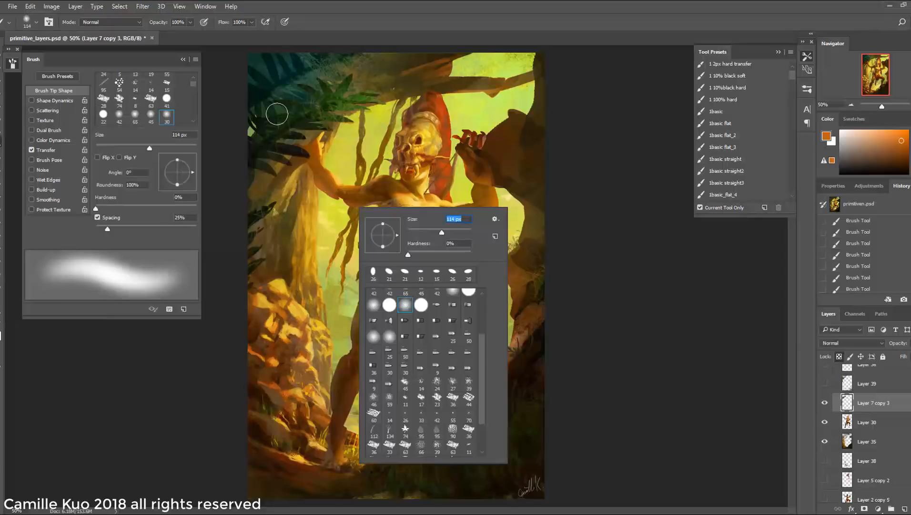
pyautogui.click(587, 240)
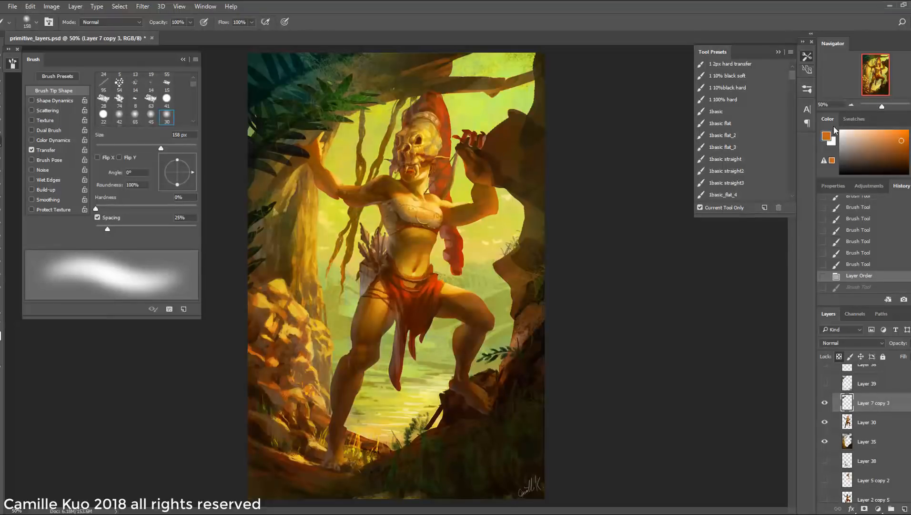
pyautogui.rightClick(343, 138)
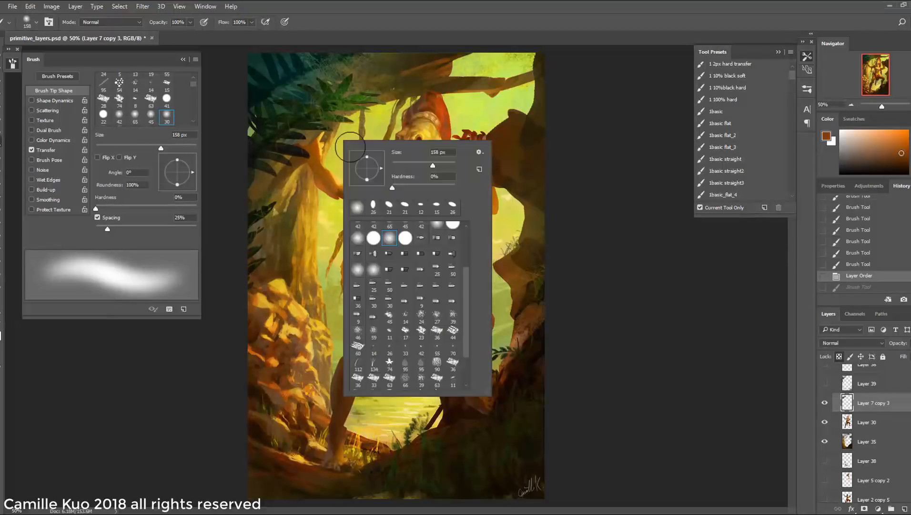
pyautogui.click(109, 22)
pyautogui.click(112, 132)
pyautogui.moveTo(365, 96)
pyautogui.mouseDown()
pyautogui.moveTo(344, 115)
pyautogui.moveTo(358, 131)
pyautogui.mouseUp()
# Step: Enlarge the soft brush, pick a brighter orange, and build up the Overlay glow on the leaf tips and hanging vines
pyautogui.rightClick(361, 142)
pyautogui.moveTo(465, 169); pyautogui.dragTo(471, 169)
pyautogui.click(901, 149)
pyautogui.moveTo(364, 103)
pyautogui.mouseDown()
pyautogui.moveTo(309, 143)
pyautogui.moveTo(350, 102)
pyautogui.mouseUp()
pyautogui.moveTo(360, 122); pyautogui.dragTo(362, 153)
pyautogui.moveTo(390, 117); pyautogui.dragTo(379, 154)
# Step: Switch to the 26 px elliptical brush tip, and try a light gray Overlay stroke on the leaves before undoing it
pyautogui.rightClick(381, 153)
pyautogui.click(409, 222)
pyautogui.click(465, 136)
pyautogui.click(840, 142)
pyautogui.moveTo(339, 121); pyautogui.dragTo(351, 125)
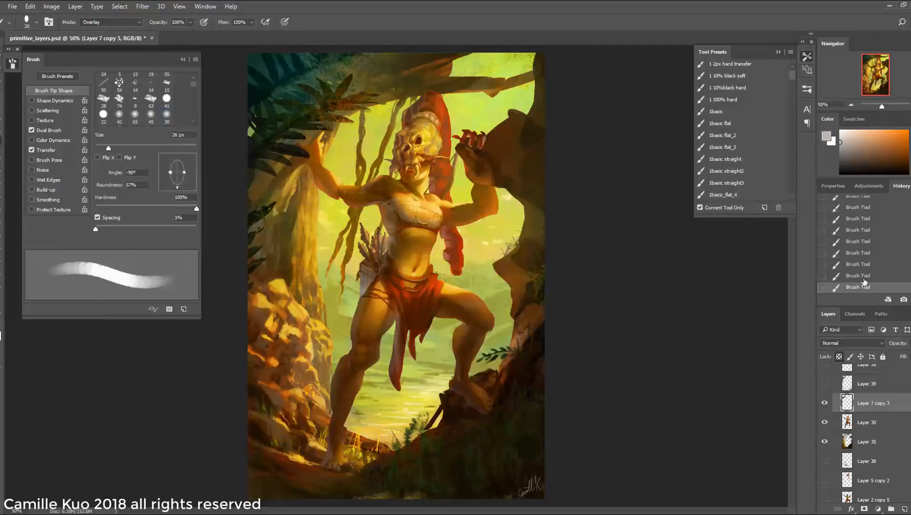
pyautogui.hotkey('ctrl', 'z')
# Step: Change the color to a light green and paint an Overlay highlight on the leaf tips near the vines
pyautogui.click(910, 164)
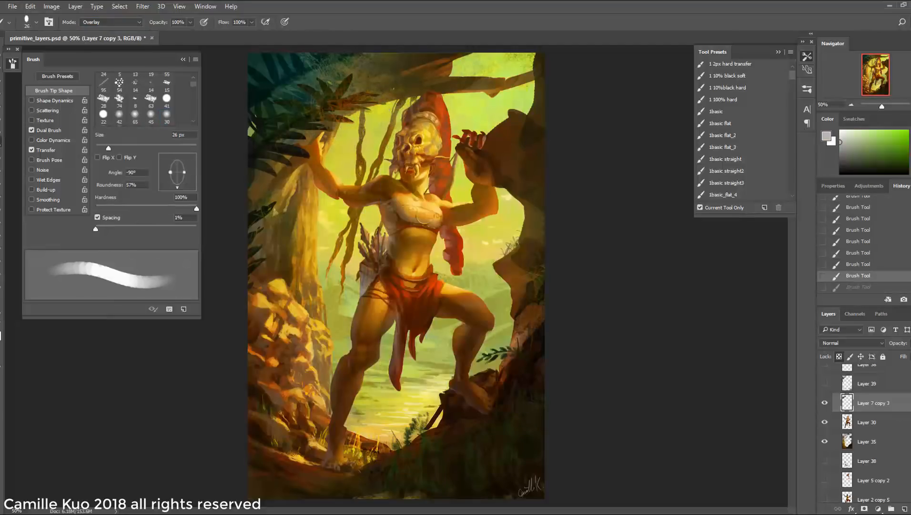
pyautogui.click(868, 134)
pyautogui.moveTo(391, 100); pyautogui.dragTo(374, 111)
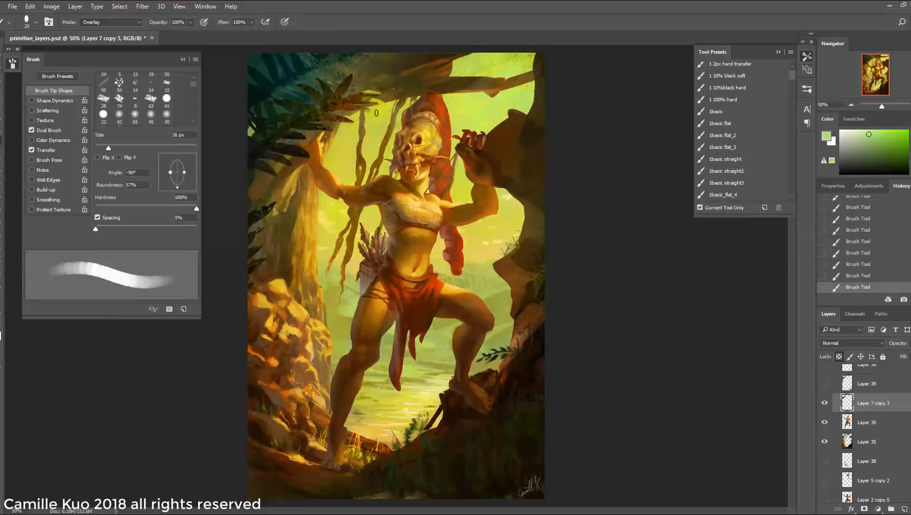
# Step: Adjust the brush tip and paint light green Overlay highlights on the dark leaves and vines above the figure's raised arm
pyautogui.rightClick(372, 116)
pyautogui.moveTo(387, 146); pyautogui.dragTo(398, 142)
pyautogui.moveTo(268, 126); pyautogui.dragTo(254, 120)
pyautogui.moveTo(291, 146); pyautogui.dragTo(312, 156)
pyautogui.moveTo(350, 124)
pyautogui.mouseDown()
pyautogui.moveTo(339, 118)
pyautogui.moveTo(349, 107)
pyautogui.mouseUp()
# Step: Unlock the layer's transparent pixels and try a brush stroke beside the foliage on the tree trunk, then undo it
pyautogui.click(839, 355)
pyautogui.rightClick(296, 236)
pyautogui.moveTo(338, 278); pyautogui.dragTo(339, 265)
pyautogui.moveTo(252, 235); pyautogui.dragTo(272, 225)
pyautogui.hotkey('ctrl', 'z')
# Step: Load the tutorial8 leaf scatter brush, reduce it to 97 px, and dab dark green leaves beside the tree trunk foliage
pyautogui.scroll(-10, 734, 129)
pyautogui.click(734, 127)
pyautogui.click(734, 139)
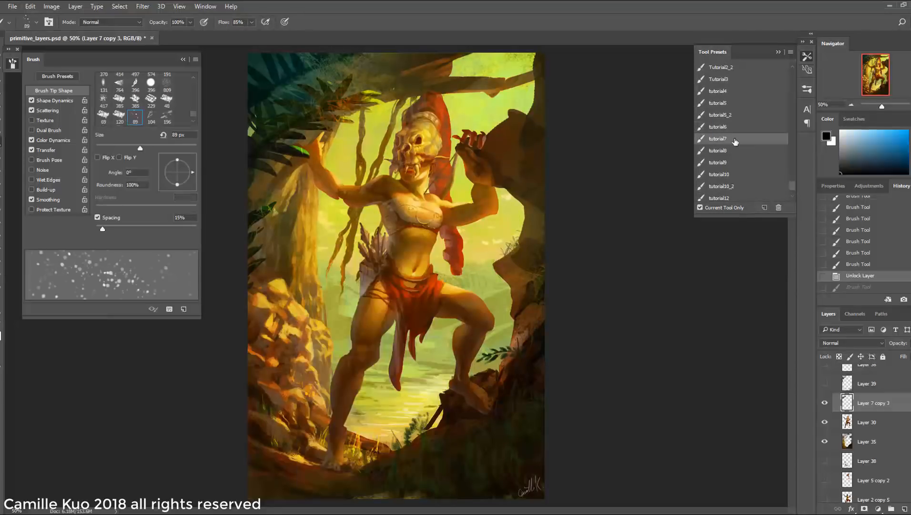
pyautogui.click(732, 150)
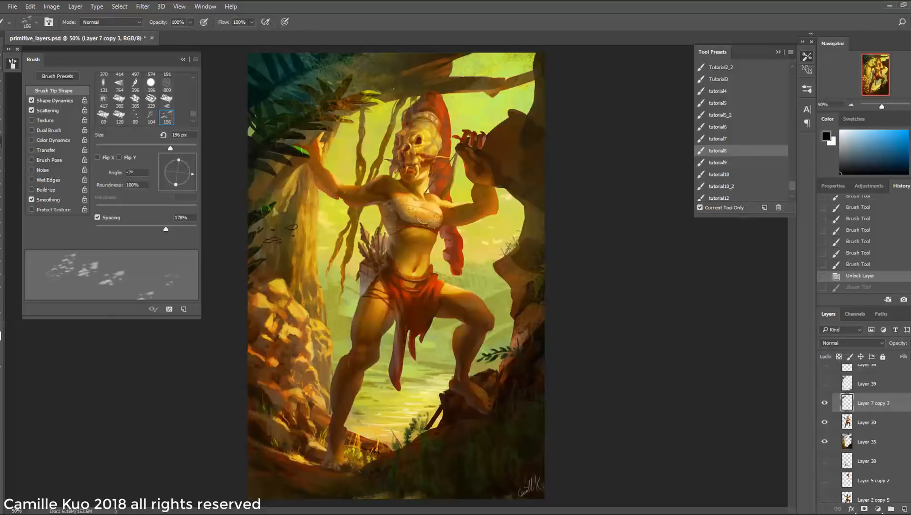
pyautogui.rightClick(282, 233)
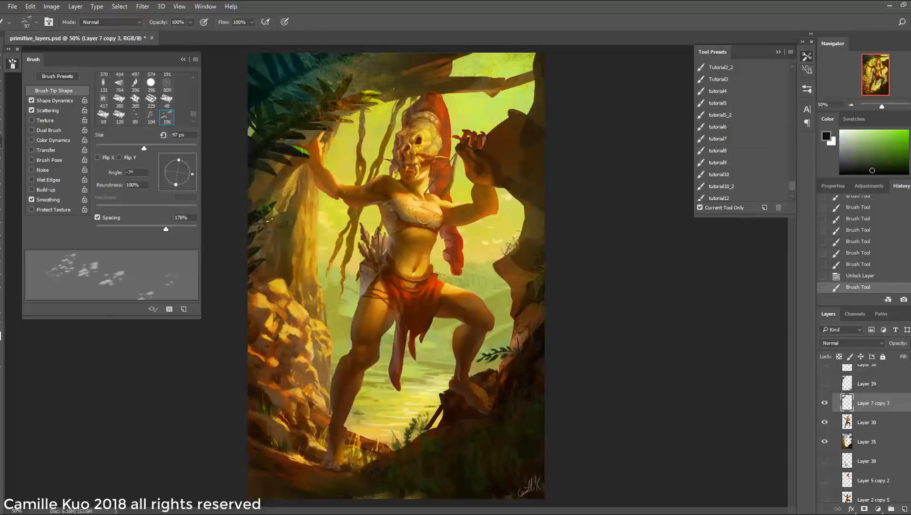
pyautogui.moveTo(268, 228)
pyautogui.mouseDown()
pyautogui.moveTo(295, 213)
pyautogui.moveTo(263, 223)
pyautogui.mouseUp()
pyautogui.moveTo(265, 214)
pyautogui.mouseDown()
pyautogui.moveTo(286, 201)
pyautogui.moveTo(267, 211)
pyautogui.mouseUp()
# Step: Scatter dark leaves at the water's edge and over the lower rocks, undoing one trial stroke by the water
pyautogui.moveTo(392, 429); pyautogui.dragTo(386, 434)
pyautogui.moveTo(390, 440); pyautogui.dragTo(386, 445)
pyautogui.rightClick(423, 424)
pyautogui.moveTo(458, 283); pyautogui.dragTo(453, 274)
pyautogui.moveTo(389, 422); pyautogui.dragTo(398, 443)
pyautogui.hotkey('ctrl', 'alt', 'z')
pyautogui.rightClick(286, 421)
pyautogui.moveTo(277, 421); pyautogui.dragTo(271, 426)
# Step: Try a scattered leaf stroke with an adjusted brush tip over the trunk foliage, then step back to remove it
pyautogui.rightClick(311, 225)
pyautogui.click(393, 298)
pyautogui.moveTo(274, 222)
pyautogui.mouseDown()
pyautogui.moveTo(259, 217)
pyautogui.moveTo(266, 231)
pyautogui.moveTo(292, 239)
pyautogui.moveTo(251, 232)
pyautogui.mouseUp()
pyautogui.hotkey('ctrl', 'alt', 'z')
pyautogui.hotkey('ctrl', 'alt', 'z')
# Step: Sample a dark green from the upper leaves, try the 26 px elliptical brush on the trunk foliage, and step back
pyautogui.keyDown('alt'); pyautogui.click(272, 123); pyautogui.keyUp('alt')
pyautogui.keyDown('alt'); pyautogui.click(272, 123); pyautogui.keyUp('alt')
pyautogui.rightClick(266, 232)
pyautogui.rightClick(265, 233)
pyautogui.click(348, 305)
pyautogui.hotkey('ctrl', 'alt', 'z')
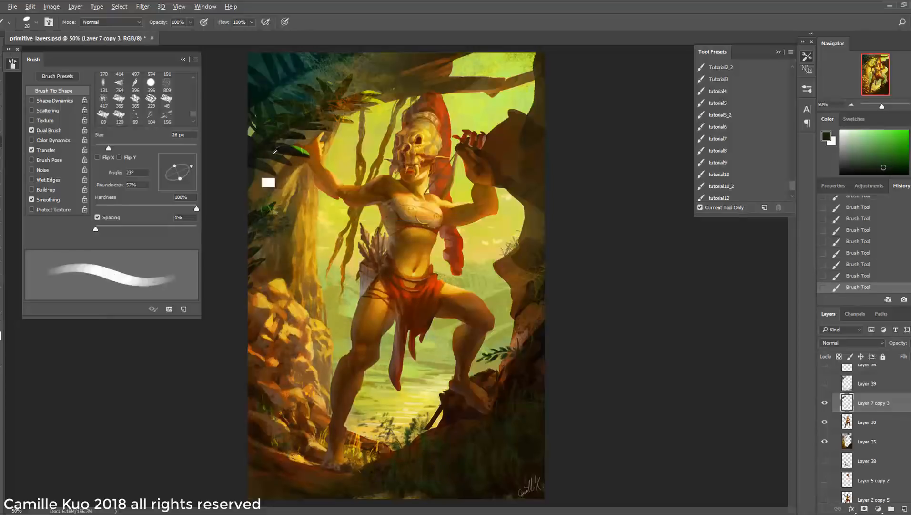
# Step: Resample a dark color, reshape the trunk foliage with the brush and Eraser, and set the brush to 10 px
pyautogui.keyDown('alt'); pyautogui.click(282, 189); pyautogui.keyUp('alt')
pyautogui.rightClick(273, 223)
pyautogui.moveTo(363, 246); pyautogui.dragTo(354, 246)
pyautogui.rightClick(267, 233)
pyautogui.press('e')
pyautogui.moveTo(260, 269); pyautogui.dragTo(268, 257)
pyautogui.moveTo(279, 205)
pyautogui.mouseDown()
pyautogui.moveTo(261, 210)
pyautogui.moveTo(262, 241)
pyautogui.mouseUp()
pyautogui.press('b')
pyautogui.rightClick(250, 238)
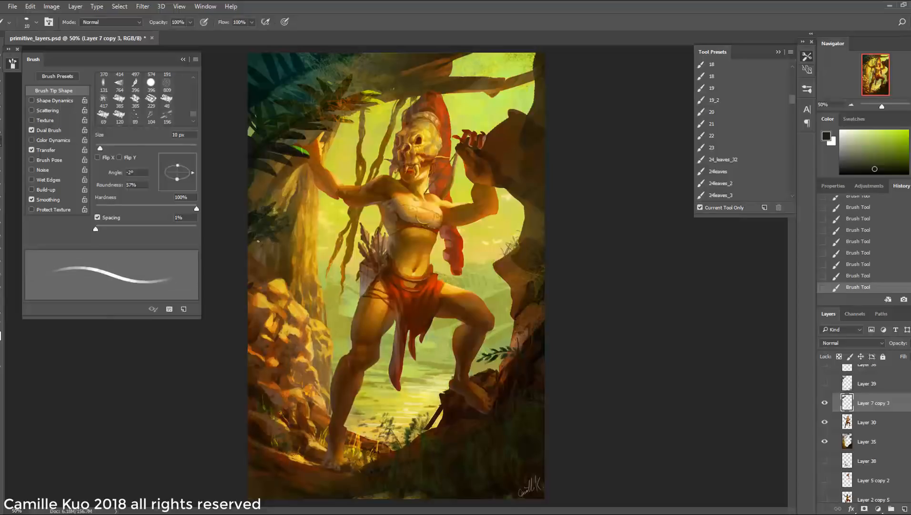
pyautogui.moveTo(341, 263); pyautogui.dragTo(338, 264)
# Step: Paint thin dark plant stems at the water's edge, adjusting the brush tip down to 9 px with 87% roundness
pyautogui.rightClick(382, 428)
pyautogui.moveTo(470, 284); pyautogui.dragTo(467, 283)
pyautogui.moveTo(456, 288); pyautogui.dragTo(441, 301)
pyautogui.moveTo(388, 412); pyautogui.dragTo(387, 442)
pyautogui.rightClick(381, 415)
pyautogui.moveTo(467, 284); pyautogui.dragTo(469, 284)
pyautogui.rightClick(297, 411)
pyautogui.moveTo(351, 287); pyautogui.dragTo(372, 283)
pyautogui.moveTo(382, 284); pyautogui.dragTo(385, 284)
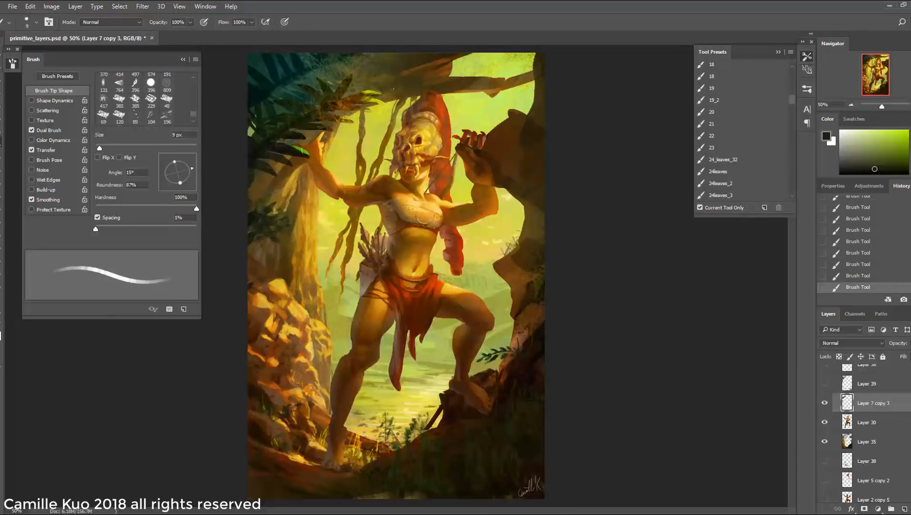
# Step: Lock the layer's transparent pixels, set the brush to Overlay, and paint light green highlights on the trunk foliage
pyautogui.click(839, 356)
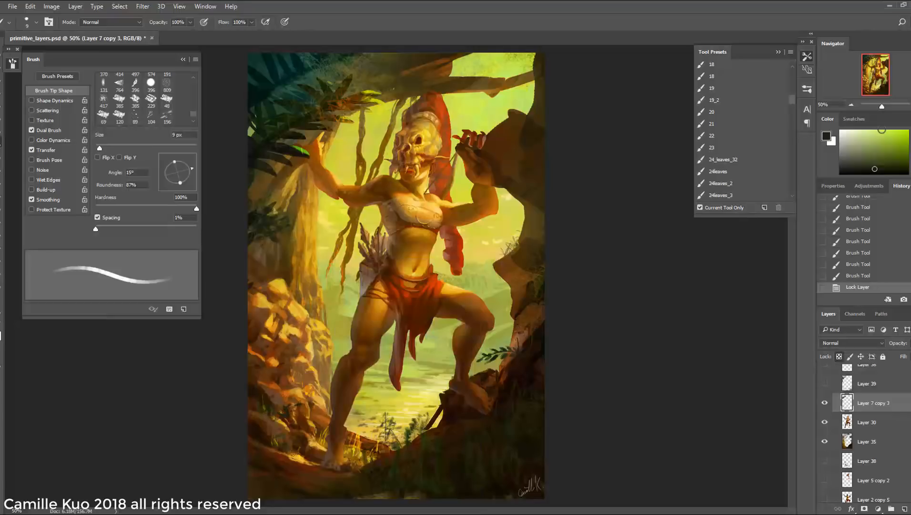
pyautogui.click(142, 22)
pyautogui.click(100, 130)
pyautogui.click(876, 135)
pyautogui.rightClick(303, 202)
pyautogui.moveTo(362, 230); pyautogui.dragTo(366, 230)
pyautogui.moveTo(281, 217); pyautogui.dragTo(269, 229)
pyautogui.moveTo(268, 229)
pyautogui.mouseDown()
pyautogui.moveTo(292, 217)
pyautogui.moveTo(273, 228)
pyautogui.mouseUp()
# Step: Try a paler highlight color with an enlarged brush on the trunk foliage, then step back three times
pyautogui.click(863, 131)
pyautogui.press(']')
pyautogui.press(']')
pyautogui.press(']')
pyautogui.press(']')
pyautogui.press(']')
pyautogui.hotkey('ctrl', 'alt', 'z')
pyautogui.hotkey('ctrl', 'alt', 'z')
pyautogui.hotkey('ctrl', 'alt', 'z')
# Step: Choose a pale yellow and brighten the trunk foliage with Overlay strokes, setting the brush to 17 px
pyautogui.click(851, 130)
pyautogui.click(910, 167)
pyautogui.moveTo(283, 223); pyautogui.dragTo(265, 234)
pyautogui.rightClick(296, 209)
pyautogui.click(359, 237)
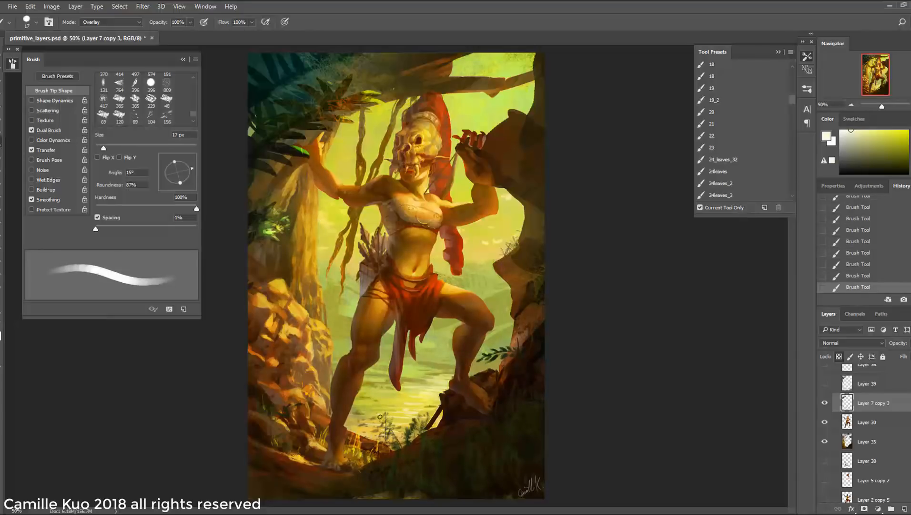
# Step: Lasso the plants at the water's edge, copy them to a new layer, and merge the copy down
pyautogui.press('l')
pyautogui.moveTo(407, 401)
pyautogui.mouseDown()
pyautogui.moveTo(382, 470)
pyautogui.moveTo(392, 431)
pyautogui.mouseUp()
pyautogui.rightClick(391, 432)
pyautogui.click(443, 293)
pyautogui.hotkey('ctrl', 'e')
pyautogui.press('b')
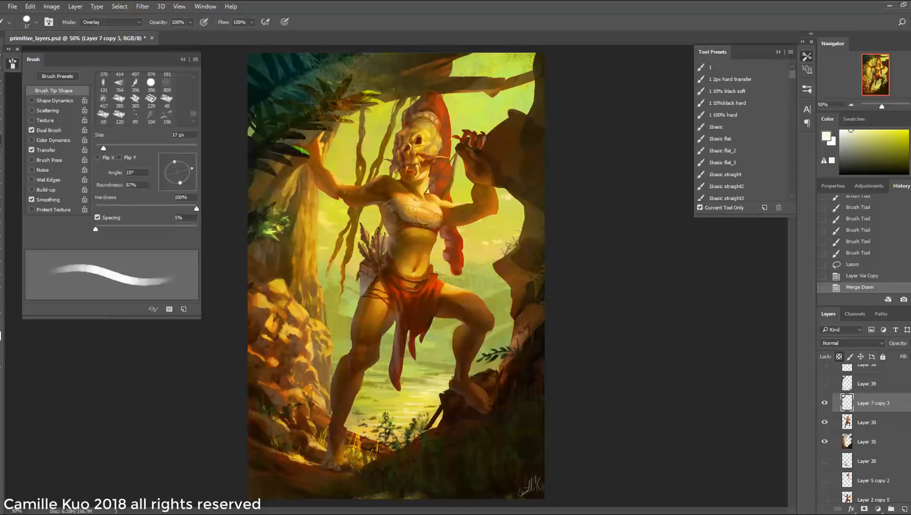
# Step: Try Overlay dabs in two different light colors on the waterside plants, reverting each attempt through the history
pyautogui.click(396, 424)
pyautogui.click(381, 423)
pyautogui.click(378, 429)
pyautogui.click(387, 425)
pyautogui.click(857, 230)
pyautogui.click(878, 135)
pyautogui.click(863, 131)
pyautogui.click(387, 421)
pyautogui.click(393, 424)
pyautogui.click(858, 230)
# Step: Dab Overlay highlights on the waterside plants, sample a muted yellow from the water, and turn off Transfer
pyautogui.click(386, 424)
pyautogui.click(387, 422)
pyautogui.click(392, 423)
pyautogui.click(386, 431)
pyautogui.click(394, 429)
pyautogui.click(411, 425)
pyautogui.keyDown('alt'); pyautogui.click(411, 416); pyautogui.keyUp('alt')
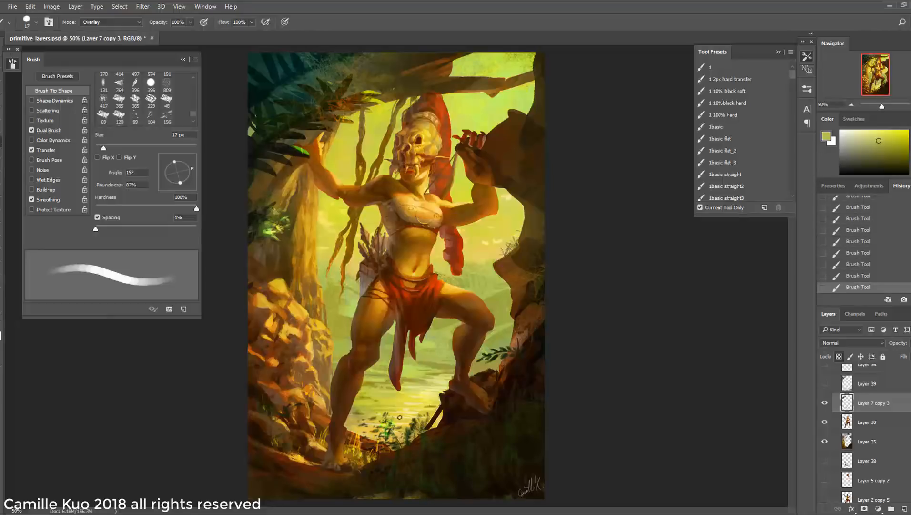
pyautogui.click(32, 149)
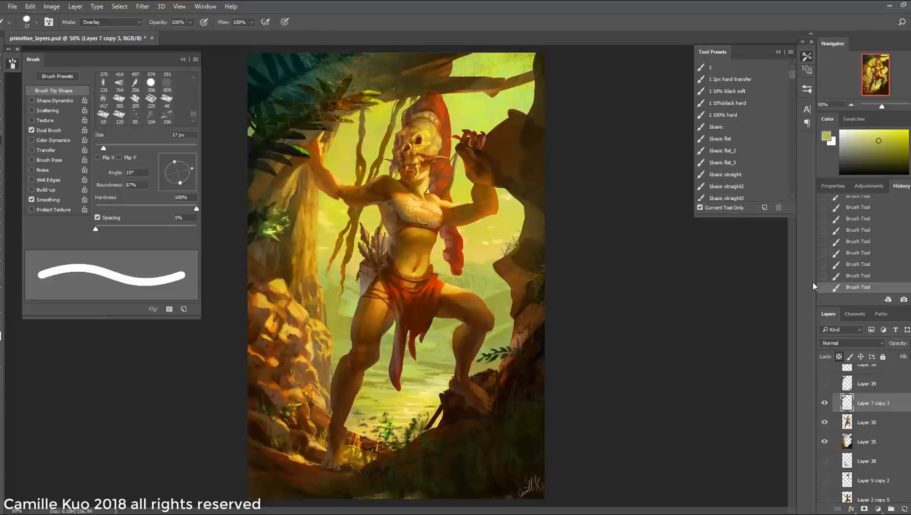
# Step: Lasso the waterside plants and shift their midtones and highlights with two Color Balance adjustments
pyautogui.press('l')
pyautogui.moveTo(368, 450)
pyautogui.mouseDown()
pyautogui.moveTo(415, 426)
pyautogui.moveTo(393, 453)
pyautogui.mouseUp()
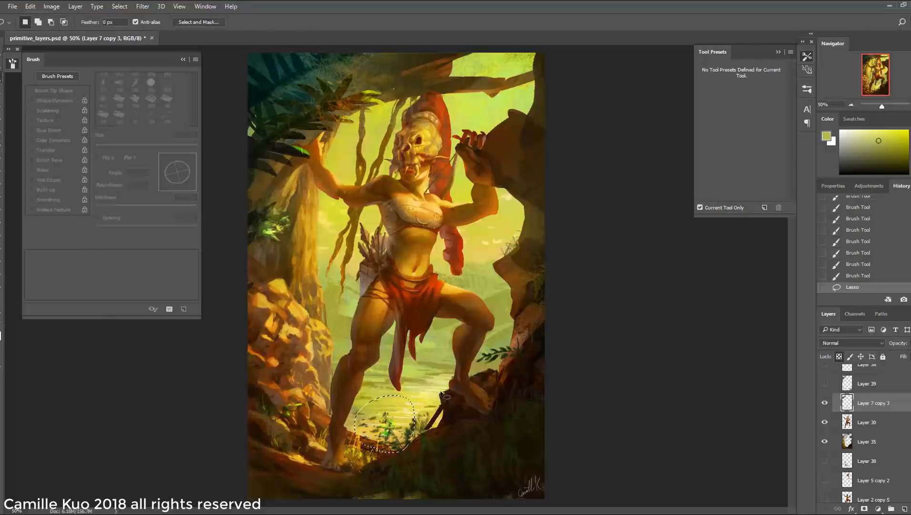
pyautogui.hotkey('ctrl', 'b')
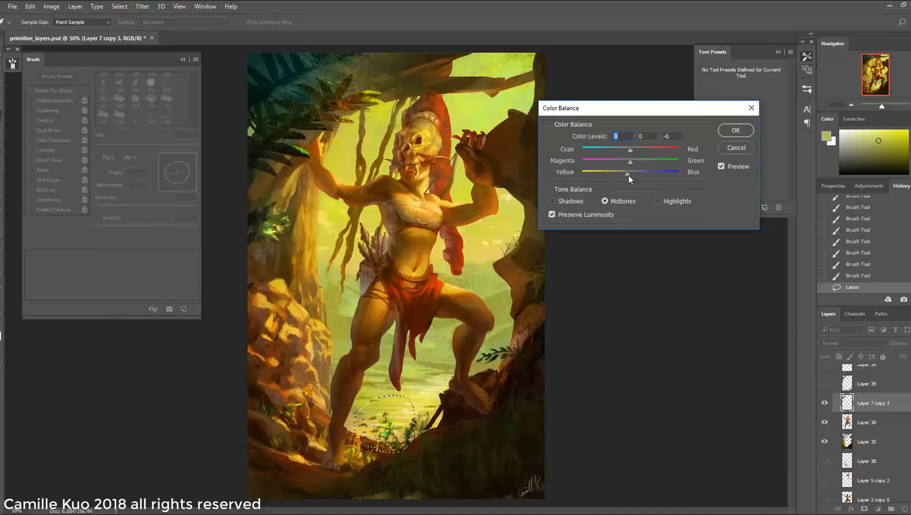
pyautogui.click(657, 200)
pyautogui.moveTo(630, 173); pyautogui.dragTo(645, 151)
pyautogui.click(606, 200)
pyautogui.click(736, 130)
pyautogui.hotkey('ctrl', 'b')
pyautogui.click(661, 200)
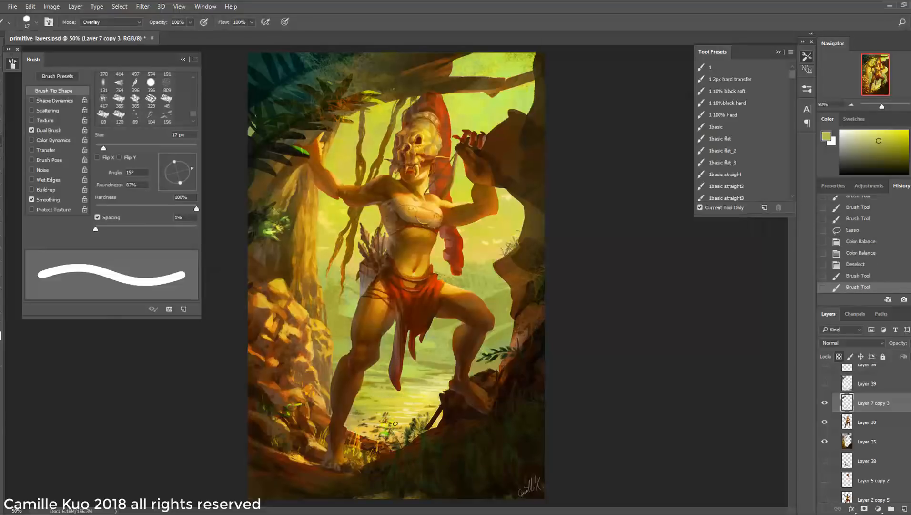
# Step: Reduce the brush to 9 px and add fine Overlay highlights to the trunk foliage and the plants among the lower rocks
pyautogui.rightClick(276, 218)
pyautogui.press('Escape')
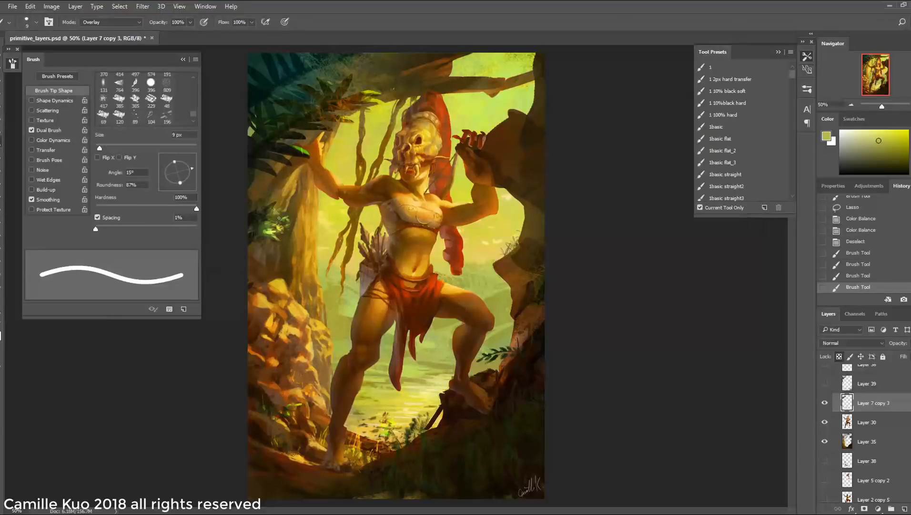
pyautogui.moveTo(277, 218); pyautogui.dragTo(285, 214)
pyautogui.moveTo(265, 221); pyautogui.dragTo(274, 201)
pyautogui.moveTo(288, 450)
pyautogui.mouseDown()
pyautogui.moveTo(294, 444)
pyautogui.moveTo(292, 452)
pyautogui.mouseUp()
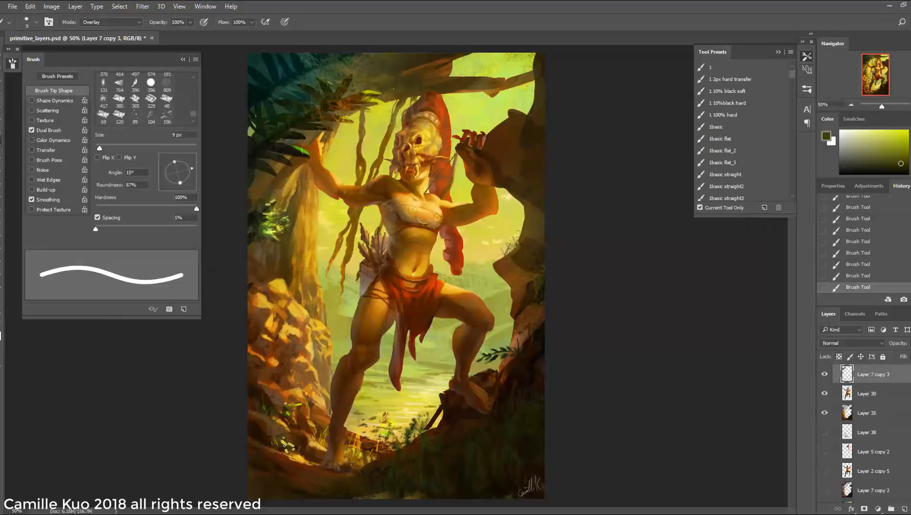
# Step: Step back in the history, sample a dark green from the trunk foliage, and paint over its leaves
pyautogui.click(856, 275)
pyautogui.keyDown('alt'); pyautogui.click(267, 233); pyautogui.keyUp('alt')
pyautogui.click(856, 256)
pyautogui.moveTo(261, 229); pyautogui.dragTo(275, 230)
pyautogui.keyDown('alt'); pyautogui.click(267, 234); pyautogui.keyUp('alt')
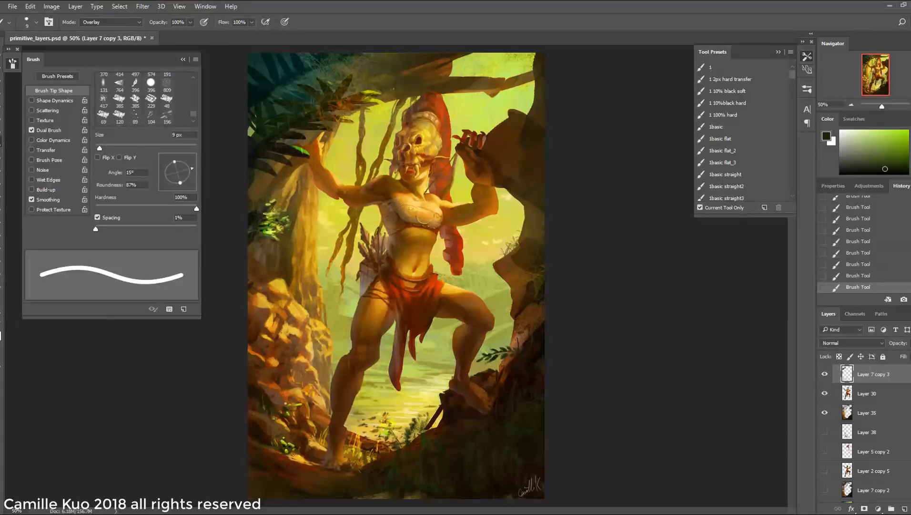
# Step: Set the brush to Normal at 23 px with Transfer on, sample black, and sketch rounded shapes in the dark foreground ground
pyautogui.scroll(3, 868, 429)
pyautogui.click(120, 22)
pyautogui.click(96, 31)
pyautogui.keyDown('alt'); pyautogui.click(523, 404); pyautogui.keyUp('alt')
pyautogui.moveTo(476, 420); pyautogui.dragTo(483, 469)
pyautogui.rightClick(513, 405)
pyautogui.click(542, 324)
pyautogui.moveTo(566, 285); pyautogui.dragTo(568, 284)
pyautogui.click(32, 150)
pyautogui.moveTo(534, 409); pyautogui.dragTo(493, 471)
pyautogui.moveTo(433, 478); pyautogui.dragTo(460, 442)
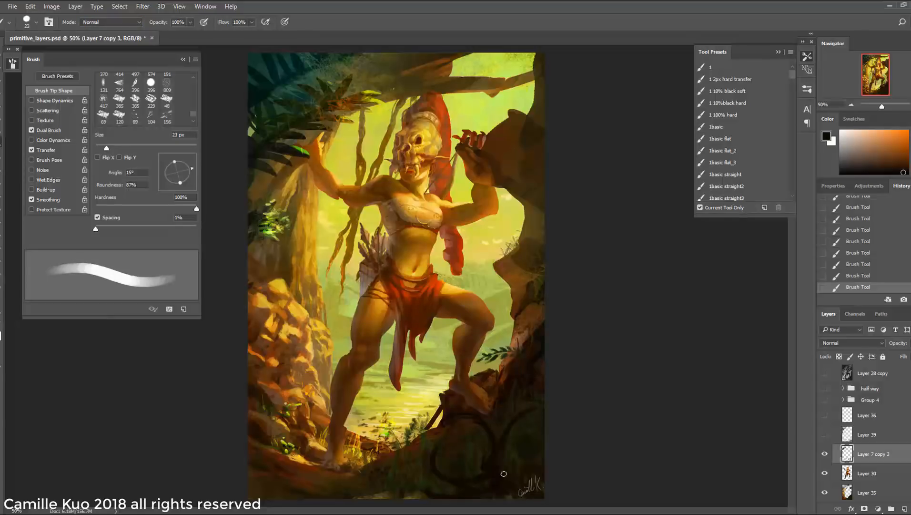
# Step: Turn off Transfer, shrink the brush, and extend the black foreground shapes toward the bottom edge of the painting
pyautogui.press('[')
pyautogui.rightClick(457, 451)
pyautogui.click(31, 151)
pyautogui.rightClick(480, 448)
pyautogui.click(546, 323)
pyautogui.press('[')
pyautogui.moveTo(406, 474); pyautogui.dragTo(390, 494)
# Step: Turn Transfer back on, choose a gray-brown, and paint light strokes on the dark foreground shapes, then shrink the brush
pyautogui.click(32, 150)
pyautogui.click(839, 357)
pyautogui.rightClick(492, 432)
pyautogui.click(522, 284)
pyautogui.click(857, 148)
pyautogui.moveTo(476, 417)
pyautogui.mouseDown()
pyautogui.moveTo(491, 431)
pyautogui.moveTo(486, 418)
pyautogui.mouseUp()
pyautogui.moveTo(515, 452); pyautogui.dragTo(525, 446)
pyautogui.moveTo(517, 415); pyautogui.dragTo(536, 407)
pyautogui.moveTo(441, 441)
pyautogui.mouseDown()
pyautogui.moveTo(436, 456)
pyautogui.moveTo(386, 483)
pyautogui.mouseUp()
pyautogui.press('[')
pyautogui.press('[')
pyautogui.press('[')
pyautogui.press('[')
# Step: Hide Layer 7 copy 3, show Layer 39 in its place, and delete Layer 7 copy 3
pyautogui.click(824, 454)
pyautogui.click(824, 435)
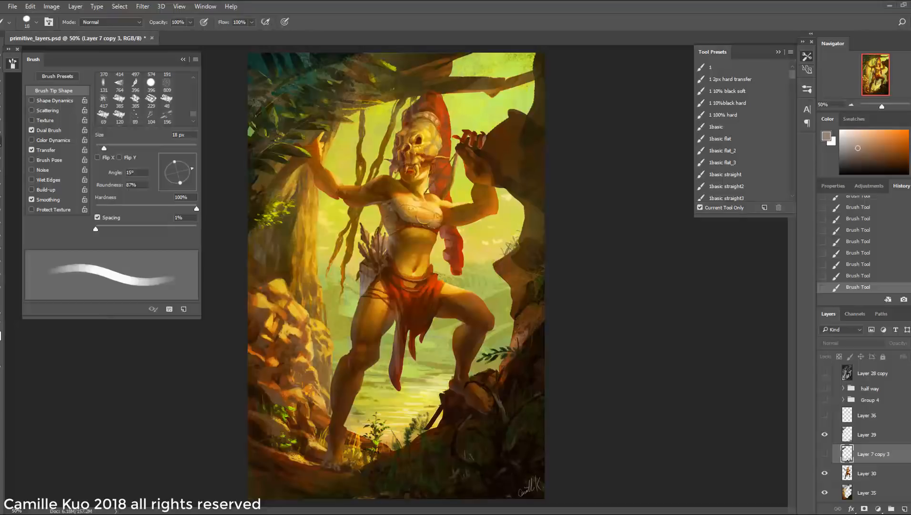
pyautogui.press('Delete')
# Step: Create a new layer, move it below Layer 39, clip it to Layer 30, and switch to the Lasso tool
pyautogui.hotkey('ctrl', 'shift', 'alt', 'n')
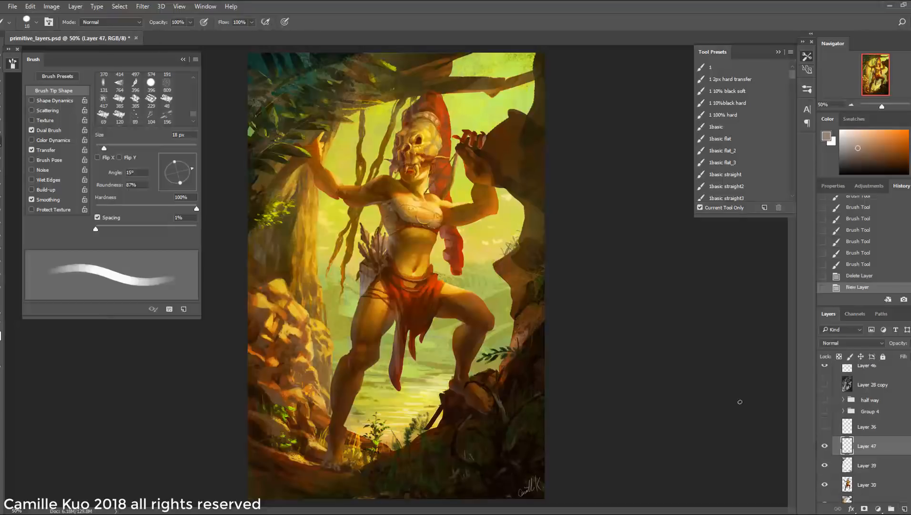
pyautogui.hotkey('ctrl', '[')
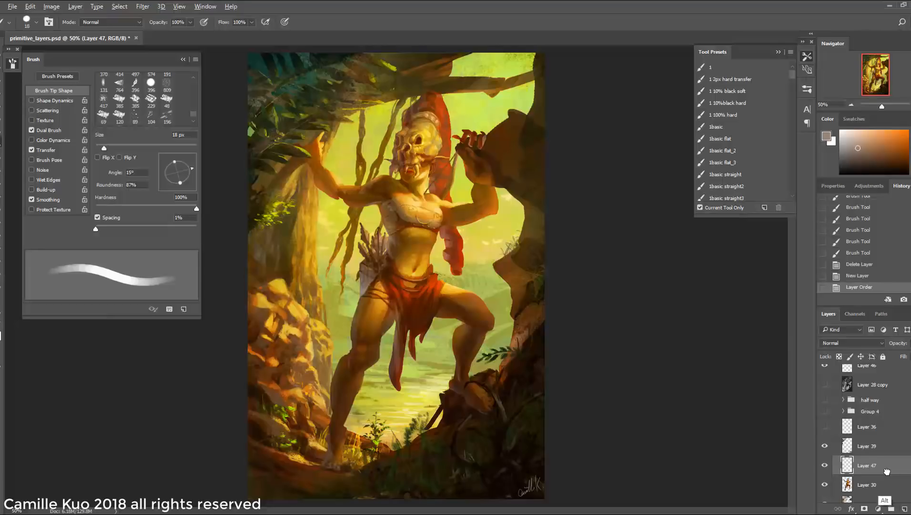
pyautogui.keyDown('alt'); pyautogui.click(886, 472); pyautogui.keyUp('alt')
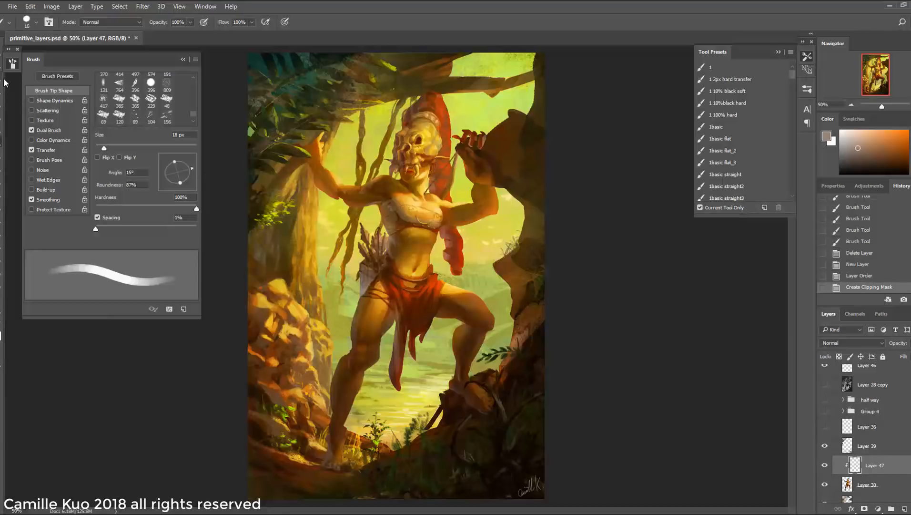
pyautogui.press('l')
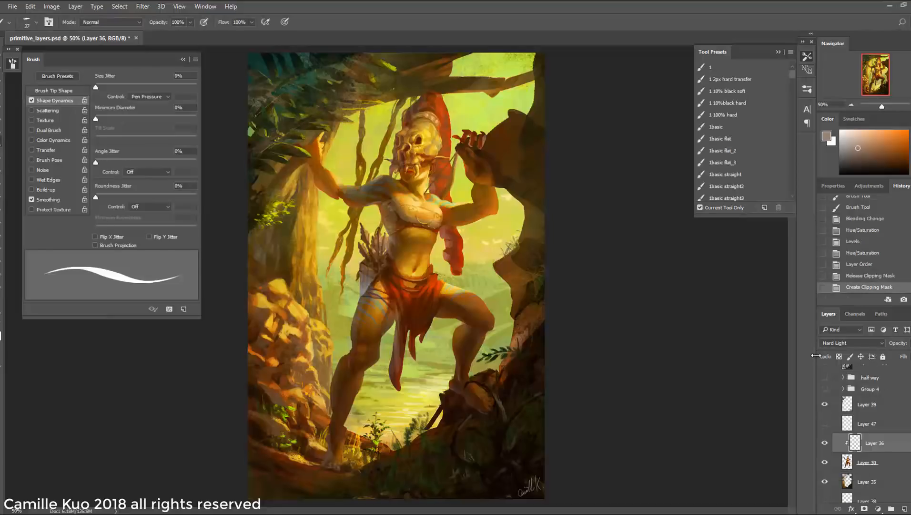
# Step: Delete the hidden Layer 47 above the clipped Layer 36
pyautogui.click(886, 425)
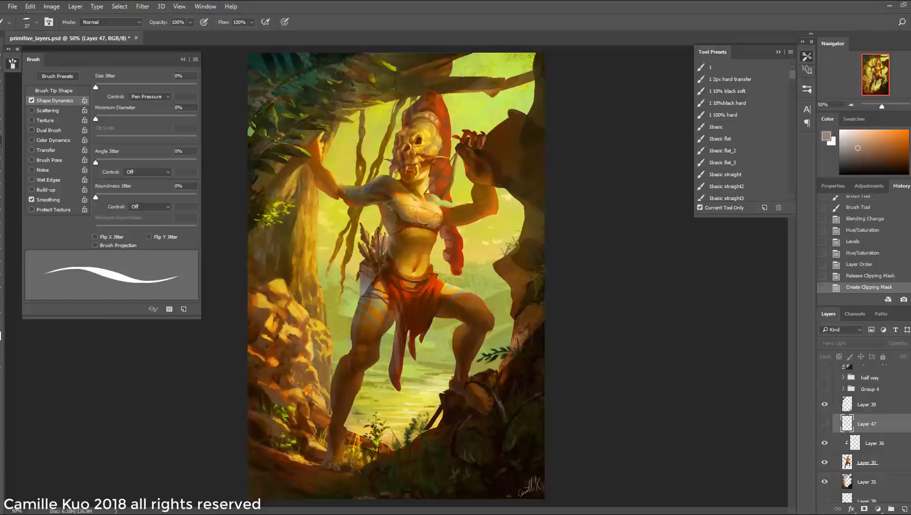
pyautogui.press('Delete')
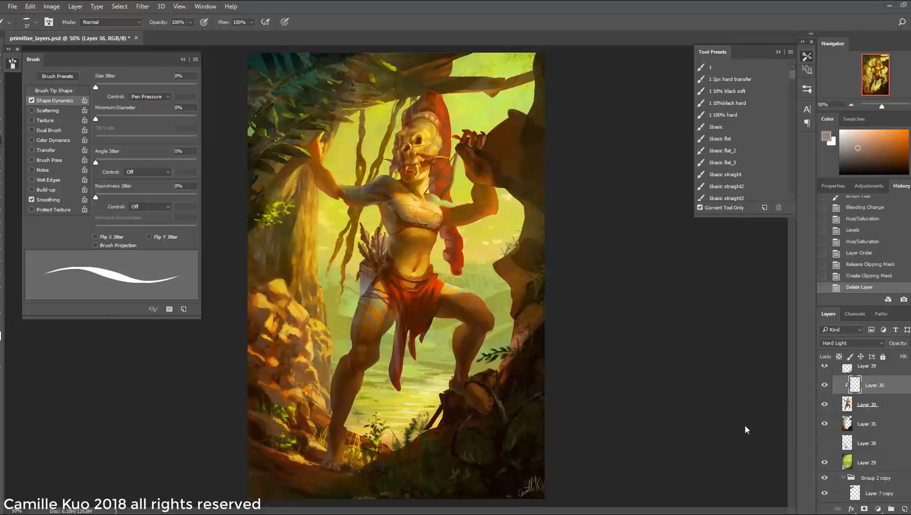
# Step: Show Layer 38 and stamp all visible layers into a new layer directly above Layer 39
pyautogui.click(824, 444)
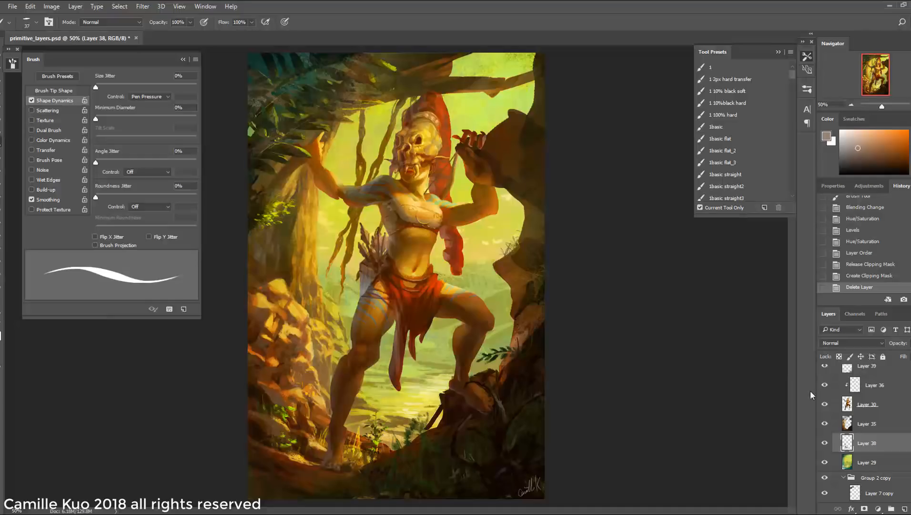
pyautogui.click(866, 367)
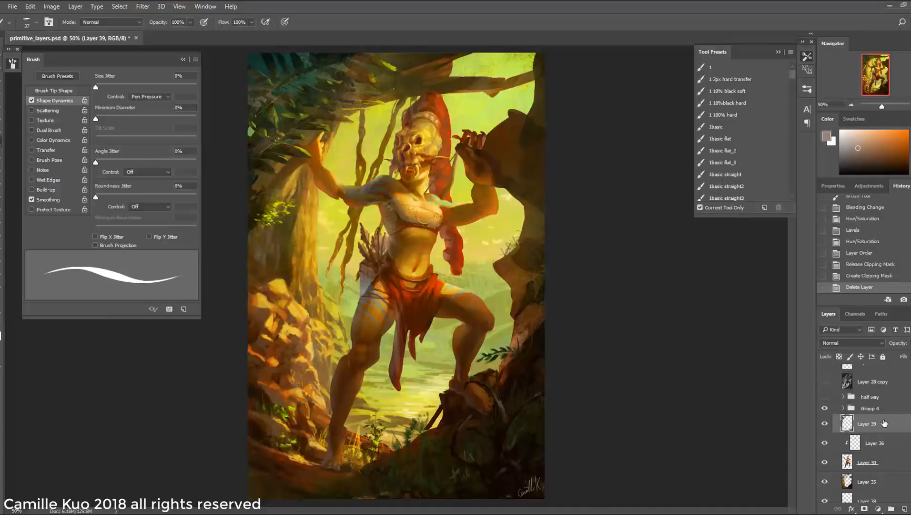
pyautogui.hotkey('ctrl', 'shift', 'alt', 'e')
# Step: Sharpen the stamped composite with the Sharpen More filter
pyautogui.click(143, 6)
pyautogui.moveTo(230, 204)
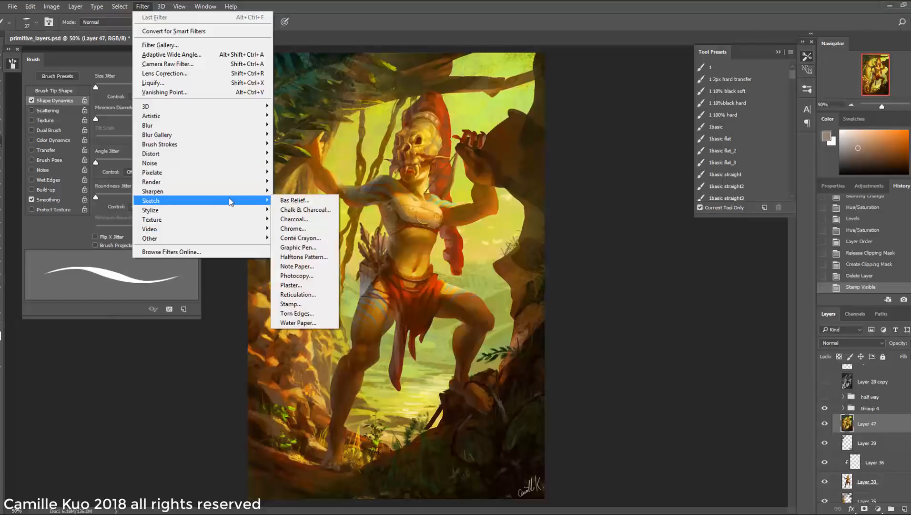
pyautogui.click(301, 218)
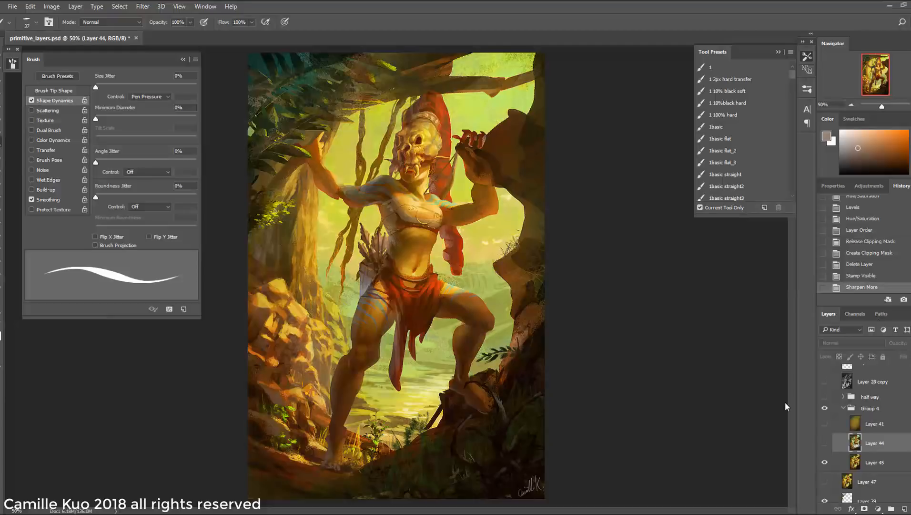
# Step: Select the green background on Layer 29 and adjust its color with Hue/Saturation
pyautogui.scroll(-2, 865, 428)
pyautogui.scroll(-2, 867, 429)
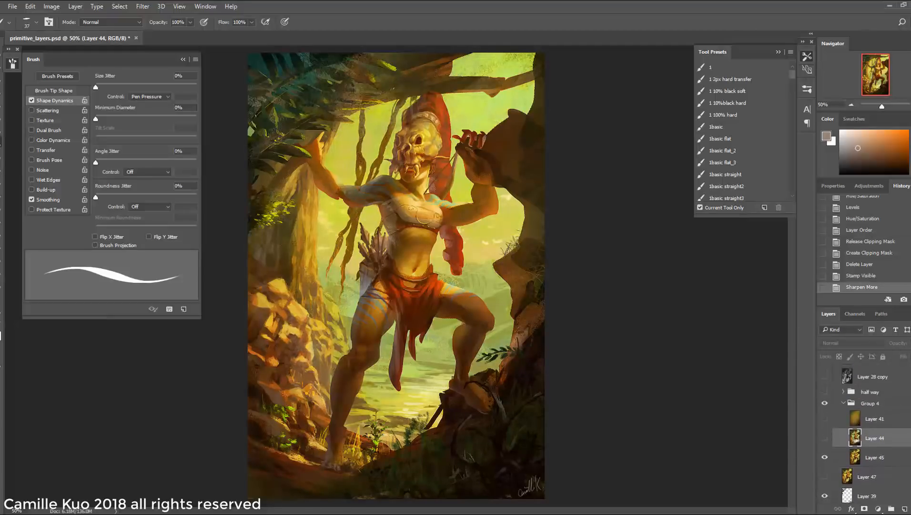
pyautogui.scroll(2, 867, 433)
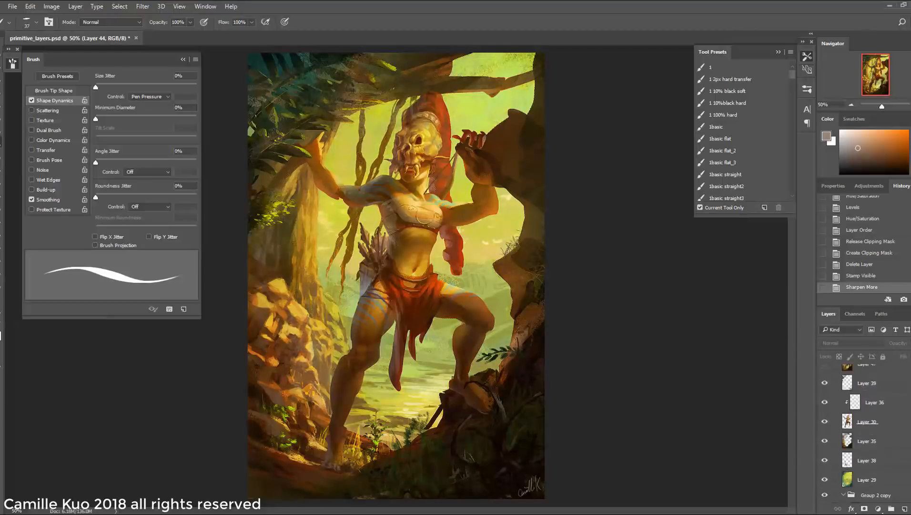
pyautogui.scroll(-9, 868, 429)
pyautogui.click(867, 421)
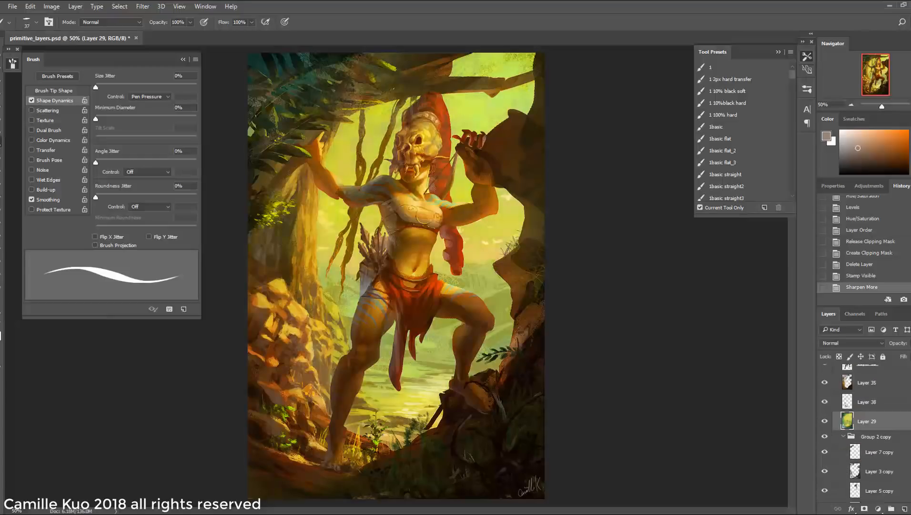
pyautogui.scroll(3, 867, 429)
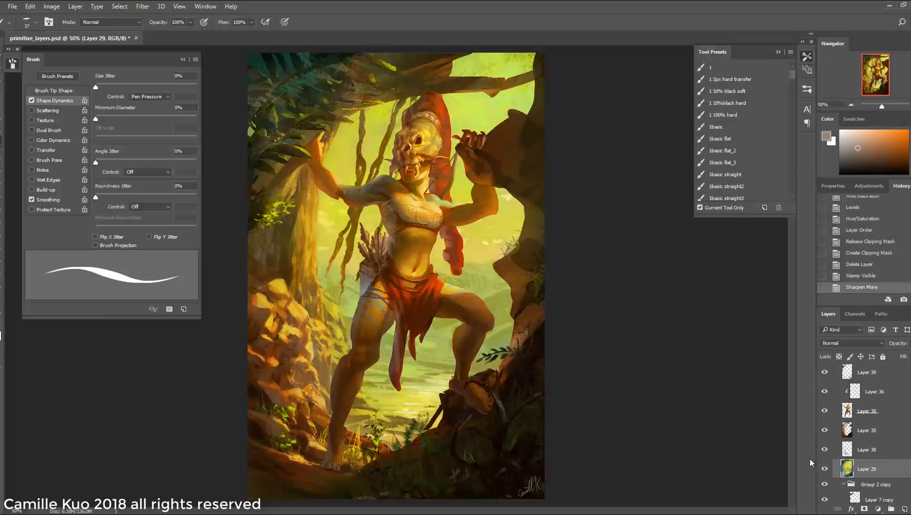
pyautogui.hotkey('ctrl', 'u')
pyautogui.moveTo(593, 344); pyautogui.dragTo(594, 350)
pyautogui.click(701, 298)
# Step: Shift the midtones of Layer 29 slightly toward blue with Color Balance
pyautogui.hotkey('ctrl', 'b')
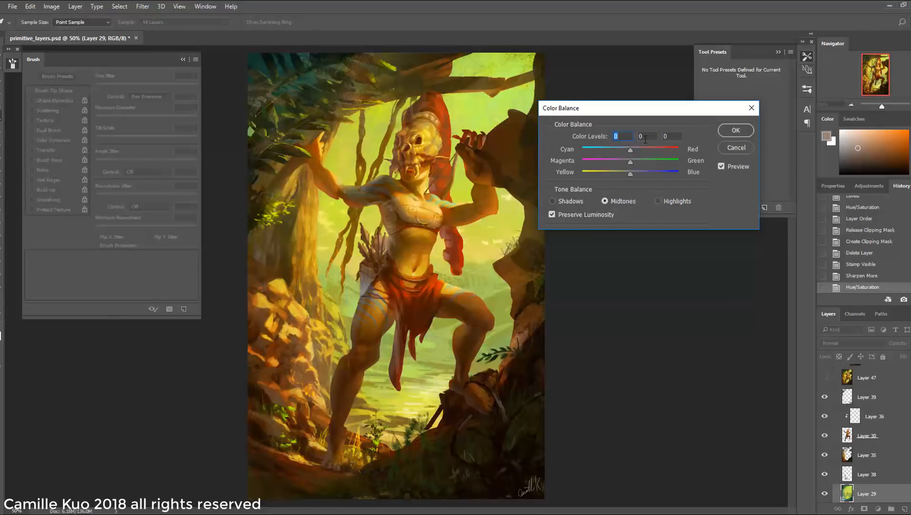
pyautogui.moveTo(630, 174)
pyautogui.mouseDown()
pyautogui.moveTo(643, 174)
pyautogui.moveTo(628, 153)
pyautogui.moveTo(635, 174)
pyautogui.mouseUp()
pyautogui.click(658, 202)
pyautogui.click(736, 130)
# Step: Undo the Color Balance, Hue/Saturation and Sharpen More edits
pyautogui.hotkey('ctrl', 'alt', 'z')
pyautogui.hotkey('ctrl', 'alt', 'z')
pyautogui.hotkey('ctrl', 'alt', 'z')
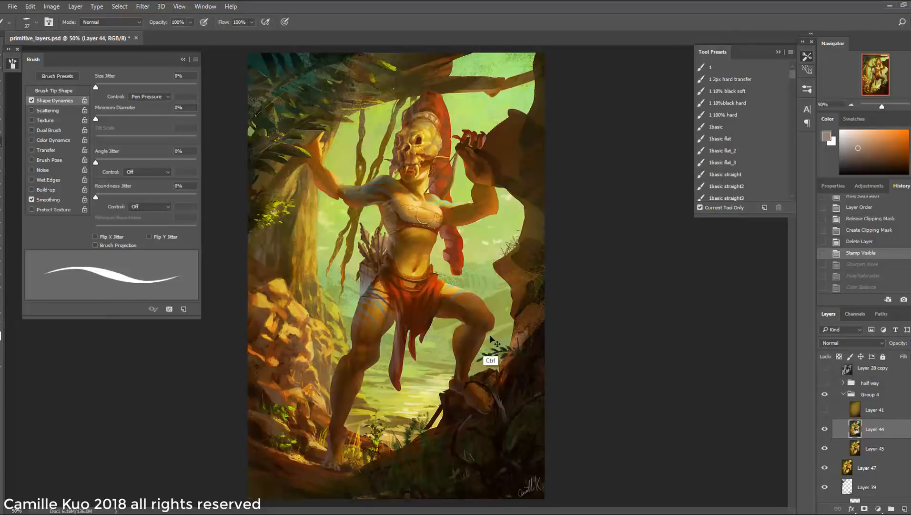
# Step: Stamp all visible layers into a new layer above Layer 44 and apply a Gaussian Blur with a 138.8-pixel radius
pyautogui.hotkey('ctrl', 'shift', 'alt', 'e')
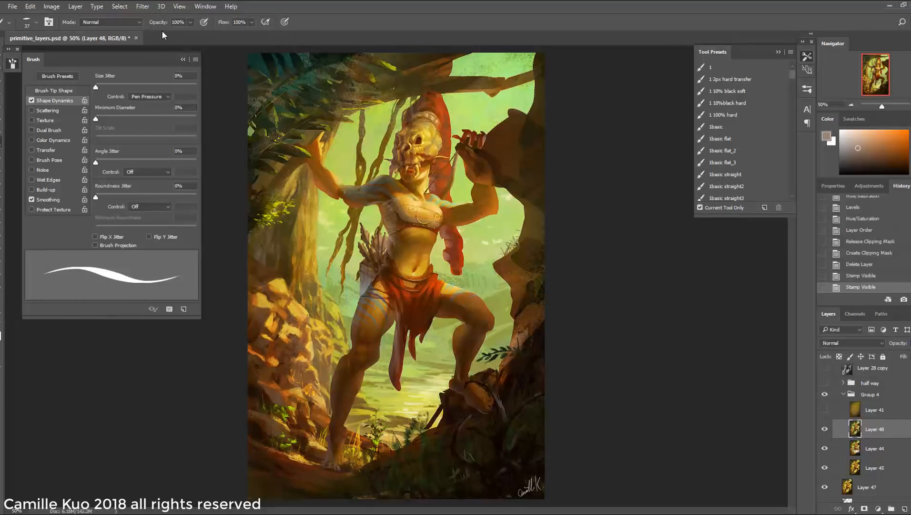
pyautogui.click(142, 6)
pyautogui.moveTo(234, 125)
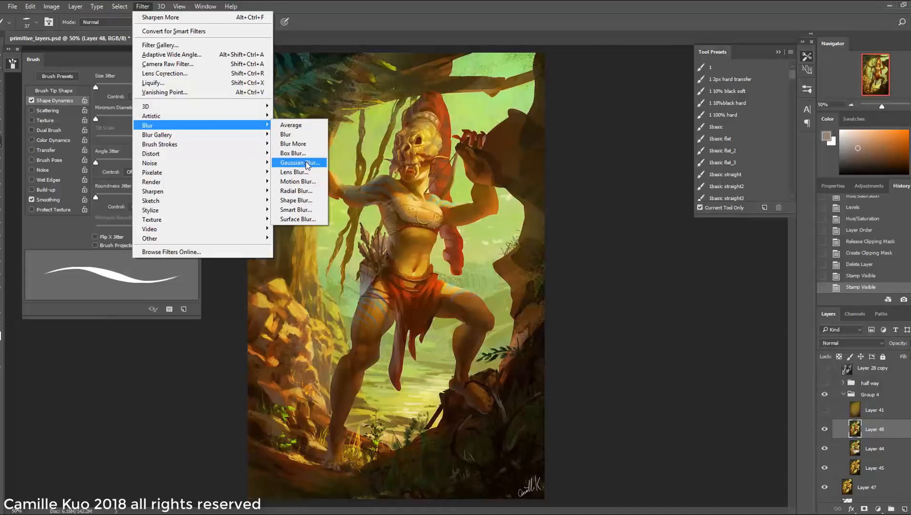
pyautogui.click(308, 163)
pyautogui.moveTo(653, 324); pyautogui.dragTo(684, 328)
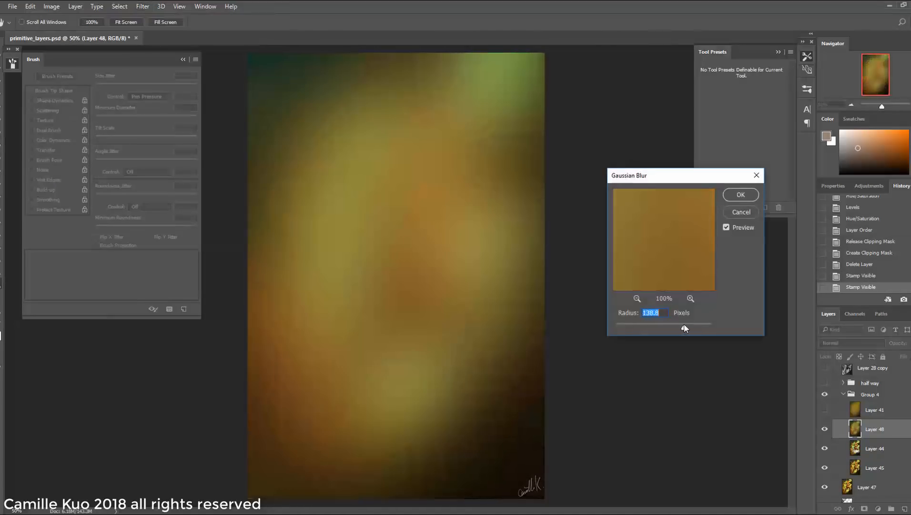
pyautogui.click(748, 197)
# Step: Set the blurred layer's blending mode to Overlay and lower its opacity
pyautogui.click(853, 344)
pyautogui.click(848, 243)
pyautogui.moveTo(908, 342); pyautogui.dragTo(900, 357)
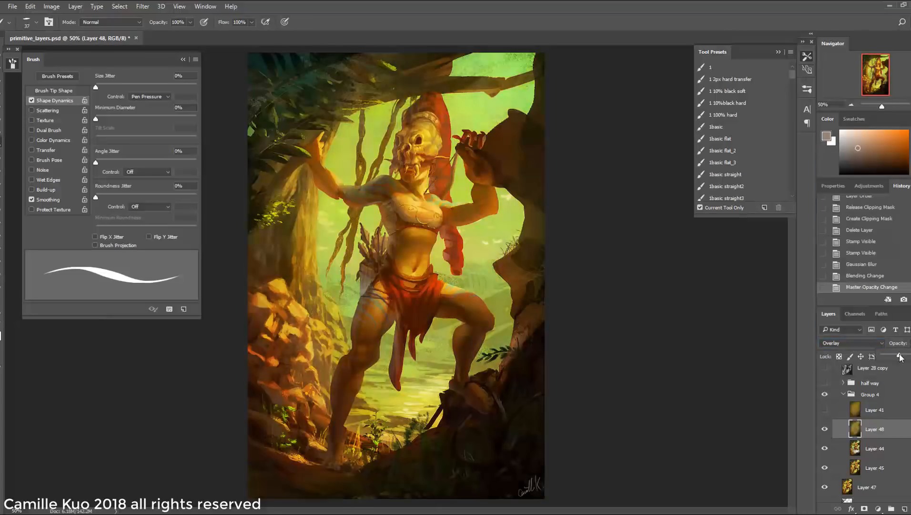
# Step: Compare the painting with and without the blurred Overlay layer and fine-tune that layer's opacity
pyautogui.click(825, 429)
pyautogui.click(824, 430)
pyautogui.click(825, 429)
pyautogui.click(824, 429)
pyautogui.click(824, 430)
pyautogui.click(824, 429)
pyautogui.moveTo(908, 343); pyautogui.dragTo(904, 357)
pyautogui.scroll(2, 872, 419)
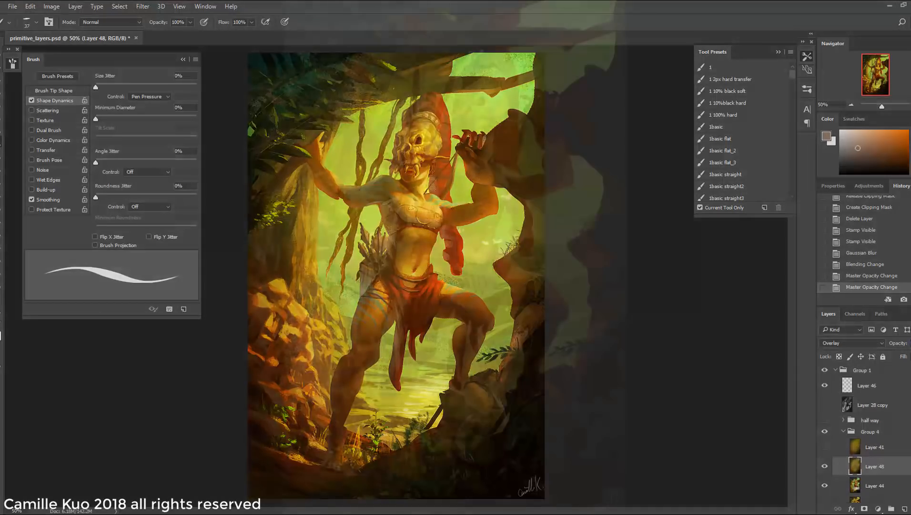